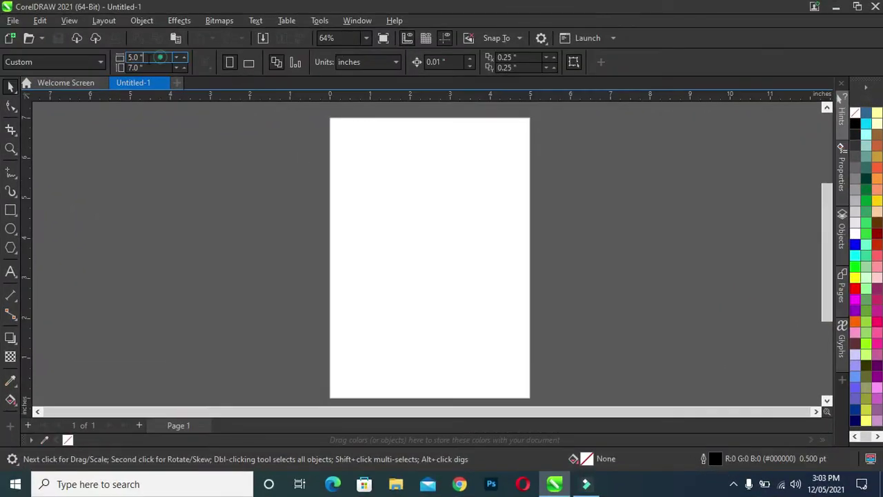
Set the page size to 5 × 7 inches, keeping the units in inches.
{"action": "double_click", "coordinate": [141, 57]}
{"action": "type", "text": "5"}
{"action": "type", "text": "7"}
{"action": "left_click", "coordinate": [359, 63]}
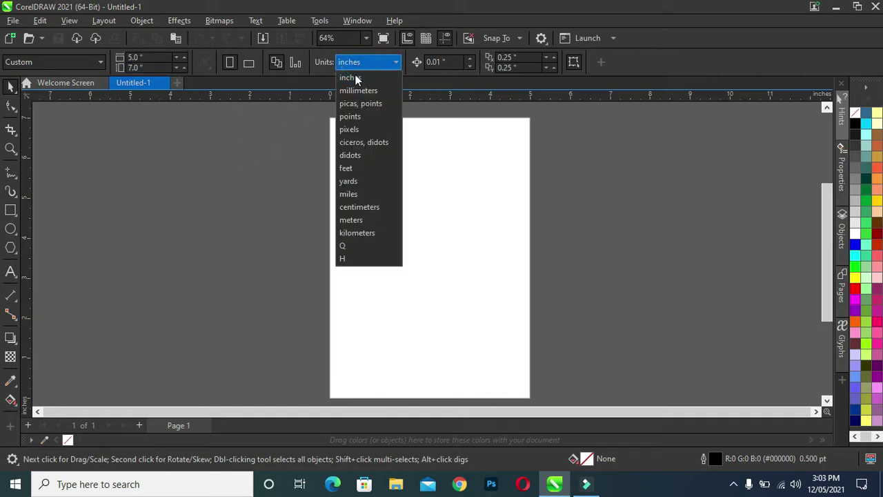
{"action": "left_click", "coordinate": [296, 129]}
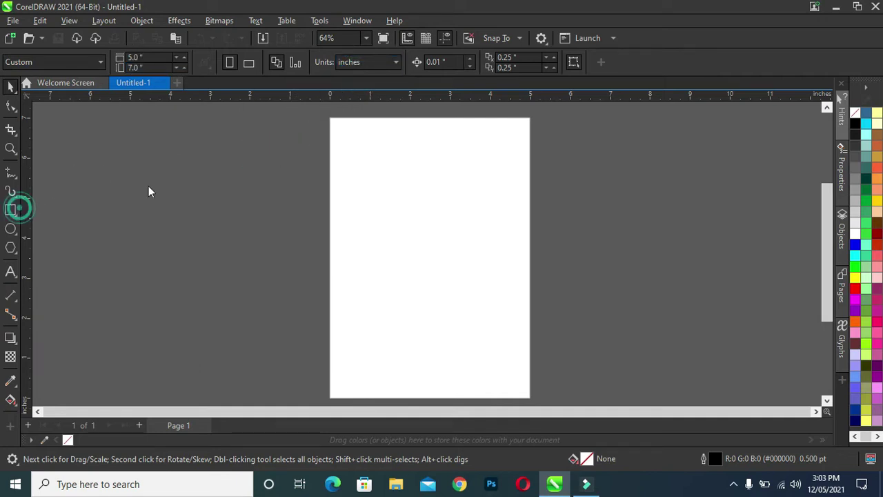
Draw a rectangle covering the whole page from corner to corner.
{"action": "key", "text": "F6"}
{"action": "left_click_drag", "start_coordinate": [330, 118], "coordinate": [415, 203]}
{"action": "mouse_move", "coordinate": [498, 271]}
{"action": "left_mouse_down"}
{"action": "mouse_move", "coordinate": [531, 399]}
{"action": "mouse_move", "coordinate": [515, 374]}
{"action": "left_mouse_up"}
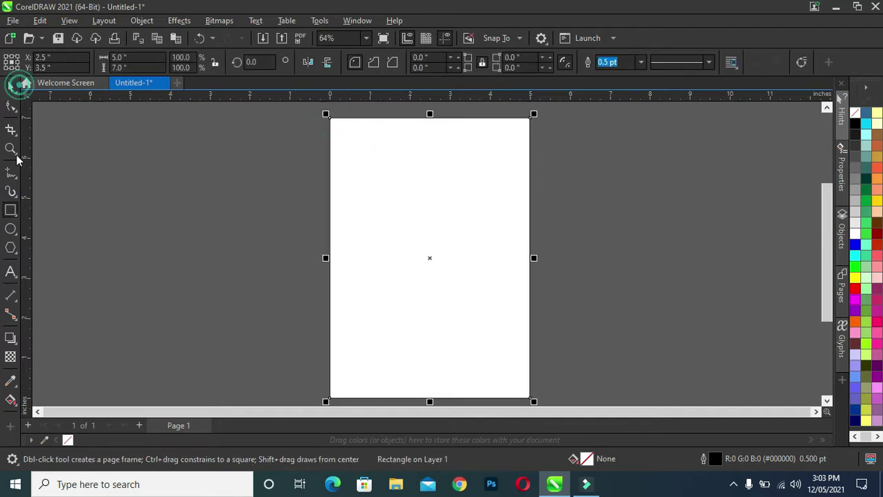
Import all the image and text files from the Wedding folder.
{"action": "left_click", "coordinate": [436, 313]}
{"action": "left_click", "coordinate": [329, 143]}
{"action": "key", "text": "ctrl+i"}
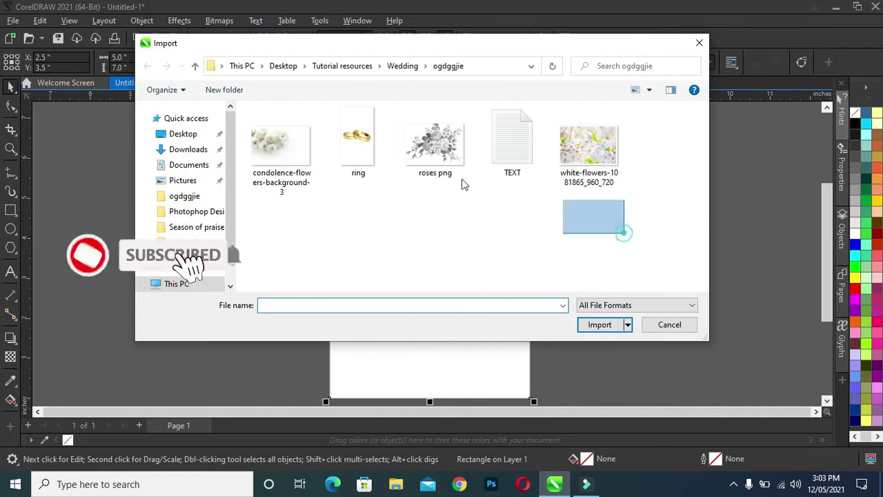
{"action": "left_click_drag", "start_coordinate": [464, 183], "coordinate": [237, 109]}
{"action": "left_click", "coordinate": [597, 325]}
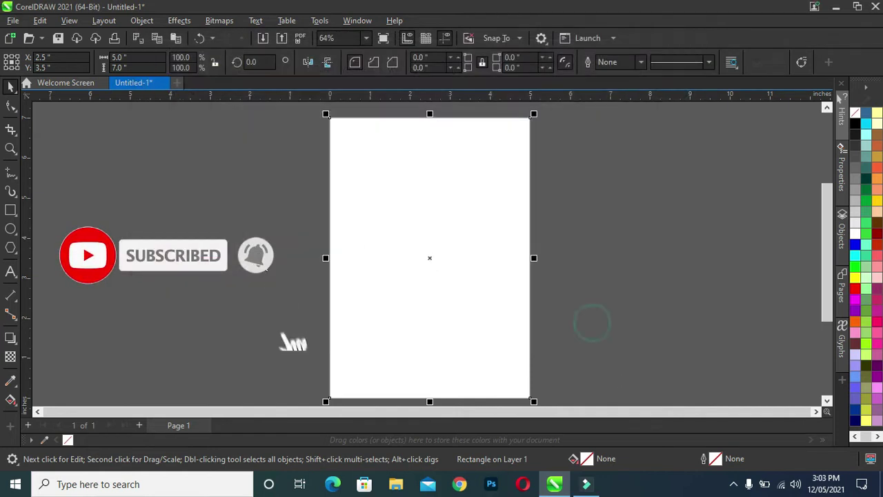
Place the white roses photo, gold rings and grey floral bouquet beside the page.
{"action": "left_click", "coordinate": [77, 132]}
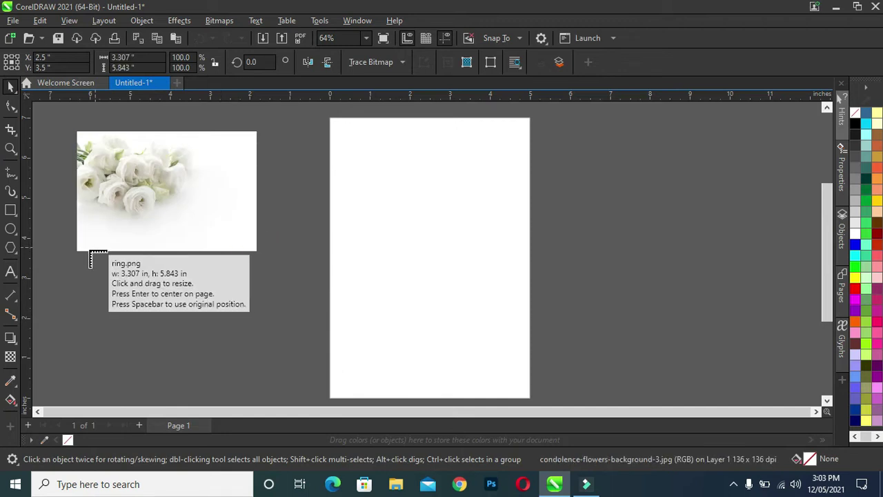
{"action": "left_click", "coordinate": [88, 252]}
{"action": "left_click_drag", "start_coordinate": [203, 267], "coordinate": [338, 393]}
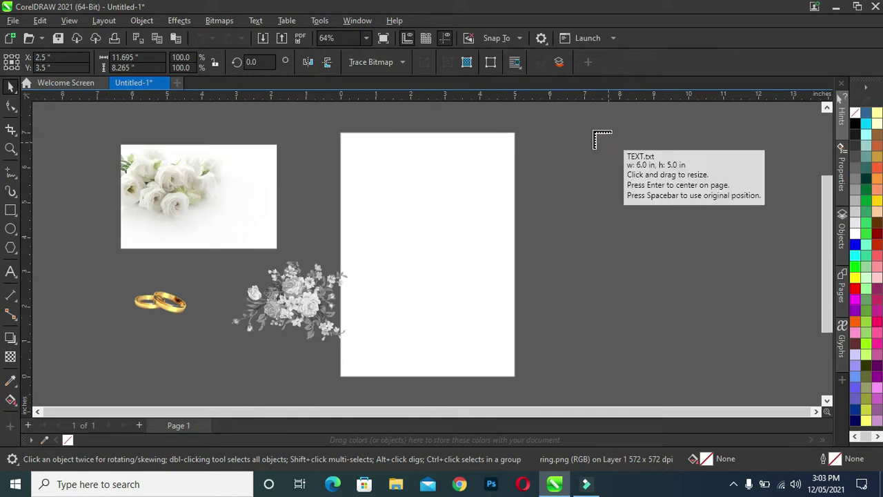
Place the invitation text right of the page and rotate the cherry-blossom photo 90°.
{"action": "left_click_drag", "start_coordinate": [587, 123], "coordinate": [817, 422]}
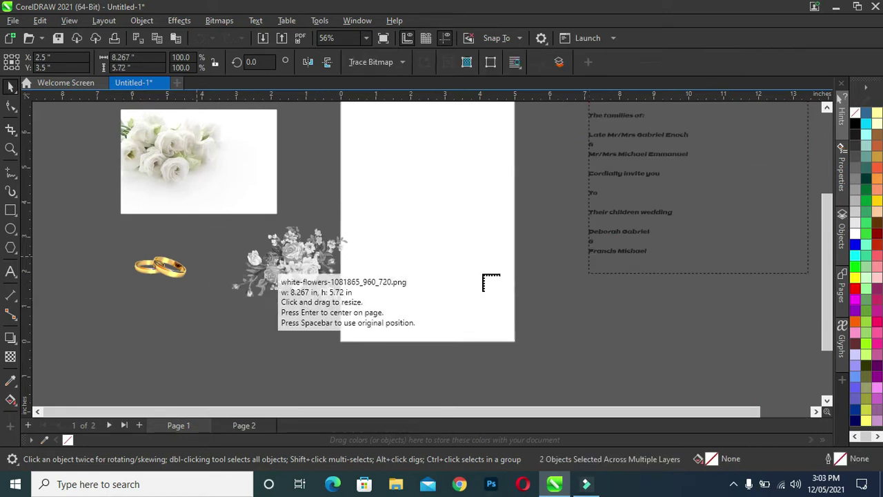
{"action": "left_click_drag", "start_coordinate": [104, 165], "coordinate": [295, 299]}
{"action": "left_click", "coordinate": [212, 232]}
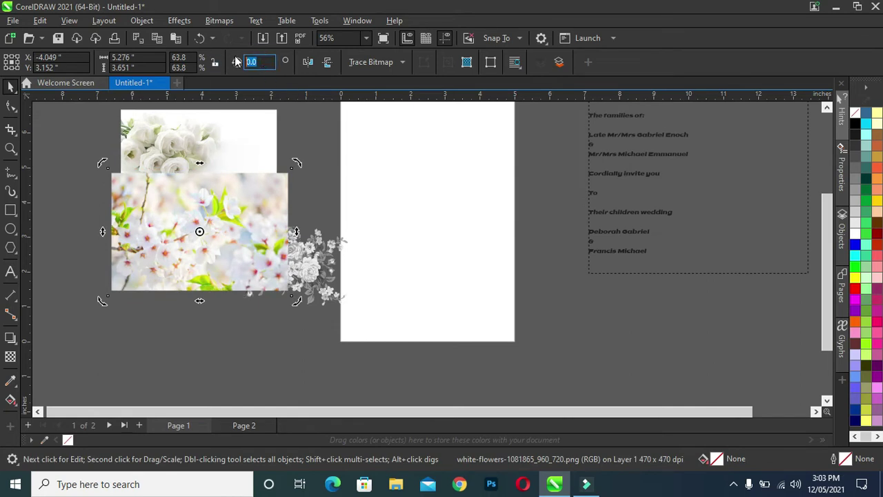
{"action": "type", "text": "90"}
{"action": "key", "text": "Return"}
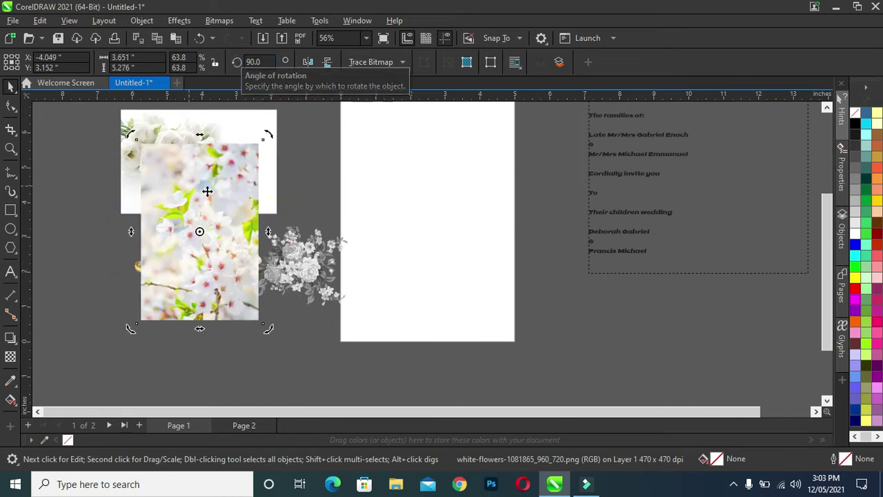
Move the rotated cherry-blossom photo onto the page and reselect it.
{"action": "left_click", "coordinate": [206, 190]}
{"action": "left_click_drag", "start_coordinate": [228, 207], "coordinate": [436, 194]}
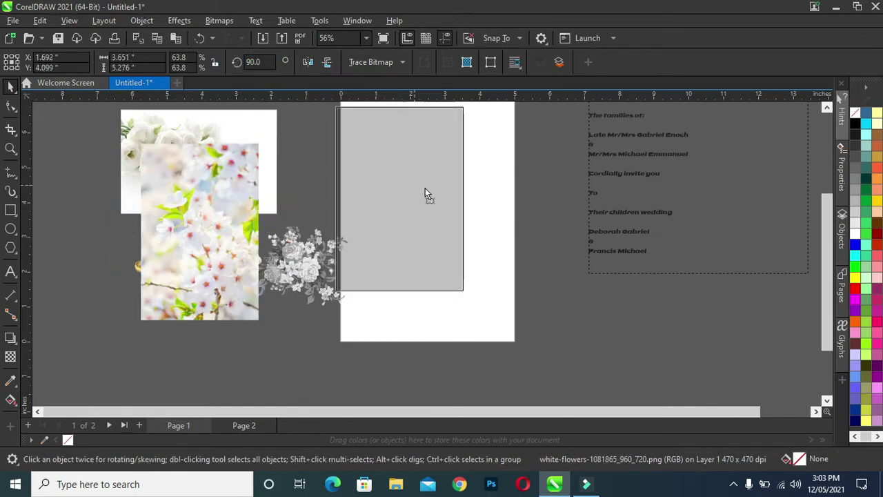
{"action": "left_click", "coordinate": [280, 265]}
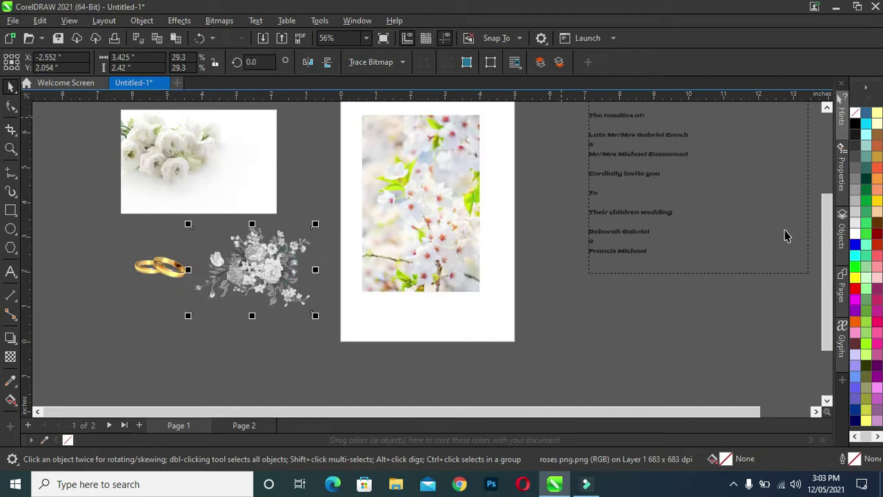
{"action": "left_click_drag", "start_coordinate": [827, 322], "coordinate": [825, 302]}
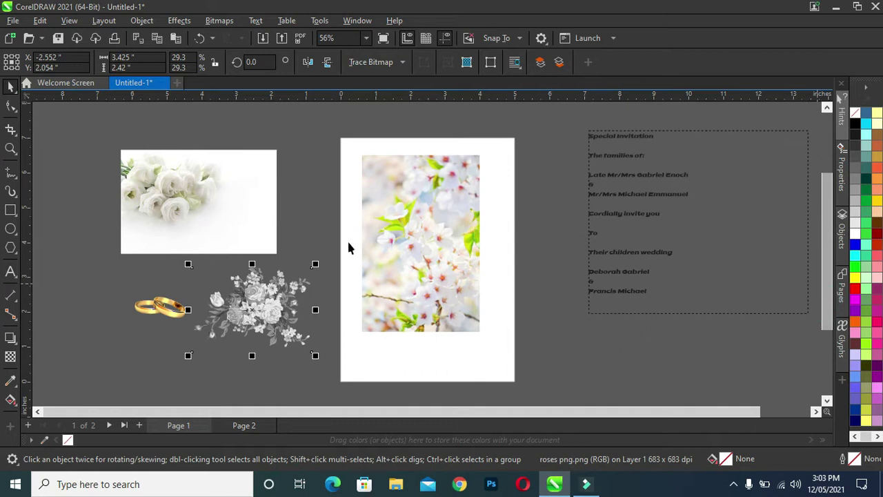
{"action": "left_click", "coordinate": [450, 246]}
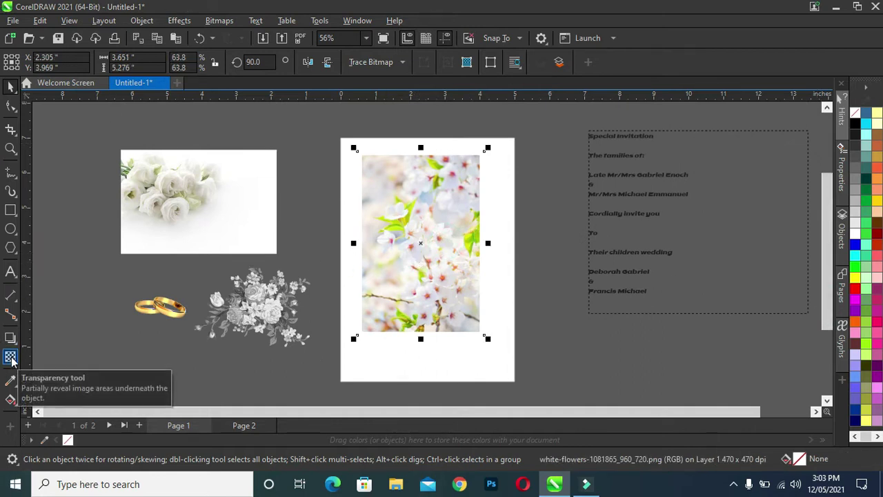
Apply a 39.4-pixel Gaussian blur to the cherry-blossom photo.
{"action": "left_click", "coordinate": [171, 21]}
{"action": "mouse_move", "coordinate": [189, 98]}
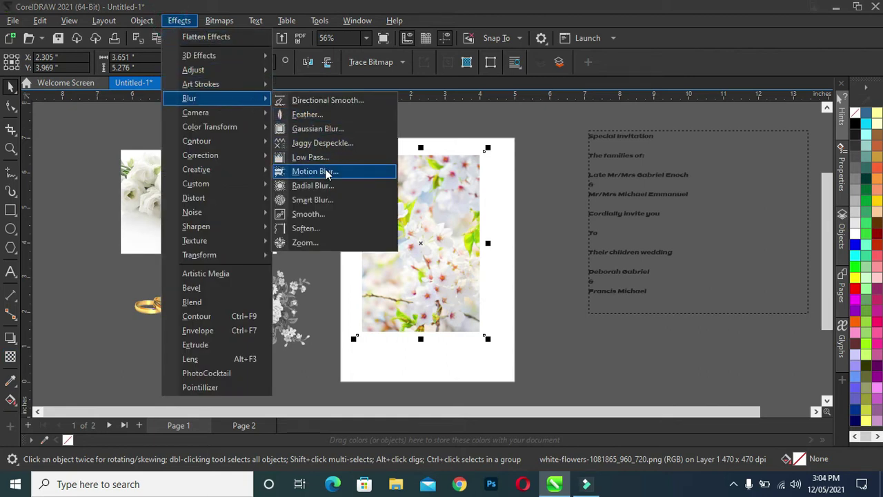
{"action": "left_click", "coordinate": [322, 129]}
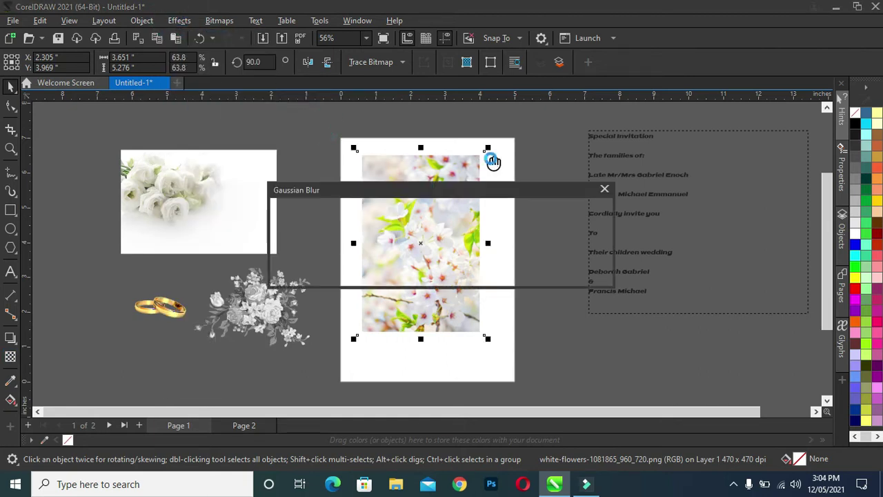
{"action": "mouse_move", "coordinate": [447, 190]}
{"action": "left_mouse_down"}
{"action": "mouse_move", "coordinate": [645, 99]}
{"action": "mouse_move", "coordinate": [638, 99]}
{"action": "left_mouse_up"}
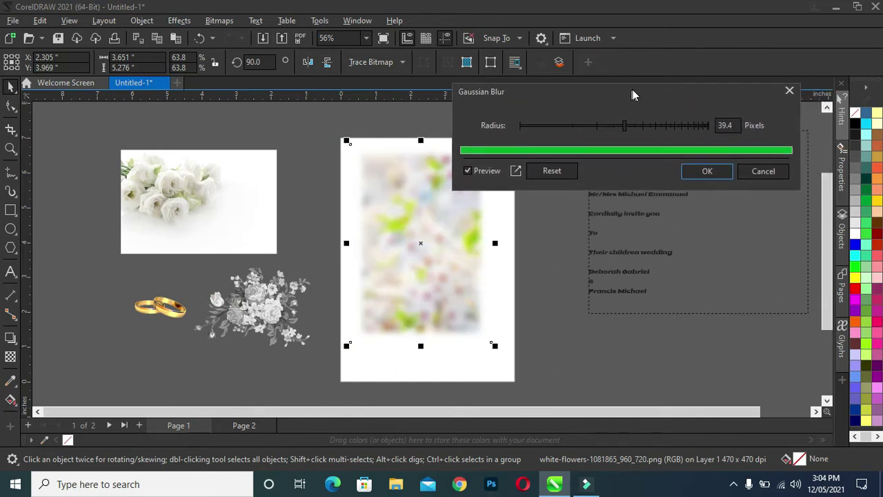
{"action": "left_click", "coordinate": [711, 170]}
Give the blurred photo a uniform transparency of about 26.
{"action": "left_click", "coordinate": [9, 359]}
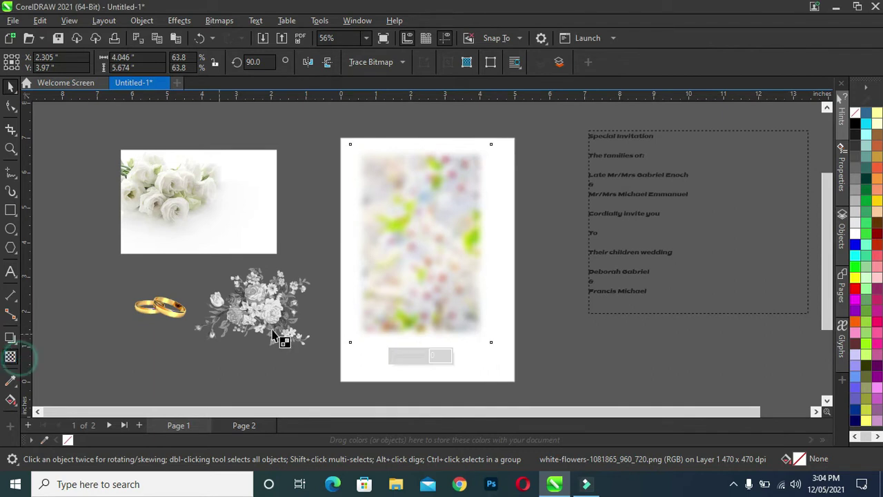
{"action": "left_click", "coordinate": [390, 356]}
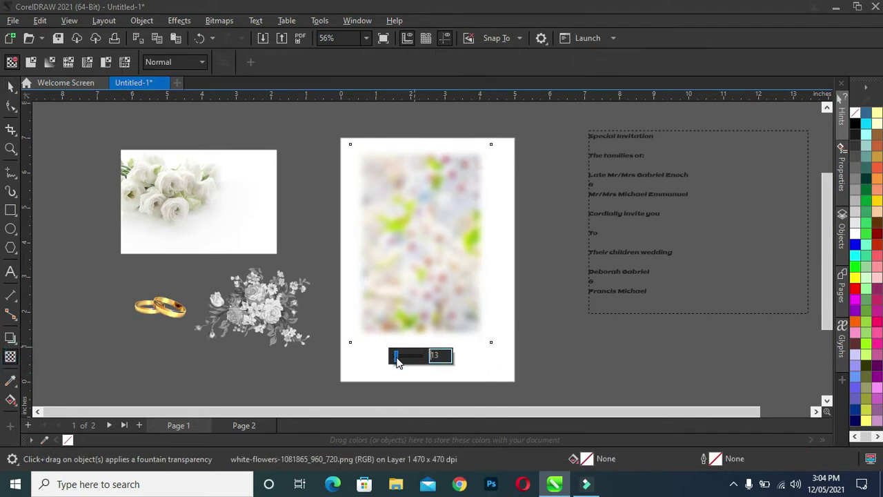
{"action": "left_click", "coordinate": [397, 358]}
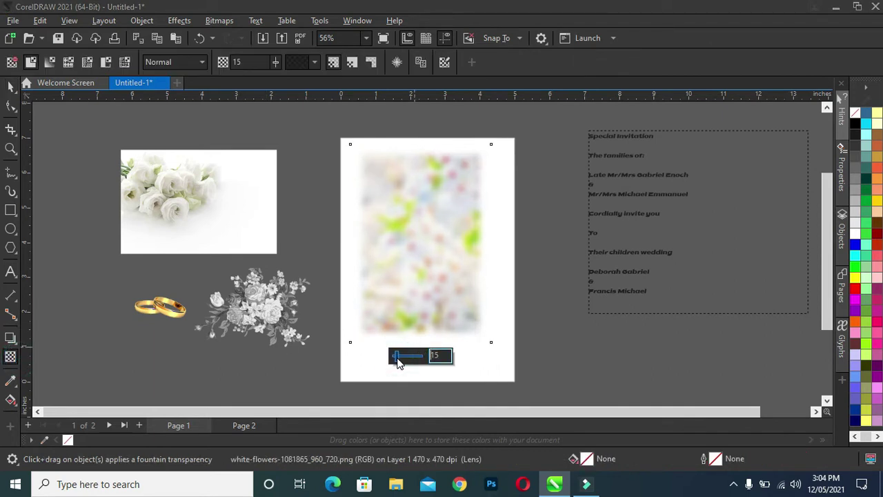
{"action": "left_click_drag", "start_coordinate": [402, 361], "coordinate": [402, 363]}
{"action": "left_click", "coordinate": [9, 87]}
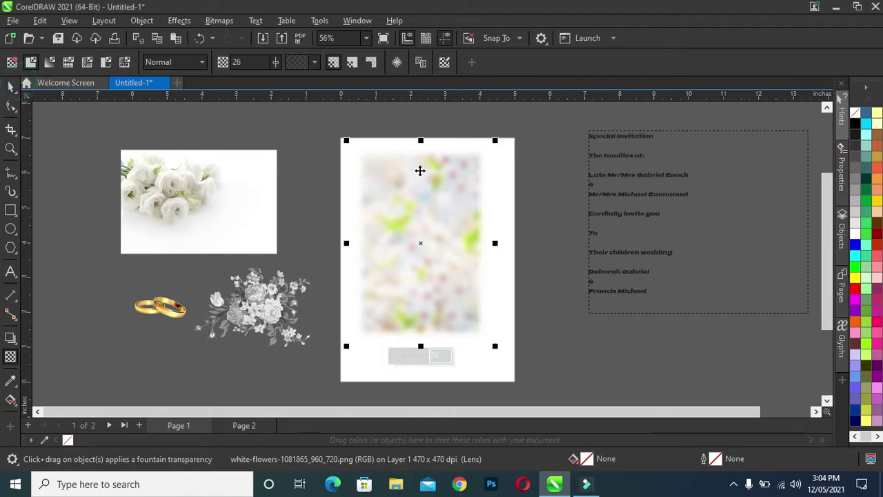
{"action": "right_click", "coordinate": [438, 214]}
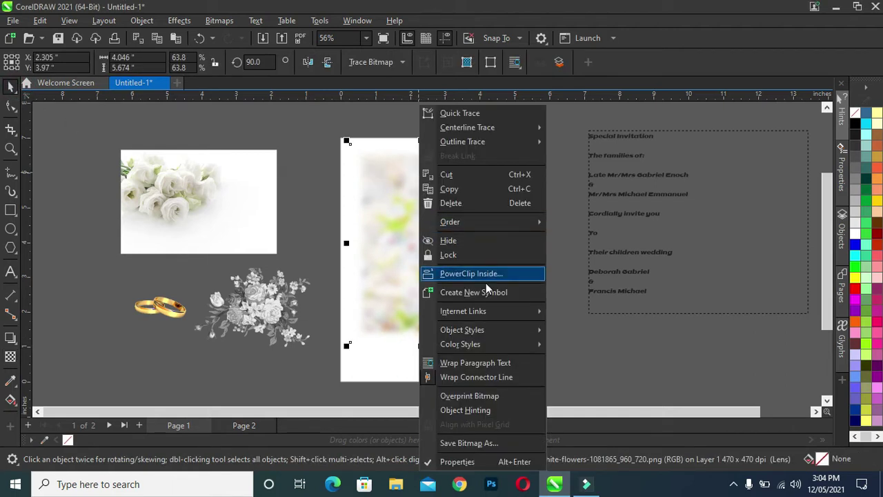
PowerClip the blurred photo inside the page rectangle, enlarged to overfill the page.
{"action": "left_click", "coordinate": [480, 280]}
{"action": "left_click", "coordinate": [500, 379]}
{"action": "left_click", "coordinate": [505, 381]}
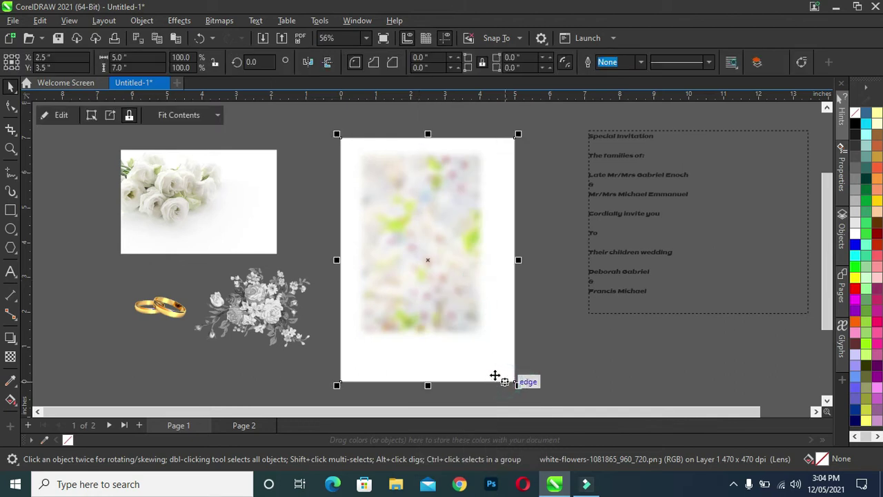
{"action": "left_click", "coordinate": [414, 220], "text": "ctrl"}
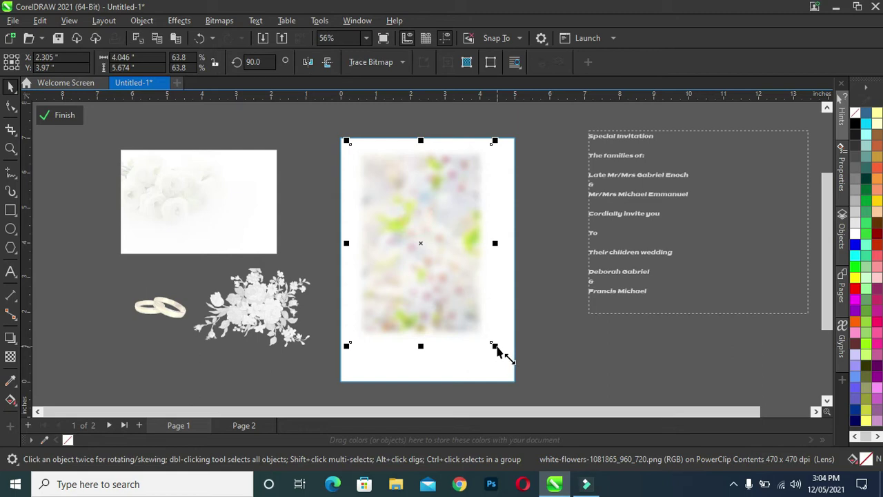
{"action": "left_click_drag", "start_coordinate": [496, 349], "coordinate": [545, 374]}
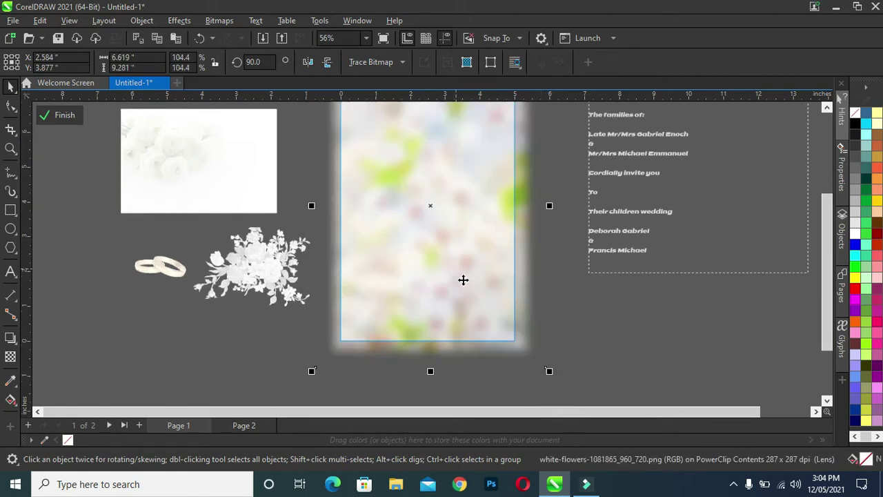
{"action": "left_click_drag", "start_coordinate": [552, 379], "coordinate": [557, 381]}
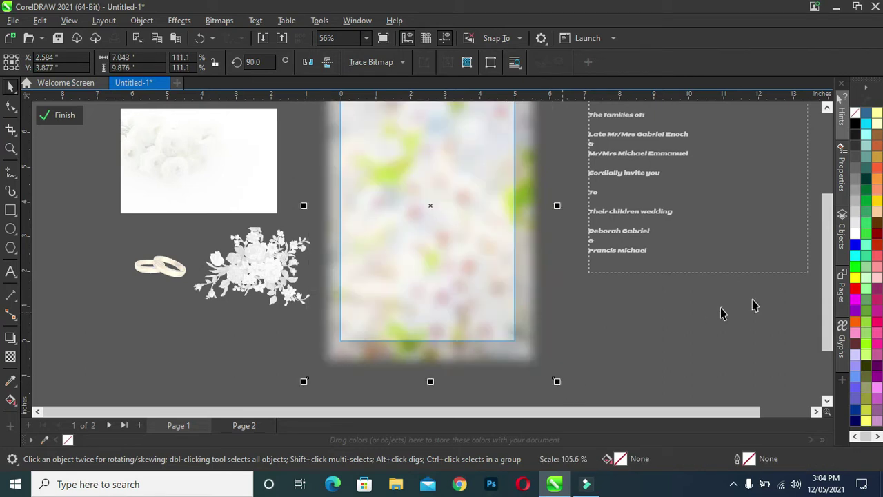
{"action": "scroll", "coordinate": [828, 292], "scroll_direction": "up", "scroll_amount": 2}
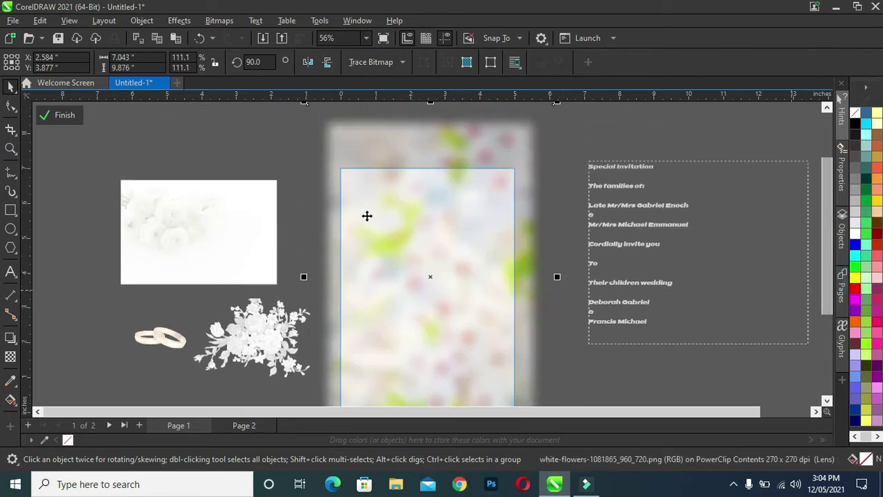
{"action": "left_click_drag", "start_coordinate": [413, 148], "coordinate": [412, 157]}
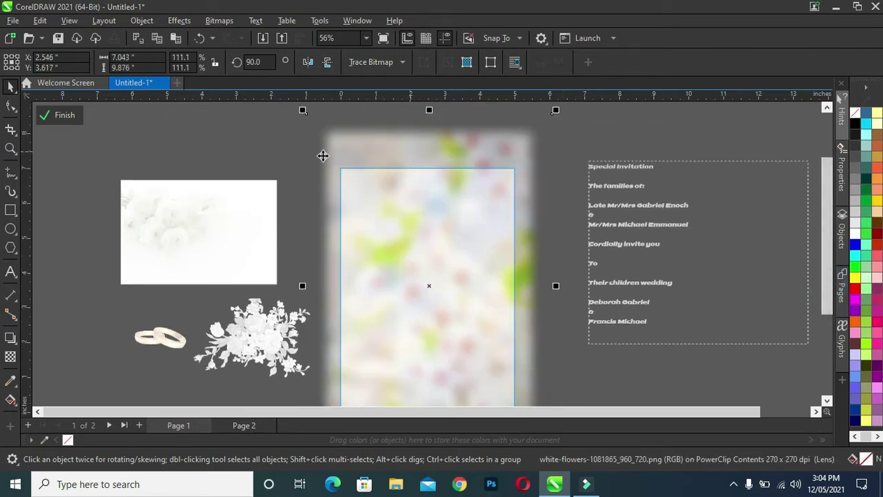
{"action": "left_click", "coordinate": [233, 137]}
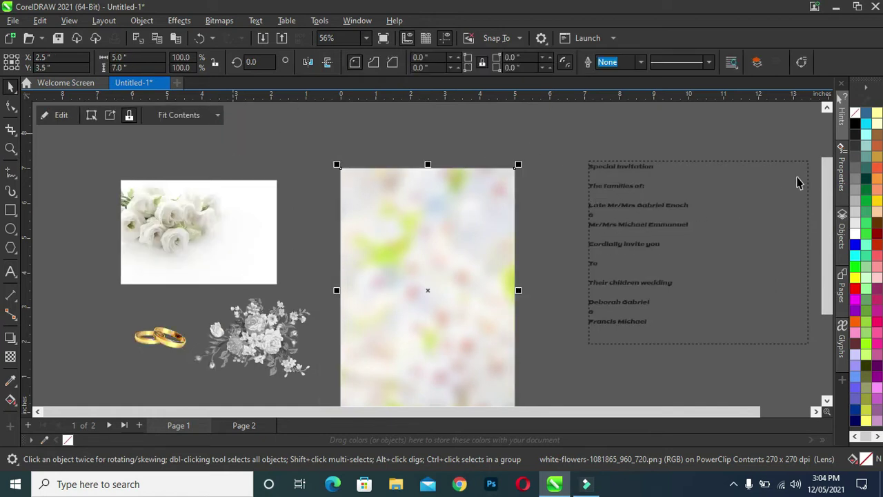
Delete the invitation text block and move the white roses photo onto the page top.
{"action": "left_click_drag", "start_coordinate": [826, 228], "coordinate": [827, 254]}
{"action": "left_click", "coordinate": [628, 187]}
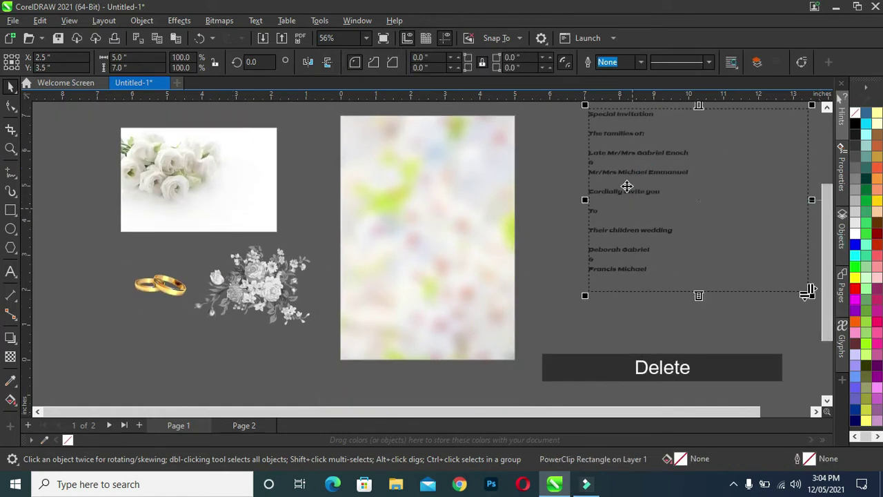
{"action": "key", "text": "Delete"}
{"action": "left_click", "coordinate": [83, 181]}
{"action": "left_click_drag", "start_coordinate": [82, 181], "coordinate": [275, 154]}
{"action": "scroll", "coordinate": [277, 159], "scroll_direction": "up", "scroll_amount": 1}
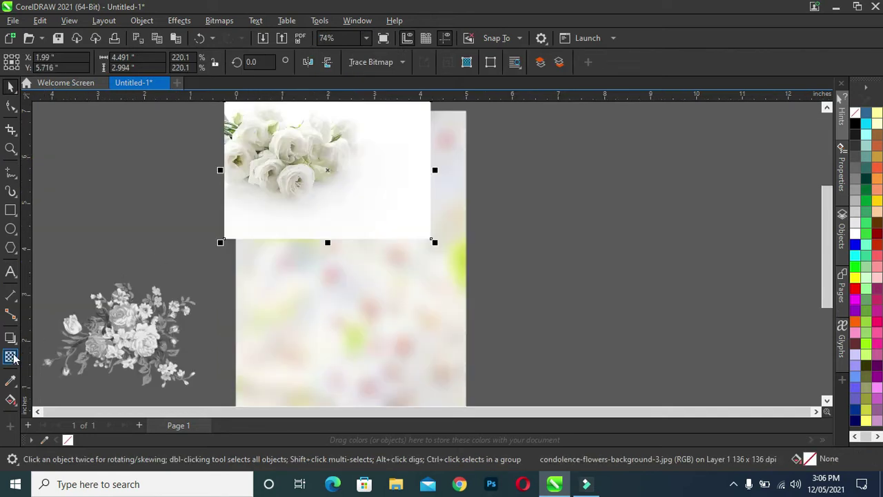
Give the roses photo a gradient transparency and convert it to a bitmap.
{"action": "left_click", "coordinate": [11, 357]}
{"action": "mouse_move", "coordinate": [263, 134]}
{"action": "left_mouse_down"}
{"action": "mouse_move", "coordinate": [376, 207]}
{"action": "mouse_move", "coordinate": [352, 196]}
{"action": "left_mouse_up"}
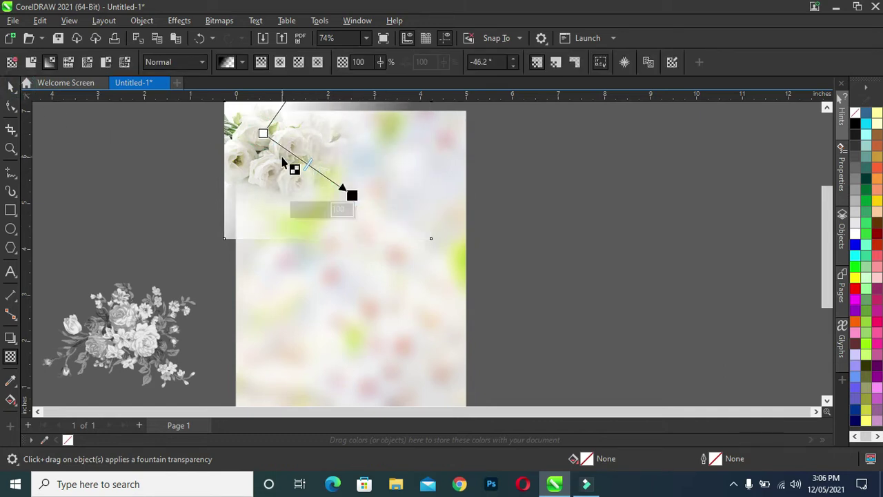
{"action": "left_click", "coordinate": [11, 86]}
{"action": "left_click", "coordinate": [213, 25]}
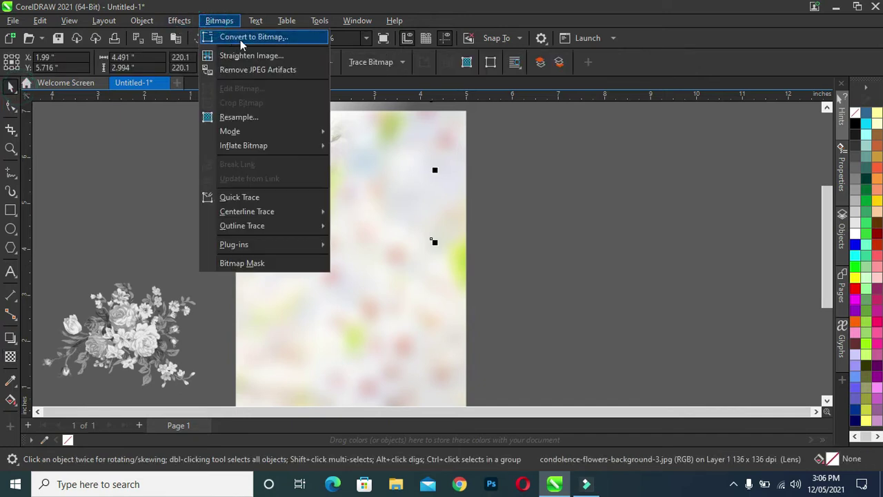
{"action": "left_click", "coordinate": [241, 39]}
{"action": "left_click", "coordinate": [454, 312]}
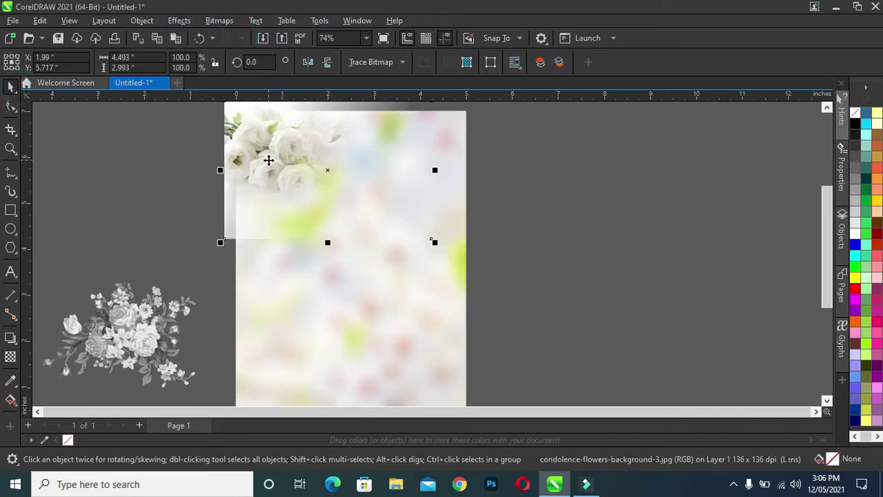
Fade the roses bitmap toward its bottom edge with a fountain transparency, enlarged slightly.
{"action": "left_click", "coordinate": [11, 357]}
{"action": "left_click_drag", "start_coordinate": [270, 190], "coordinate": [272, 232]}
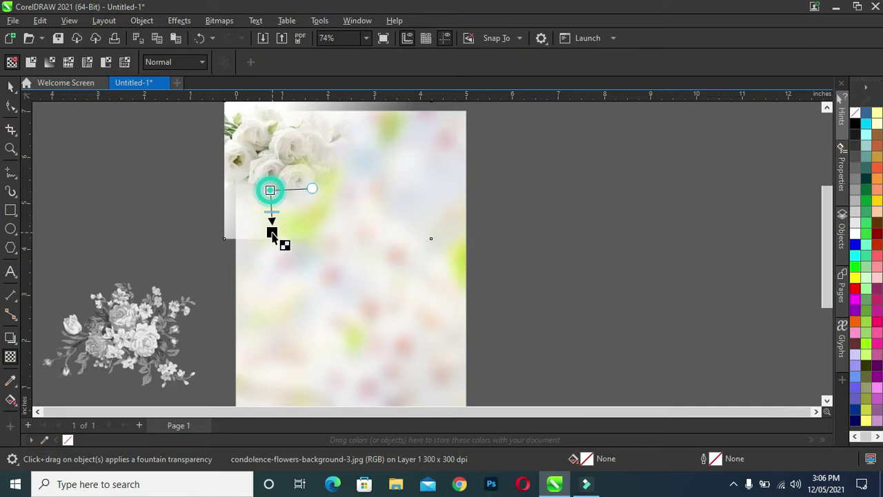
{"action": "left_click_drag", "start_coordinate": [270, 189], "coordinate": [270, 180]}
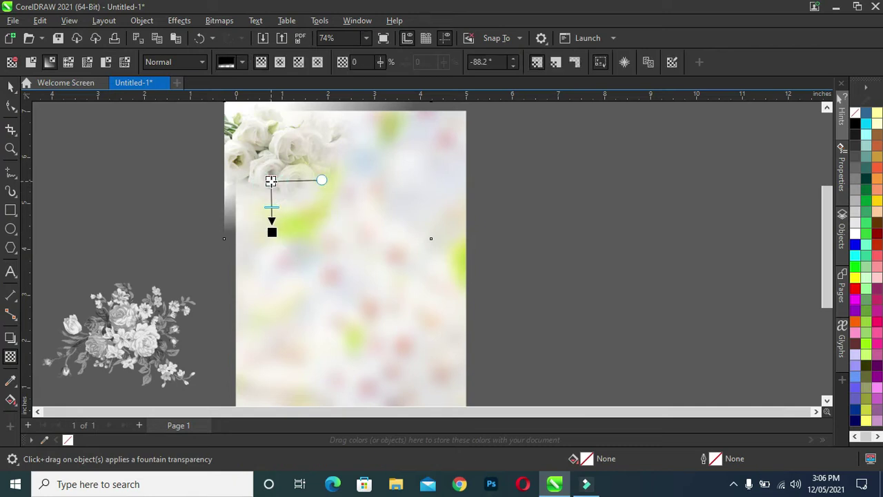
{"action": "key", "text": "space"}
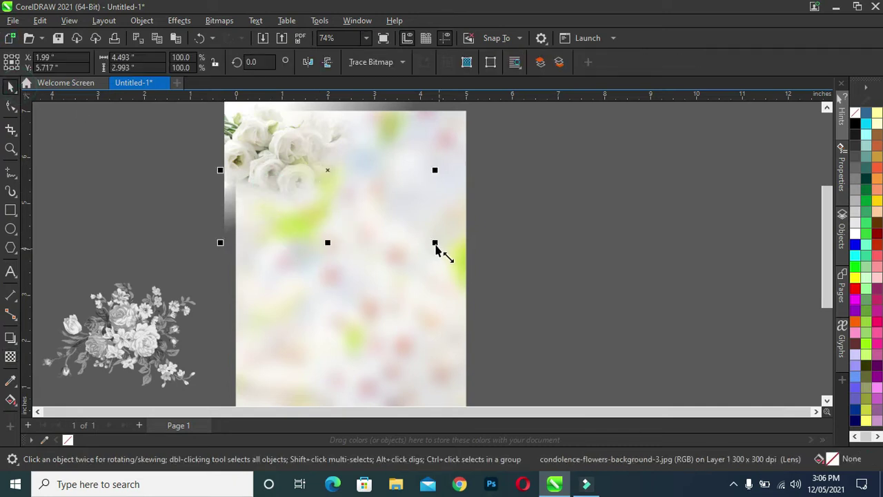
{"action": "left_click_drag", "start_coordinate": [436, 243], "coordinate": [440, 245]}
PowerClip the faded roses photo inside the background page.
{"action": "right_click", "coordinate": [290, 146]}
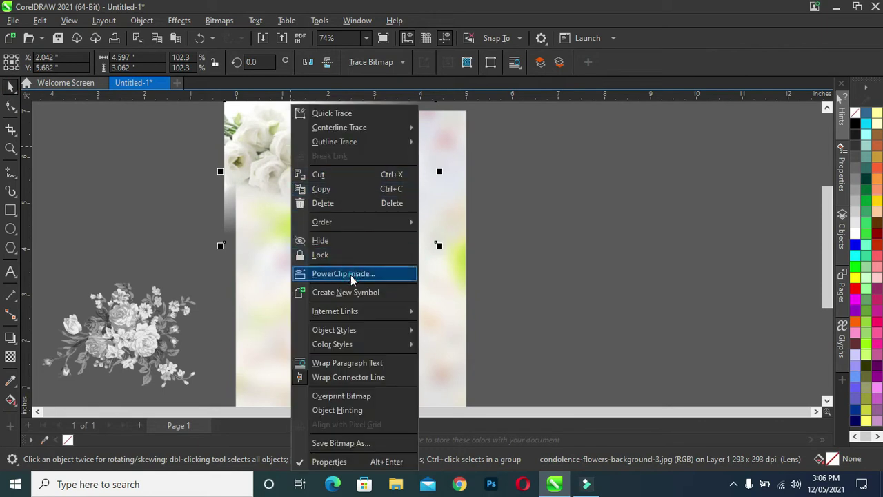
{"action": "left_click", "coordinate": [343, 273]}
{"action": "left_click", "coordinate": [394, 331]}
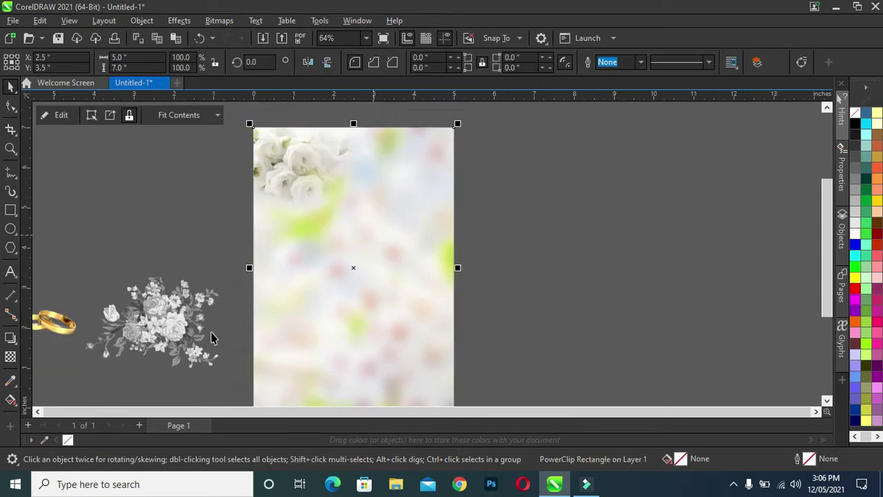
Rotate the grey bouquet and move it onto the page's lower-right corner.
{"action": "left_click", "coordinate": [172, 331]}
{"action": "scroll", "coordinate": [808, 316], "scroll_direction": "down", "scroll_amount": 2}
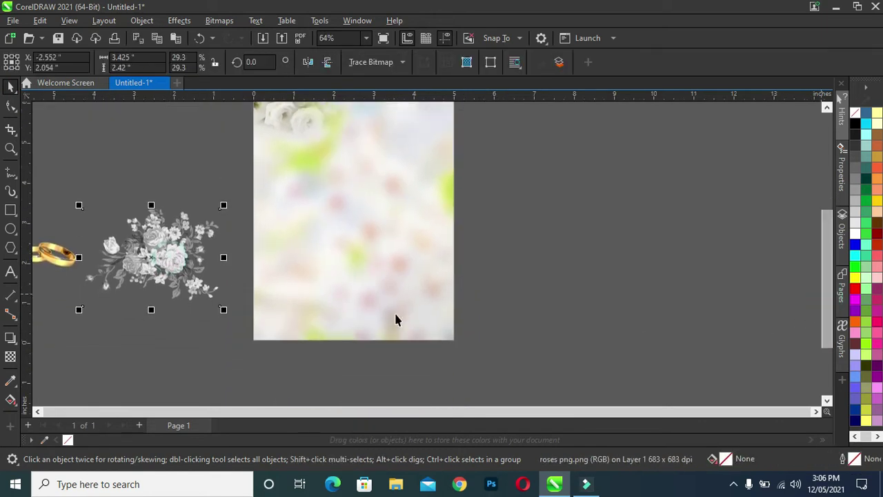
{"action": "left_click", "coordinate": [172, 258]}
{"action": "mouse_move", "coordinate": [285, 207]}
{"action": "left_mouse_down"}
{"action": "mouse_move", "coordinate": [276, 314]}
{"action": "mouse_move", "coordinate": [230, 322]}
{"action": "left_mouse_up"}
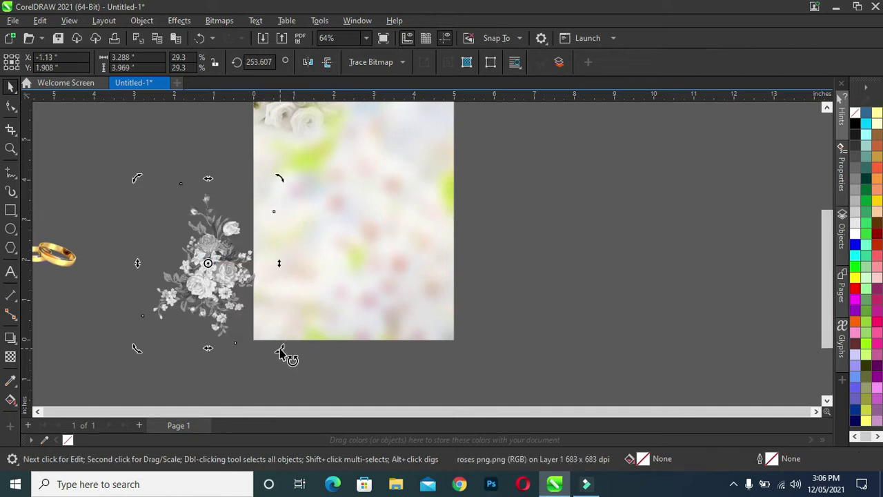
{"action": "left_click_drag", "start_coordinate": [280, 348], "coordinate": [250, 366]}
{"action": "left_click", "coordinate": [214, 285]}
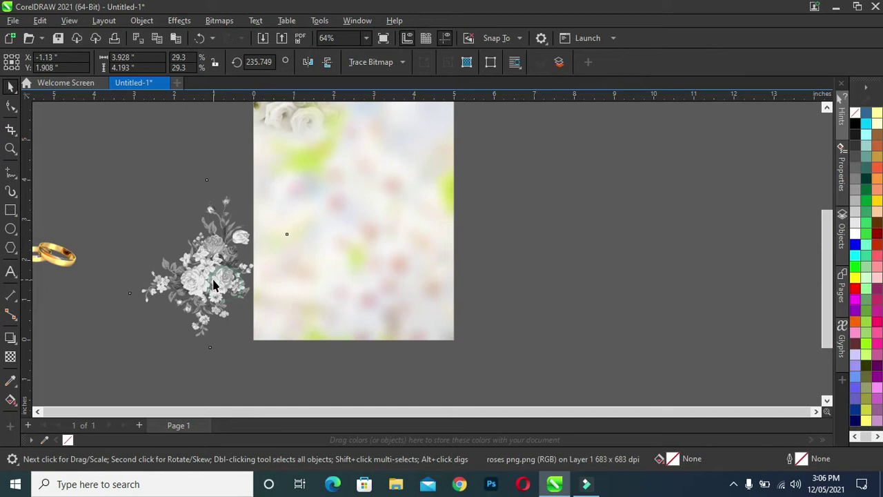
{"action": "left_click_drag", "start_coordinate": [214, 285], "coordinate": [426, 328]}
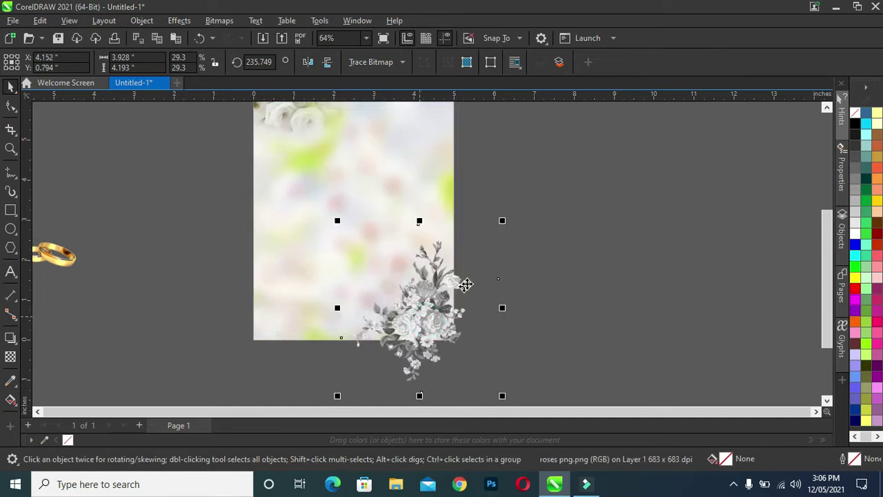
Angle the bouquet to about 224° across the corner and fine-tune its position.
{"action": "left_click", "coordinate": [466, 284]}
{"action": "left_click_drag", "start_coordinate": [509, 222], "coordinate": [531, 247]}
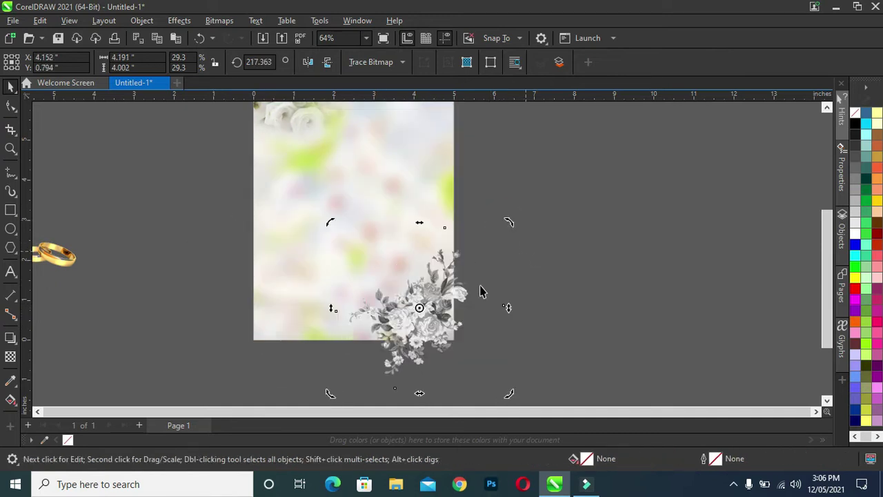
{"action": "left_click", "coordinate": [398, 331]}
{"action": "mouse_move", "coordinate": [403, 316]}
{"action": "left_mouse_down"}
{"action": "mouse_move", "coordinate": [399, 330]}
{"action": "mouse_move", "coordinate": [407, 326]}
{"action": "left_mouse_up"}
{"action": "left_click", "coordinate": [406, 326]}
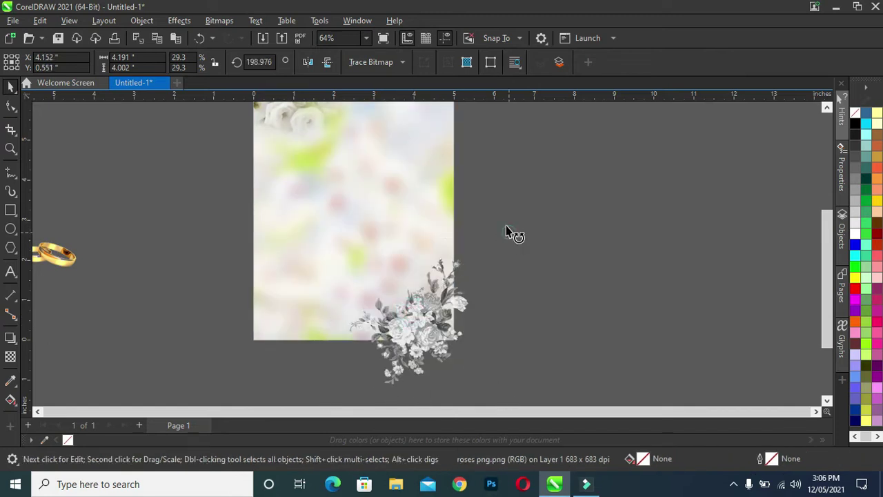
{"action": "left_click", "coordinate": [435, 310]}
{"action": "left_click_drag", "start_coordinate": [434, 310], "coordinate": [424, 323]}
{"action": "left_click", "coordinate": [181, 21]}
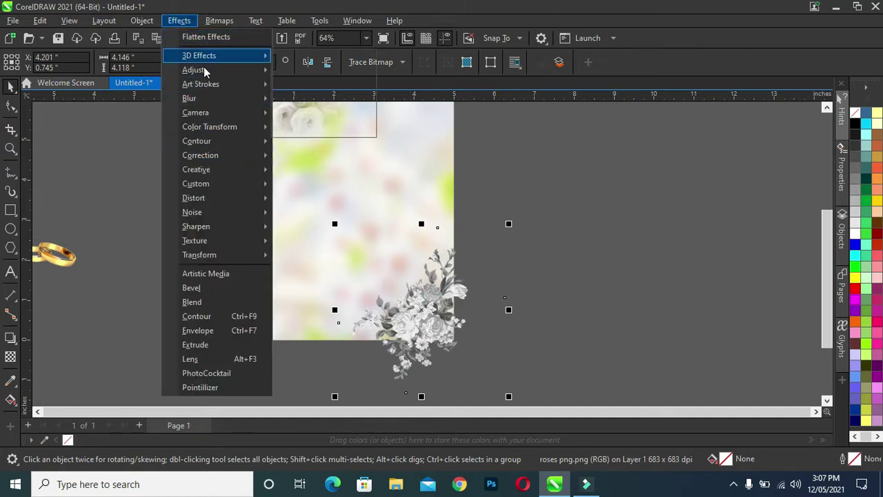
Recolour the bouquet with hue 49, saturation 90, lightness −4, then choose PowerClip Inside.
{"action": "left_click", "coordinate": [338, 217]}
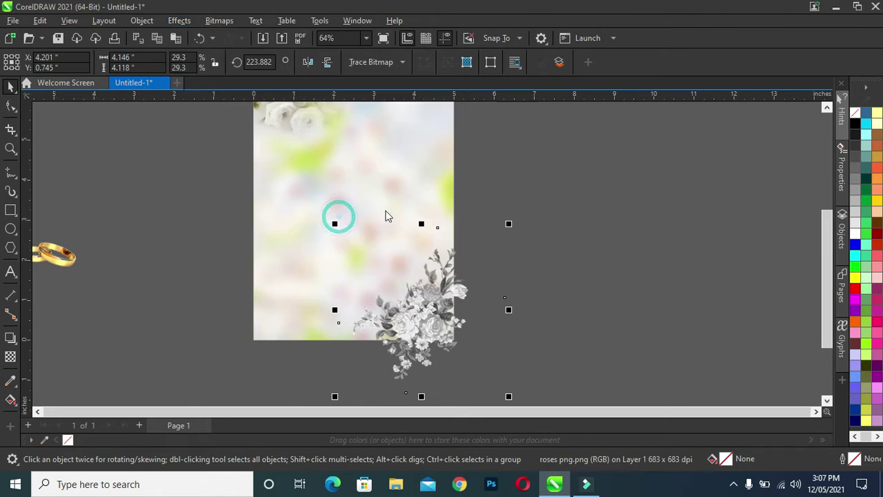
{"action": "left_click_drag", "start_coordinate": [449, 116], "coordinate": [724, 107]}
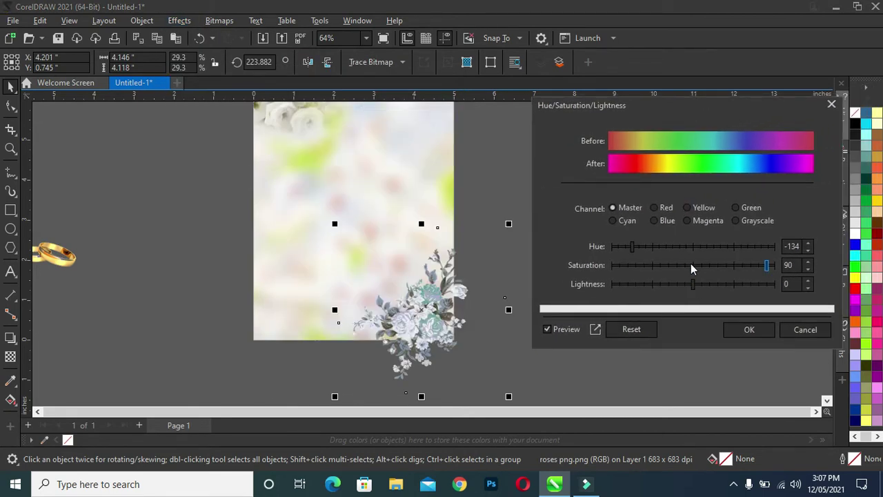
{"action": "left_click", "coordinate": [664, 285]}
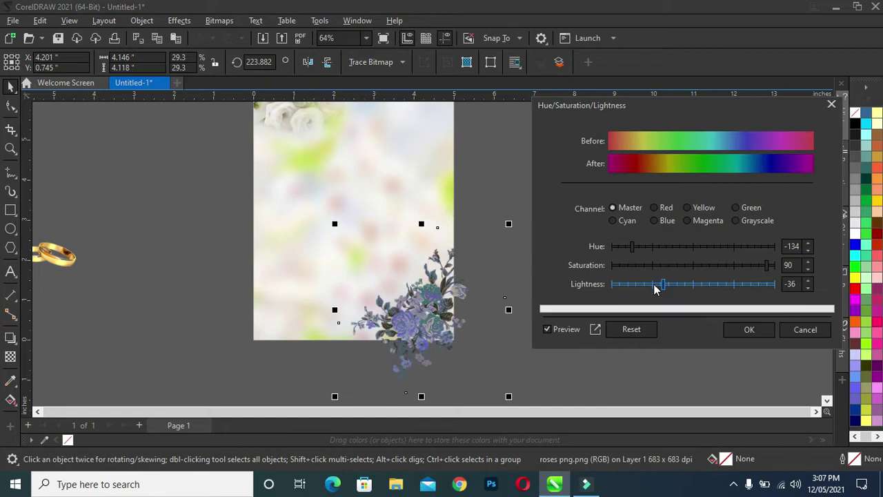
{"action": "left_click", "coordinate": [675, 285]}
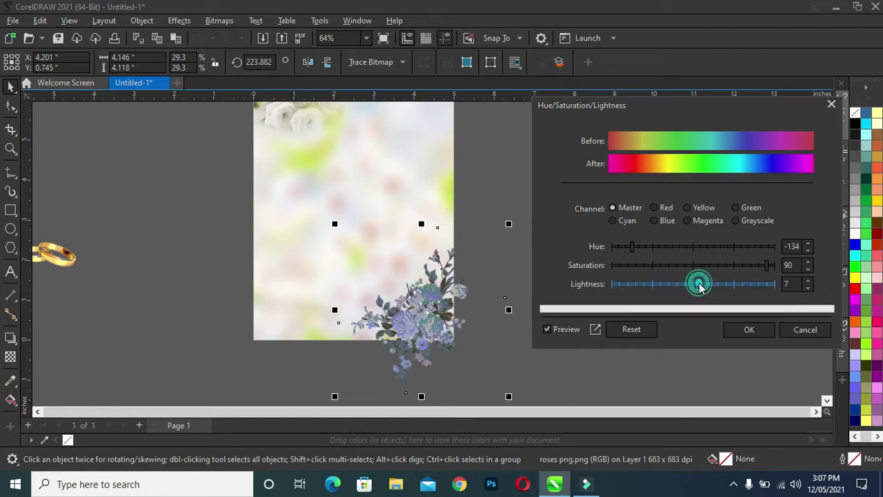
{"action": "left_click", "coordinate": [690, 284]}
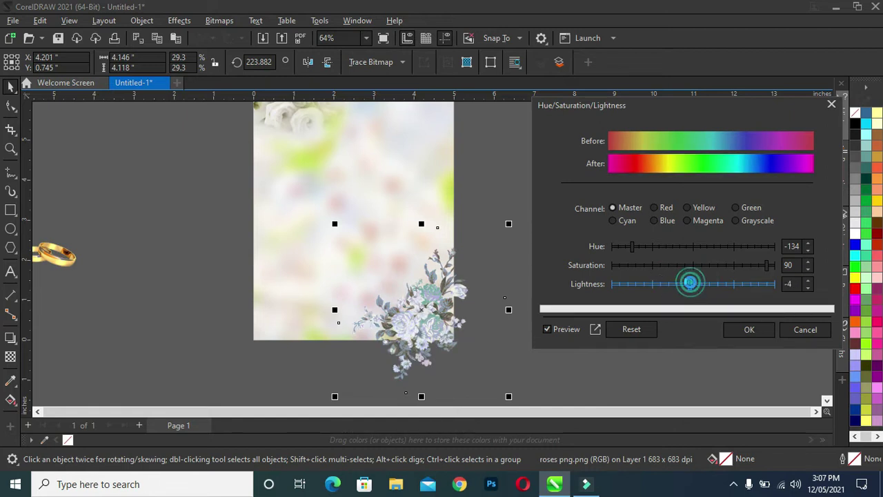
{"action": "left_click", "coordinate": [701, 247]}
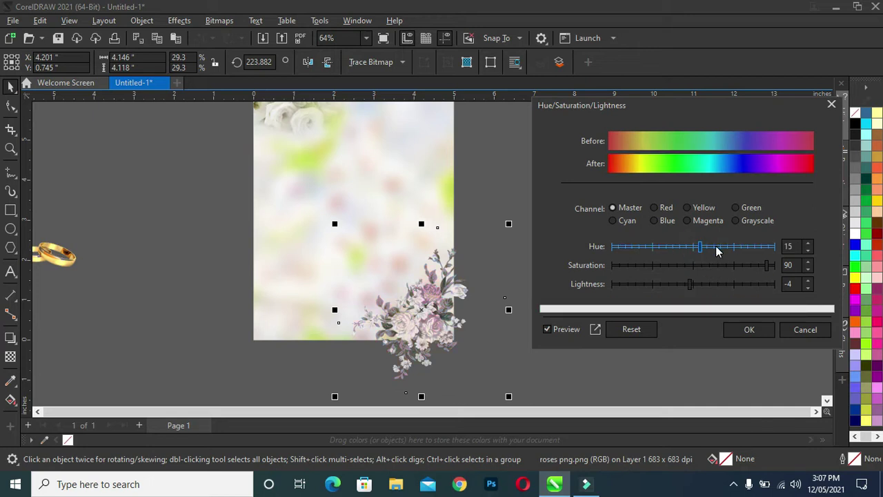
{"action": "left_click", "coordinate": [712, 247]}
{"action": "left_click", "coordinate": [713, 247]}
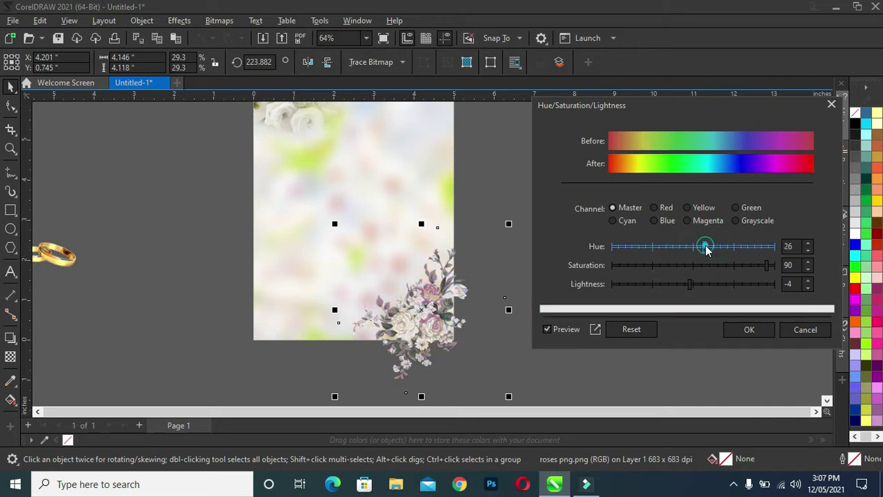
{"action": "left_click", "coordinate": [722, 249]}
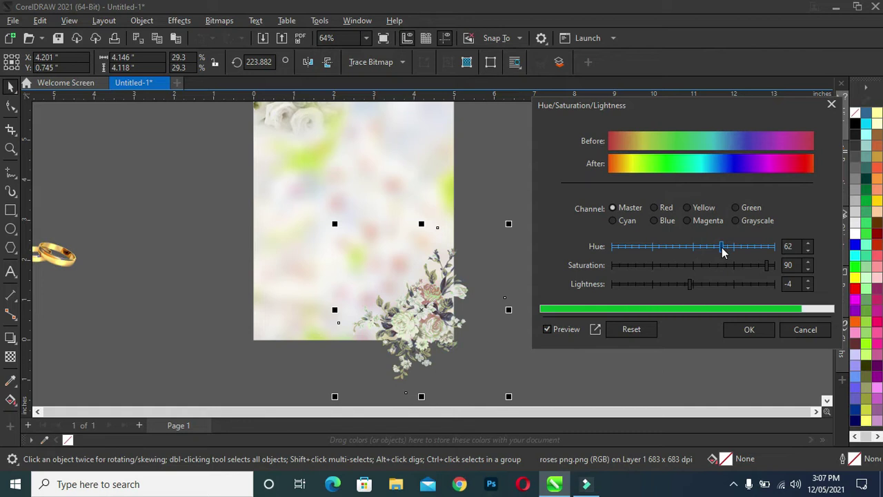
{"action": "left_click_drag", "start_coordinate": [718, 253], "coordinate": [715, 253]}
{"action": "left_click", "coordinate": [713, 249]}
{"action": "left_click", "coordinate": [750, 329]}
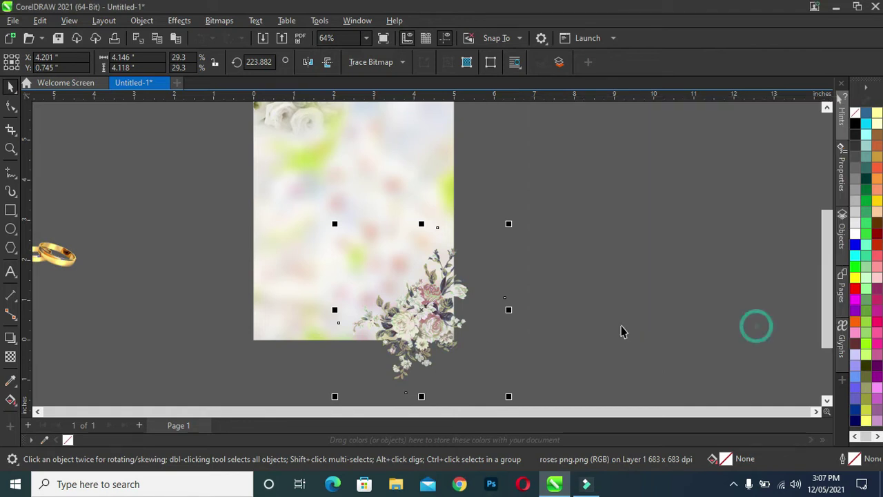
{"action": "right_click", "coordinate": [419, 305]}
{"action": "left_click", "coordinate": [493, 269]}
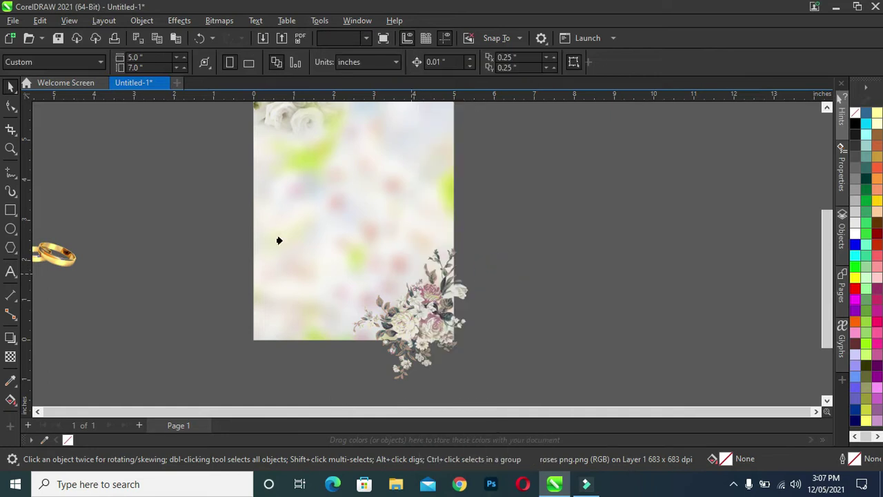
Clip the bouquet into the background and crop the empty space around the gold rings.
{"action": "left_click", "coordinate": [268, 223]}
{"action": "left_click", "coordinate": [538, 243]}
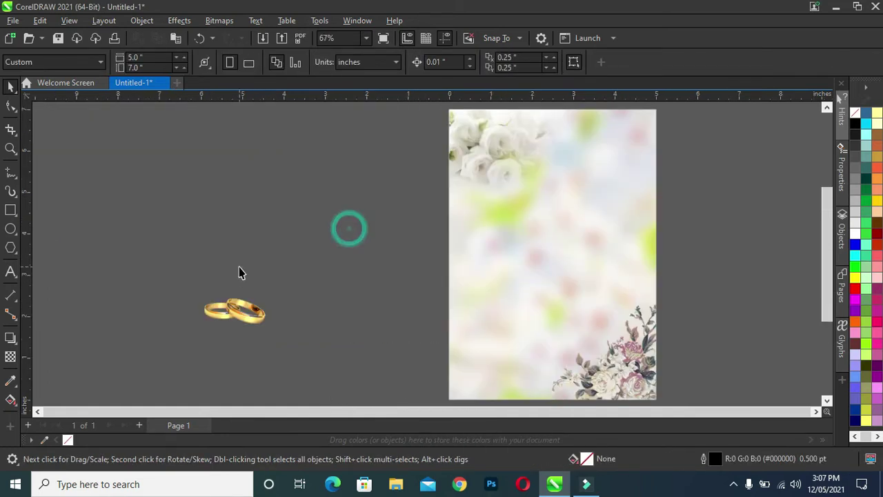
{"action": "left_click_drag", "start_coordinate": [241, 312], "coordinate": [297, 229]}
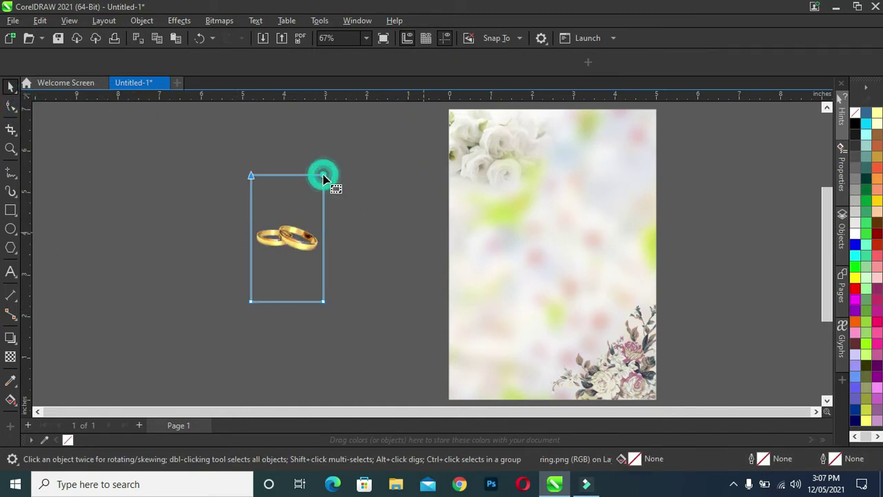
{"action": "left_click_drag", "start_coordinate": [323, 177], "coordinate": [323, 226]}
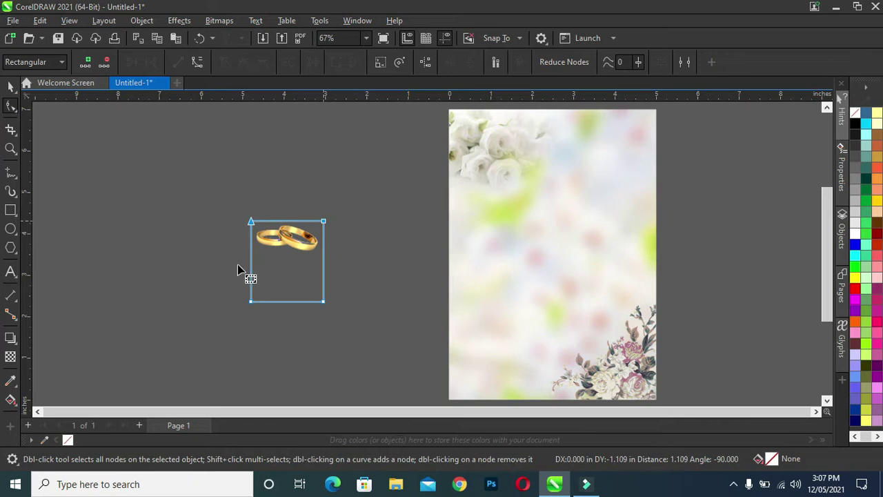
{"action": "left_click", "coordinate": [217, 269]}
{"action": "left_click_drag", "start_coordinate": [325, 303], "coordinate": [321, 262]}
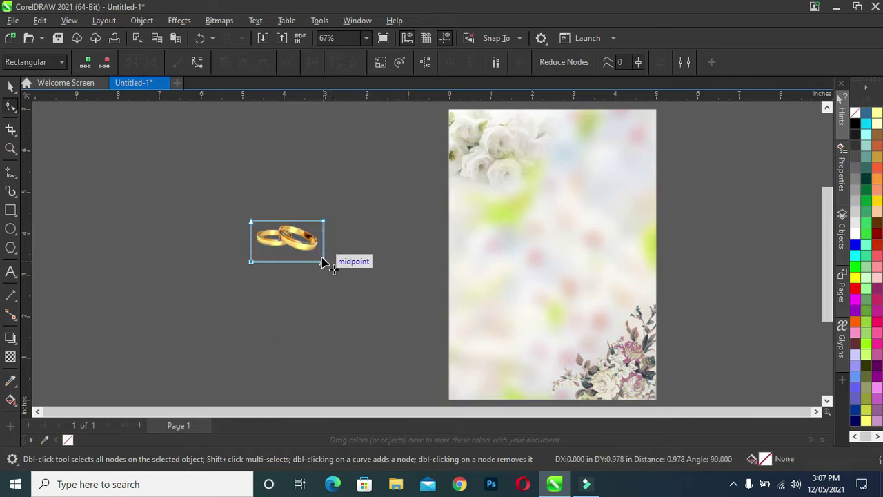
{"action": "mouse_move", "coordinate": [320, 262]}
{"action": "left_mouse_down"}
{"action": "mouse_move", "coordinate": [324, 254]}
{"action": "mouse_move", "coordinate": [317, 257]}
{"action": "left_mouse_up"}
Move the cropped rings image to the page's top centre.
{"action": "left_click", "coordinate": [10, 86]}
{"action": "left_click_drag", "start_coordinate": [284, 236], "coordinate": [550, 122]}
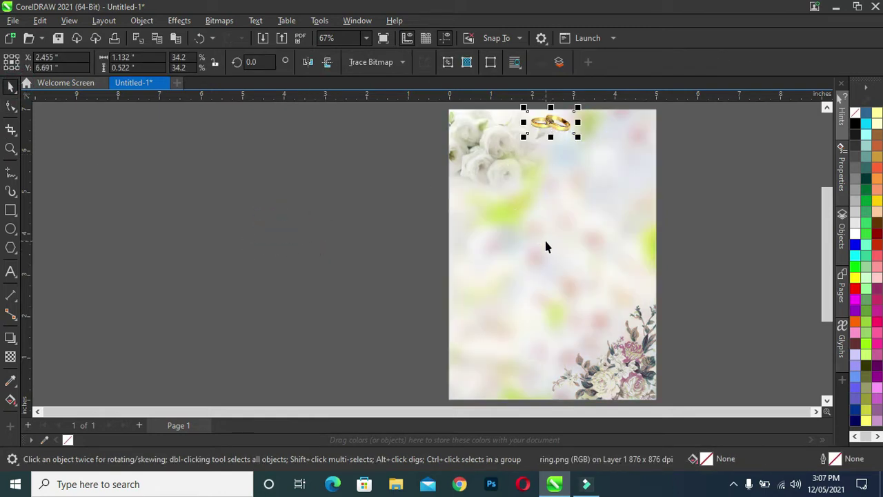
{"action": "left_click_drag", "start_coordinate": [555, 137], "coordinate": [558, 143]}
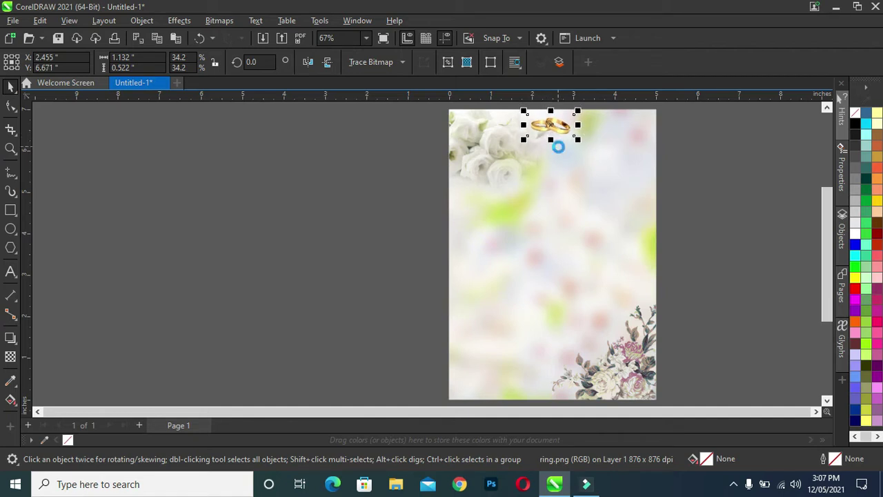
{"action": "scroll", "coordinate": [700, 162], "scroll_direction": "right", "scroll_amount": 3}
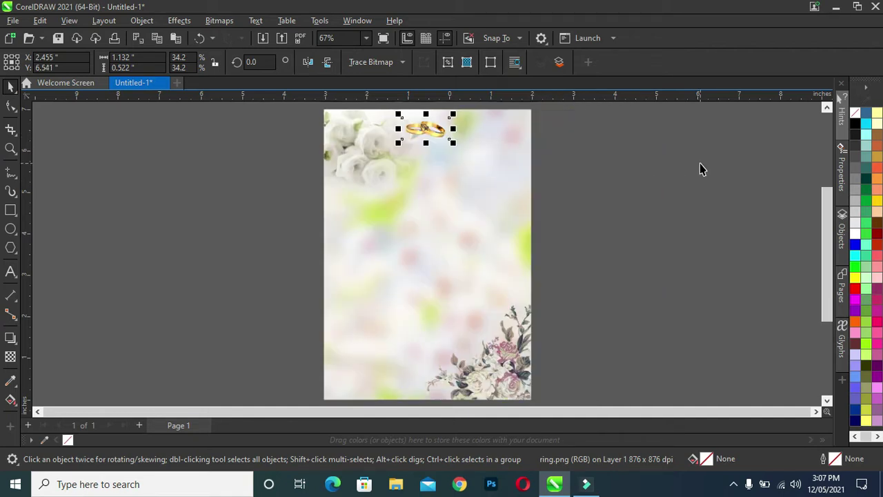
Draw a border rectangle just inside the page edges.
{"action": "scroll", "coordinate": [488, 123], "scroll_direction": "up", "scroll_amount": 1}
{"action": "left_click", "coordinate": [610, 177]}
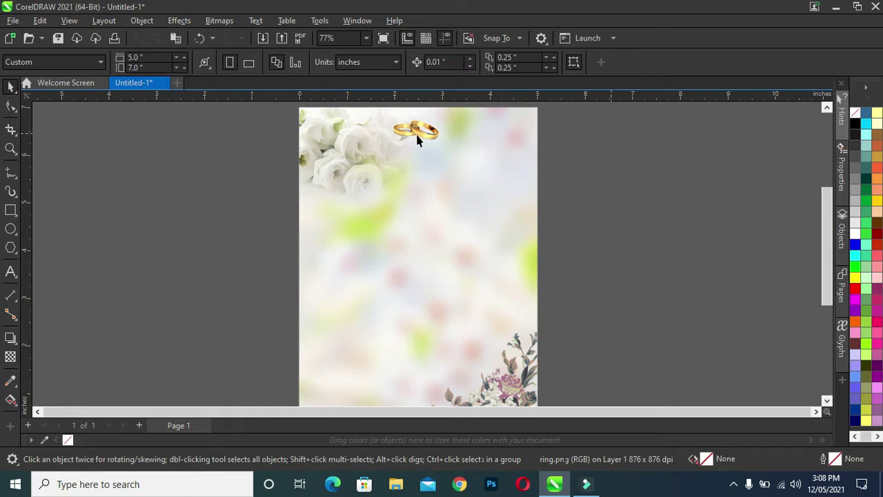
{"action": "key", "text": "F3"}
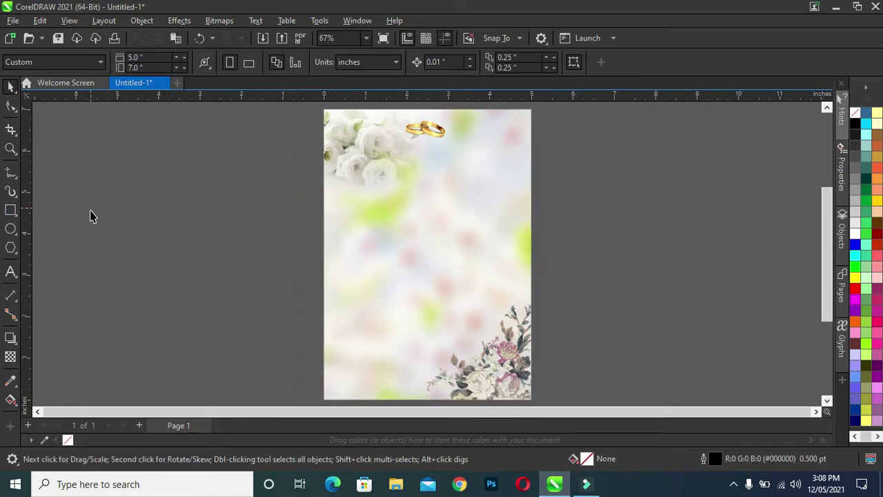
{"action": "left_click", "coordinate": [9, 210]}
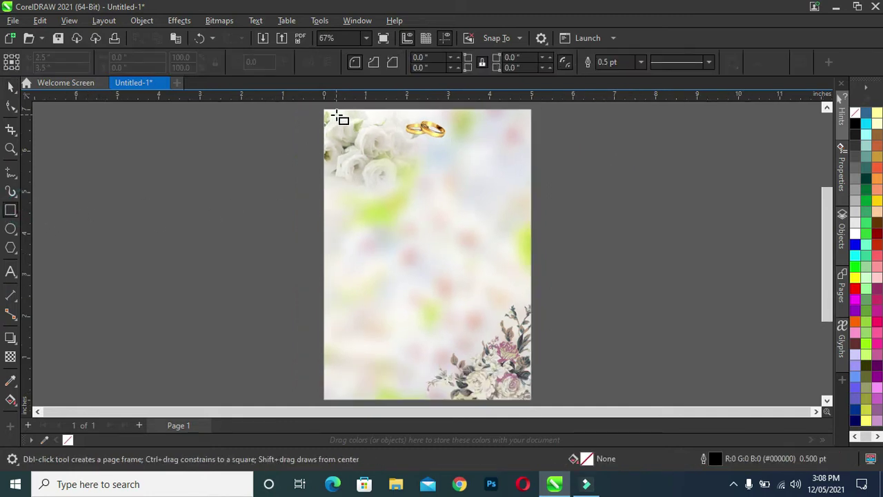
{"action": "left_click_drag", "start_coordinate": [336, 116], "coordinate": [524, 376]}
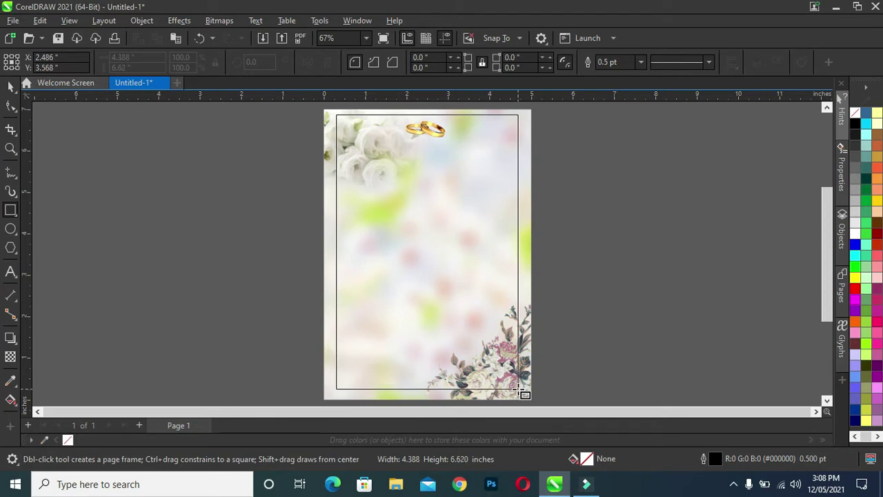
{"action": "left_click_drag", "start_coordinate": [522, 381], "coordinate": [519, 387]}
{"action": "key", "text": "space"}
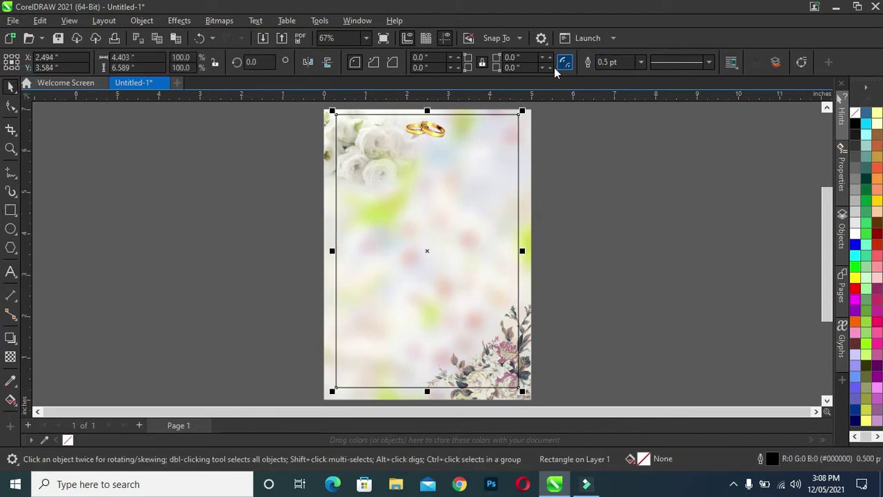
Give the frame a 4.0 pt outline and convert the outline to an object.
{"action": "left_click", "coordinate": [640, 62]}
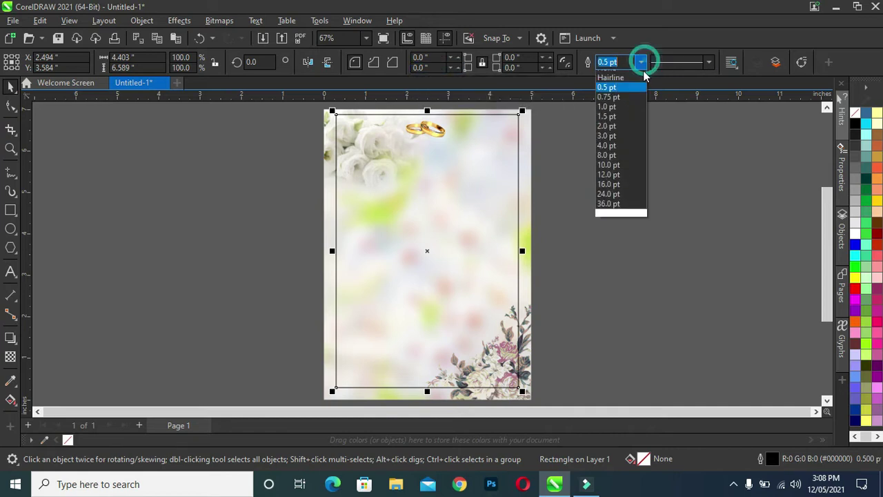
{"action": "left_click", "coordinate": [616, 153]}
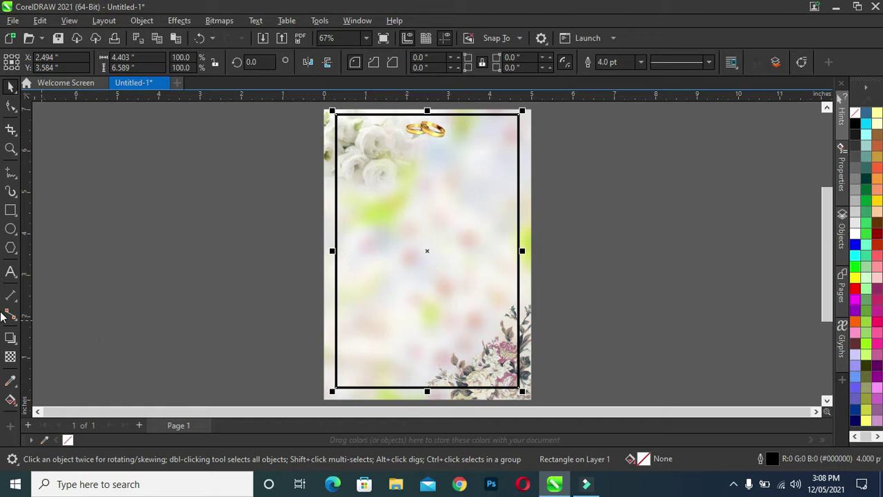
{"action": "left_click", "coordinate": [149, 20]}
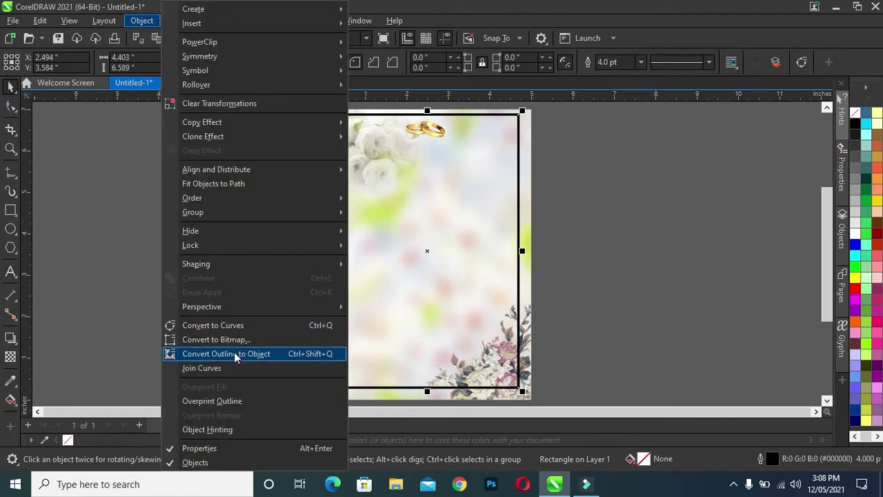
{"action": "left_click", "coordinate": [234, 353]}
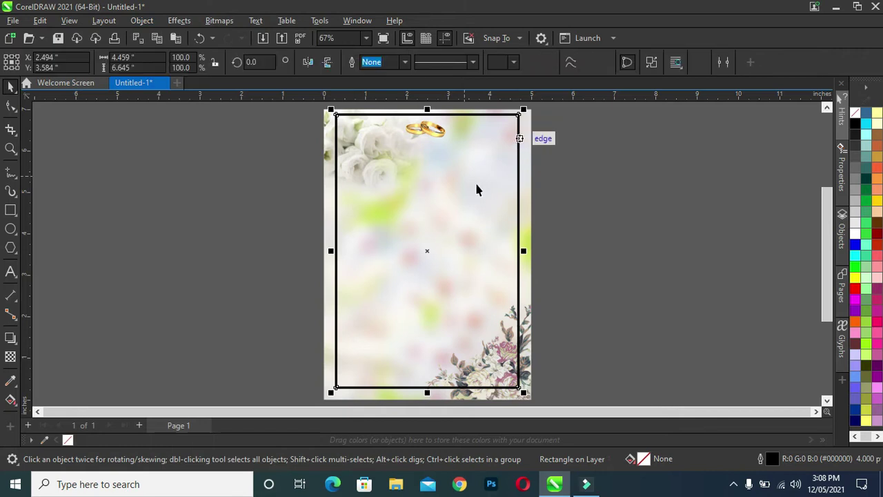
Centre the frame horizontally and vertically on the background, then reselect it.
{"action": "left_click", "coordinate": [328, 229], "text": "shift"}
{"action": "key", "text": "e"}
{"action": "key", "text": "c"}
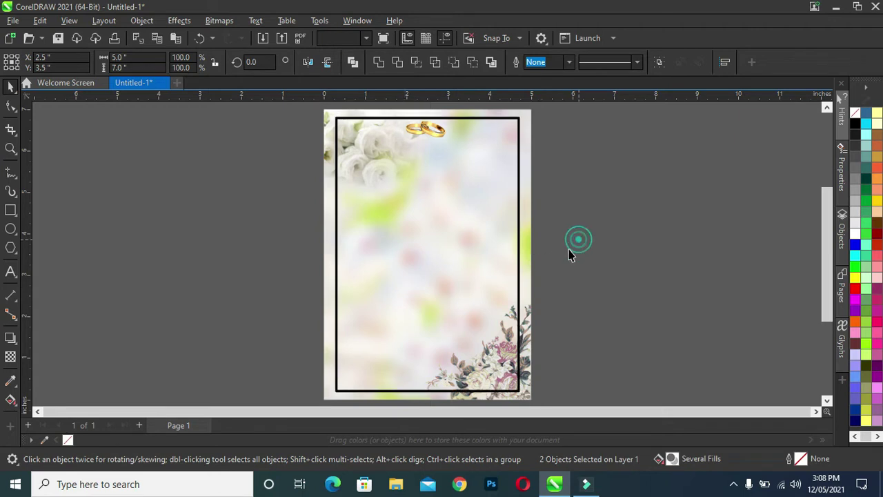
{"action": "left_click", "coordinate": [576, 241]}
{"action": "left_click", "coordinate": [519, 297]}
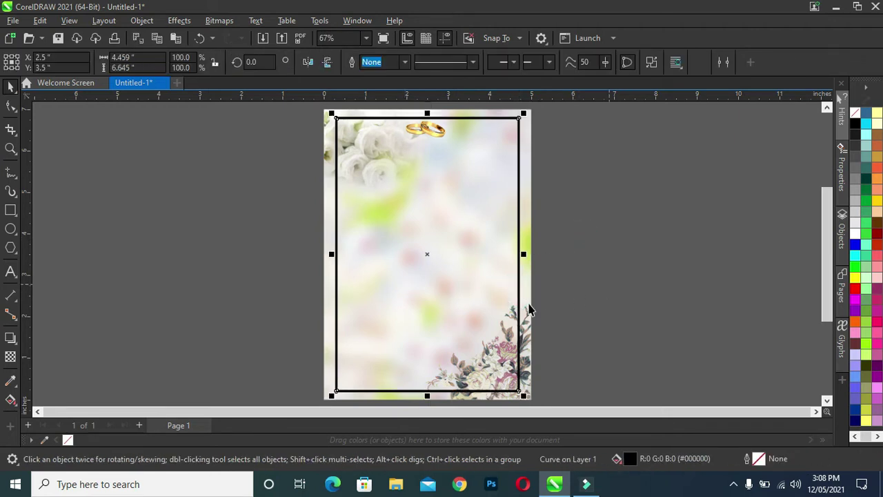
{"action": "left_click", "coordinate": [11, 398]}
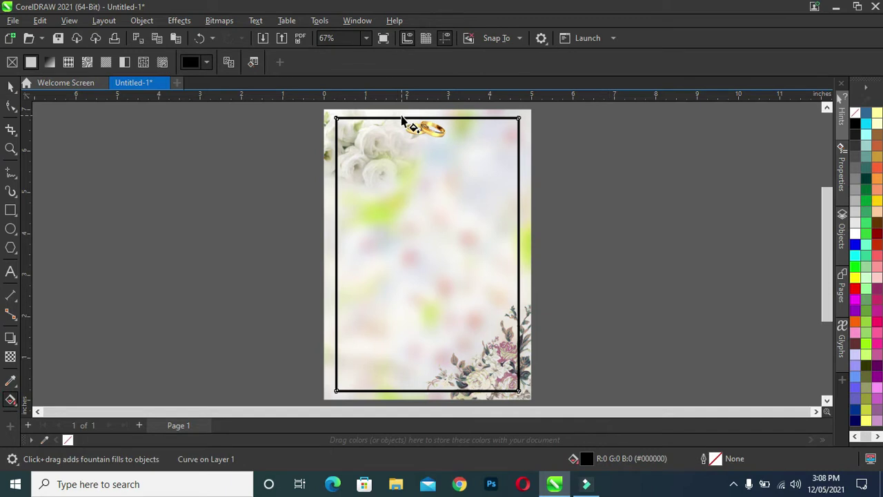
Apply a diagonal fountain fill across the border frame, ending in golden orange.
{"action": "left_click_drag", "start_coordinate": [336, 119], "coordinate": [519, 391]}
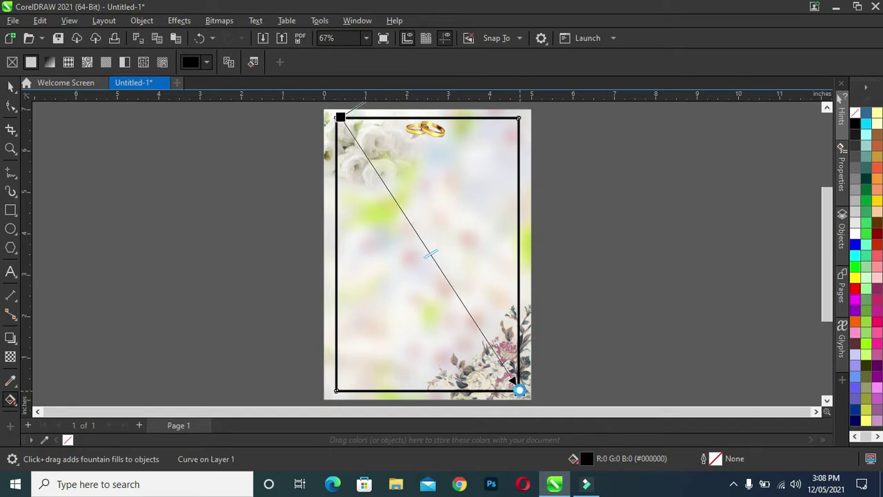
{"action": "left_click", "coordinate": [550, 379]}
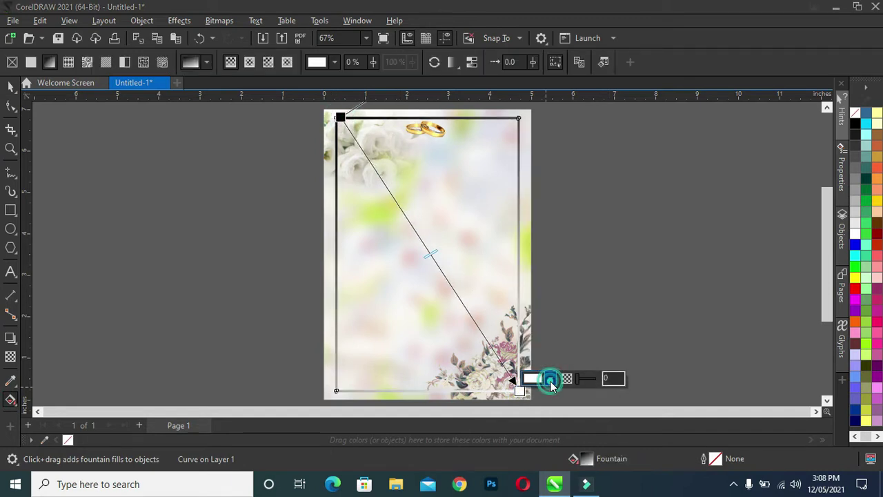
{"action": "left_click_drag", "start_coordinate": [531, 319], "coordinate": [538, 319]}
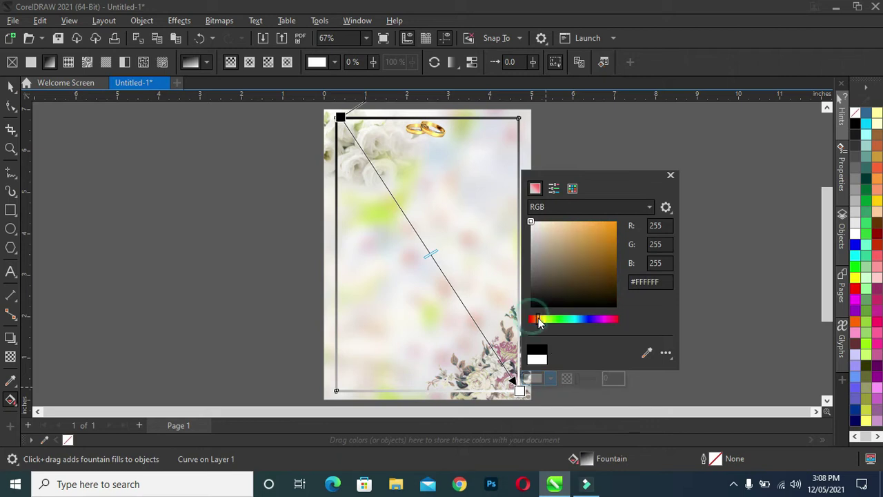
{"action": "mouse_move", "coordinate": [580, 231]}
{"action": "left_mouse_down"}
{"action": "mouse_move", "coordinate": [577, 222]}
{"action": "mouse_move", "coordinate": [620, 220]}
{"action": "left_mouse_up"}
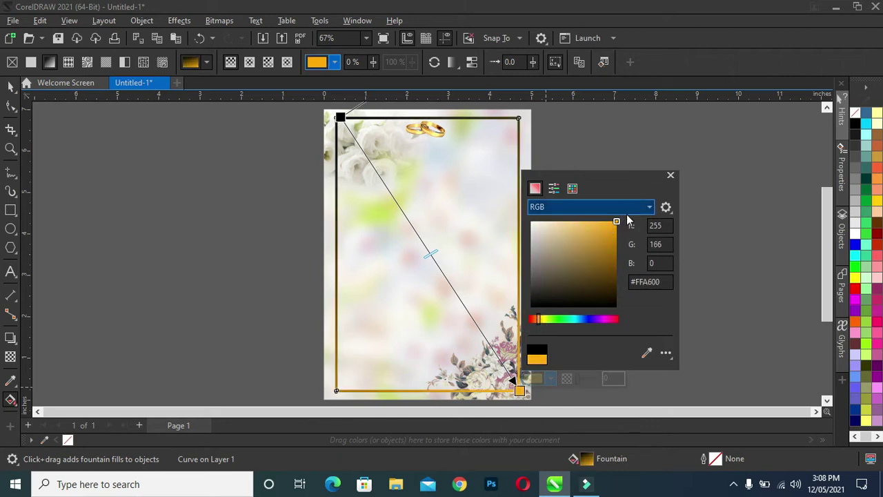
{"action": "left_click", "coordinate": [465, 312]}
Add a new colour stop on the gradient and colour it deep brown.
{"action": "double_click", "coordinate": [468, 311]}
{"action": "left_click_drag", "start_coordinate": [468, 311], "coordinate": [474, 322]}
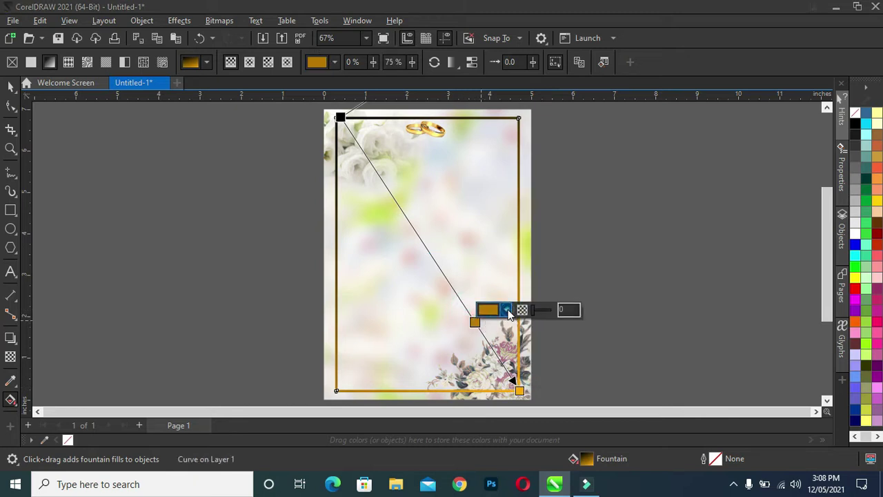
{"action": "left_click", "coordinate": [507, 310]}
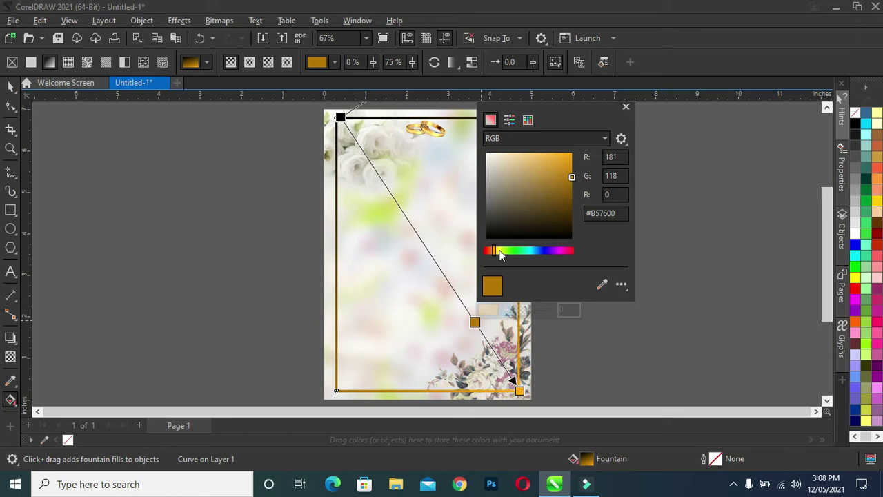
{"action": "left_click", "coordinate": [488, 255]}
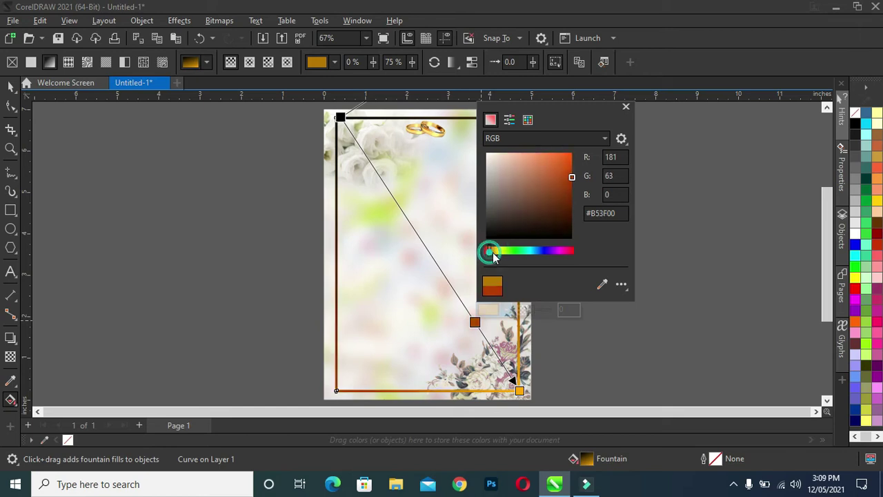
{"action": "left_click", "coordinate": [568, 198]}
{"action": "left_click", "coordinate": [571, 216]}
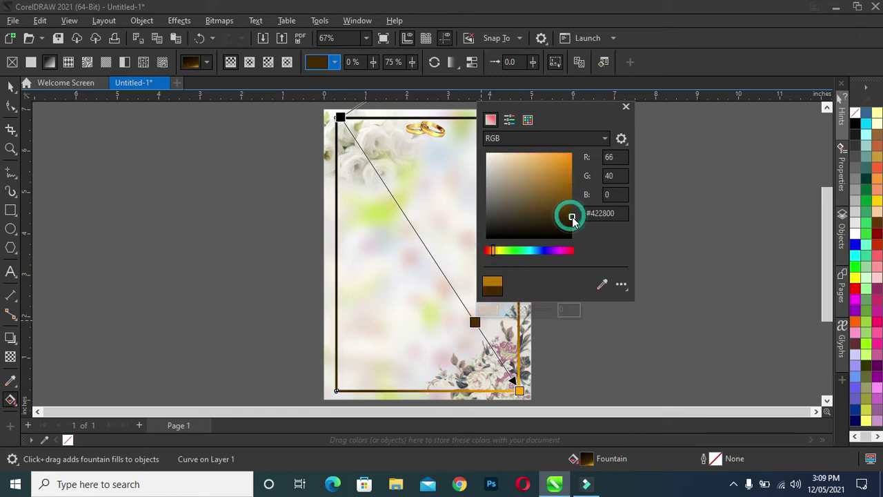
{"action": "left_click", "coordinate": [430, 254]}
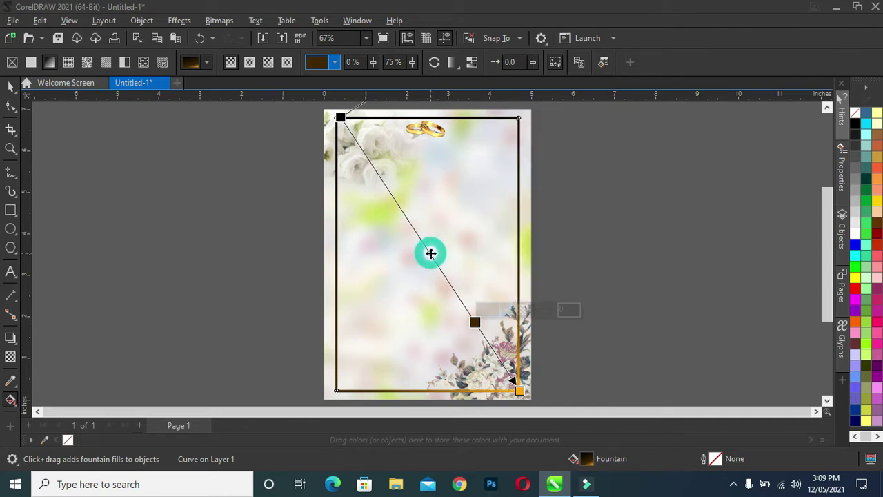
Add a middle colour stop to the gradient and set it to light gold.
{"action": "double_click", "coordinate": [430, 254]}
{"action": "left_click", "coordinate": [462, 242]}
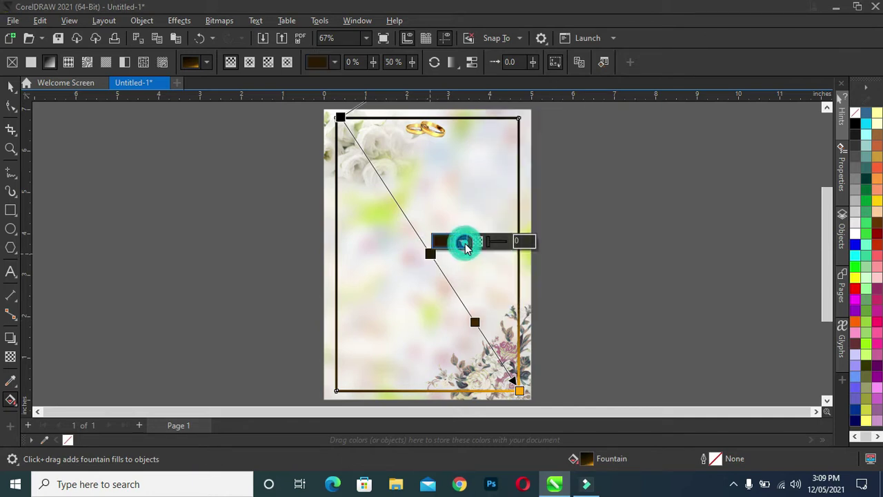
{"action": "left_click", "coordinate": [454, 298]}
{"action": "left_click_drag", "start_coordinate": [454, 298], "coordinate": [488, 300]}
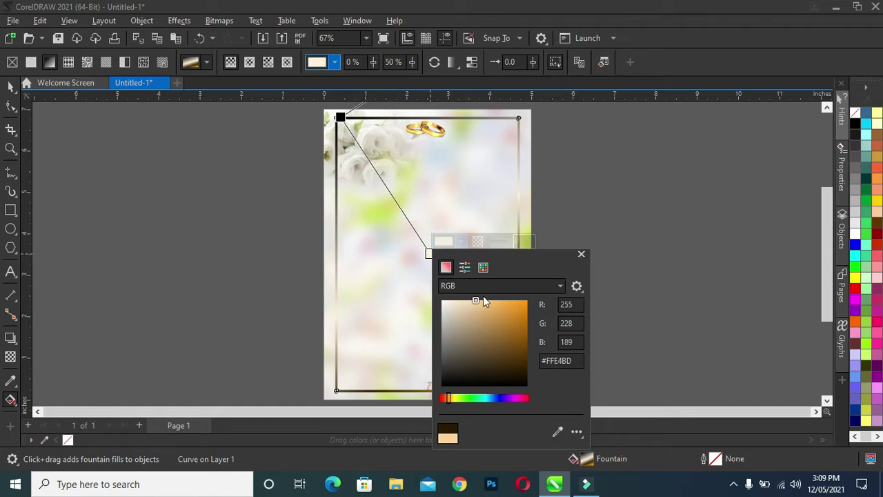
Add another stop higher on the gradient, set to dark brown #513200 sampled from the border.
{"action": "left_click", "coordinate": [383, 181]}
{"action": "double_click", "coordinate": [382, 180]}
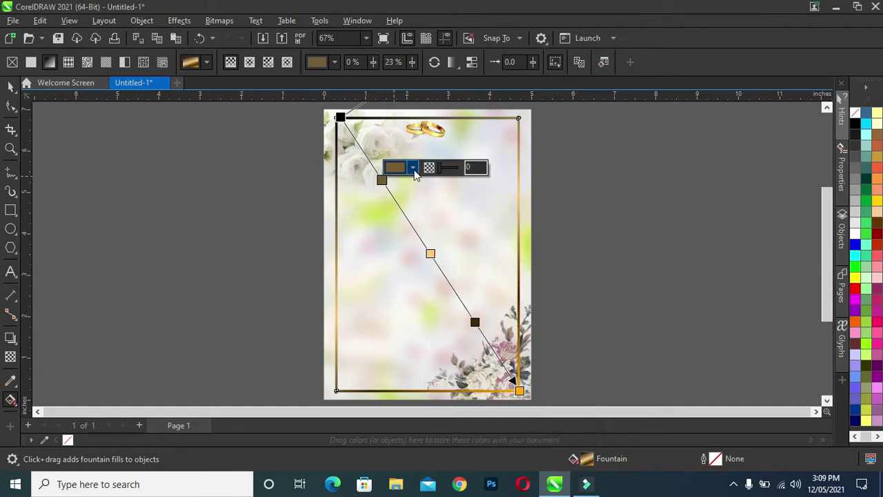
{"action": "left_click", "coordinate": [412, 169]}
{"action": "left_click_drag", "start_coordinate": [457, 282], "coordinate": [480, 285]}
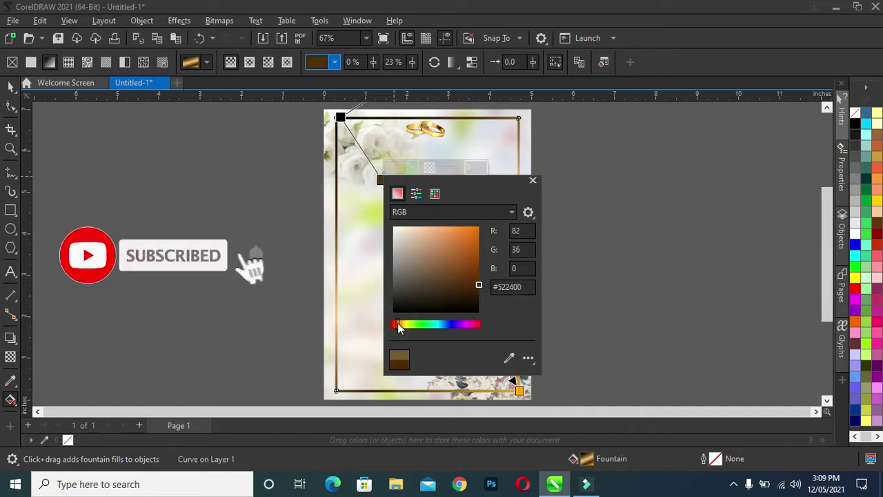
{"action": "left_click_drag", "start_coordinate": [402, 328], "coordinate": [399, 325]}
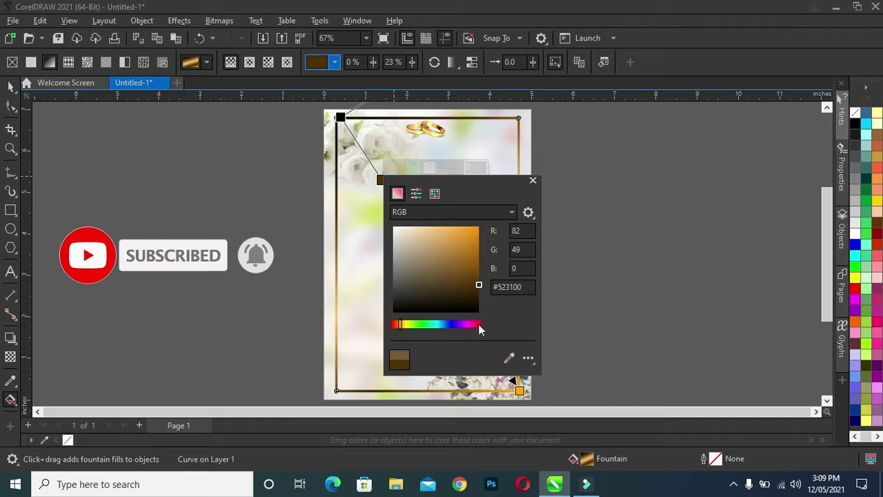
{"action": "left_click", "coordinate": [507, 356]}
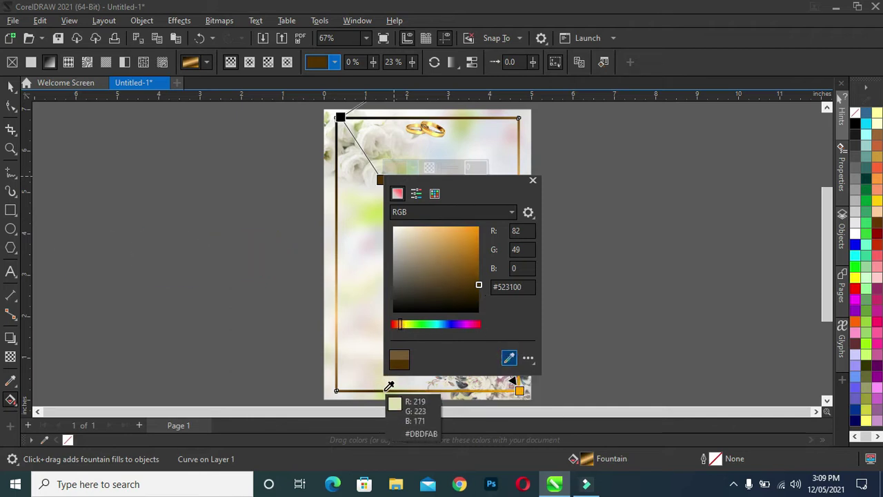
{"action": "left_click", "coordinate": [390, 385]}
{"action": "left_click", "coordinate": [386, 389]}
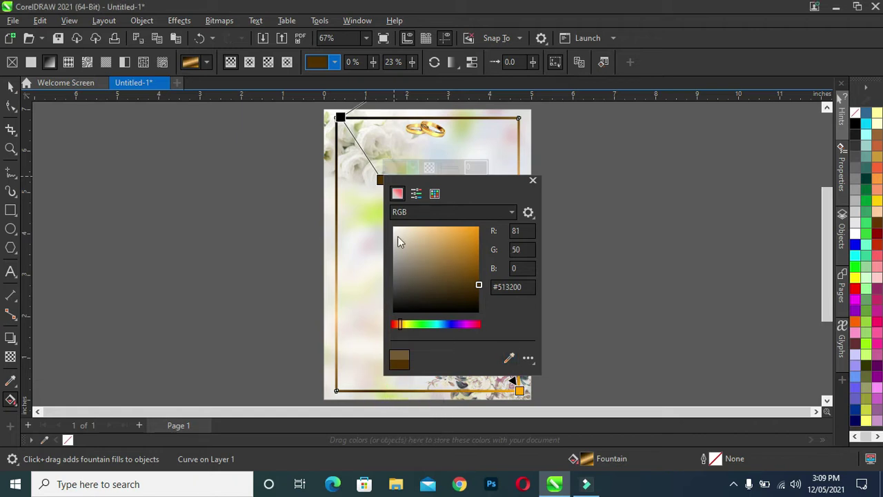
Set the gradient's starting colour stop to bright orange #FFA600.
{"action": "left_click", "coordinate": [340, 117]}
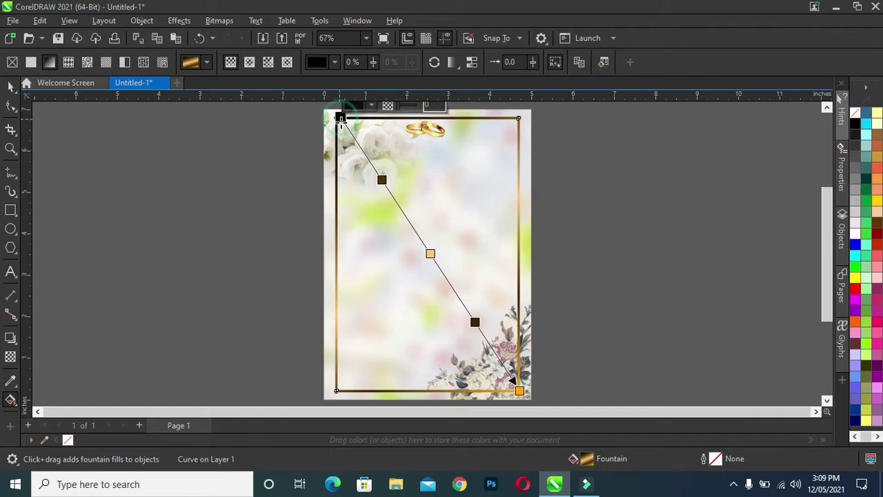
{"action": "left_click", "coordinate": [378, 110]}
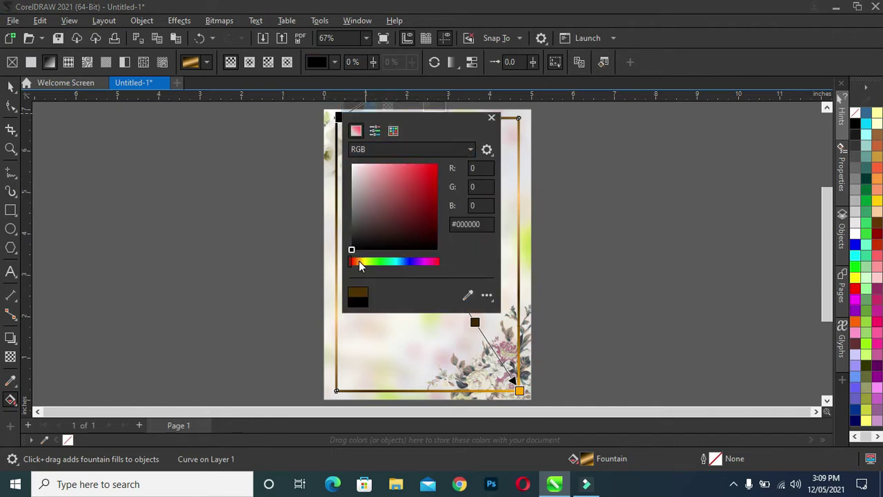
{"action": "left_click", "coordinate": [360, 262]}
{"action": "left_click_drag", "start_coordinate": [414, 178], "coordinate": [455, 155]}
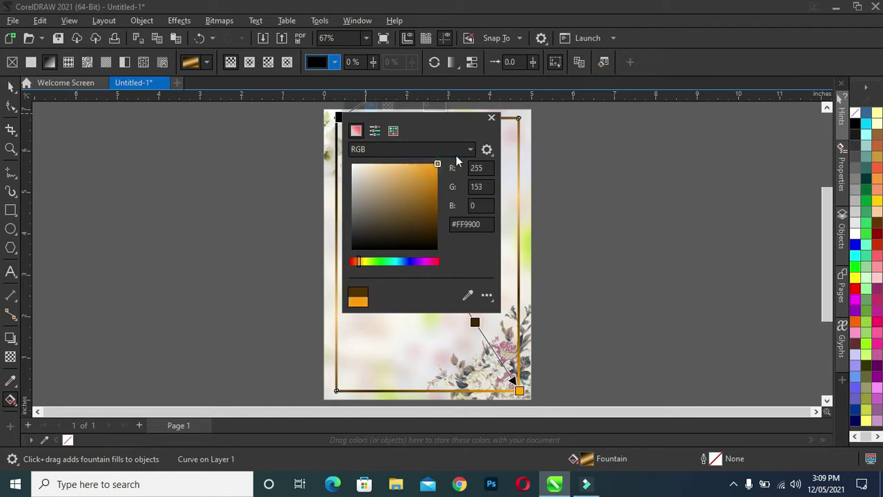
{"action": "left_click", "coordinate": [425, 164]}
{"action": "left_click", "coordinate": [361, 262]}
{"action": "left_click_drag", "start_coordinate": [361, 263], "coordinate": [360, 260]}
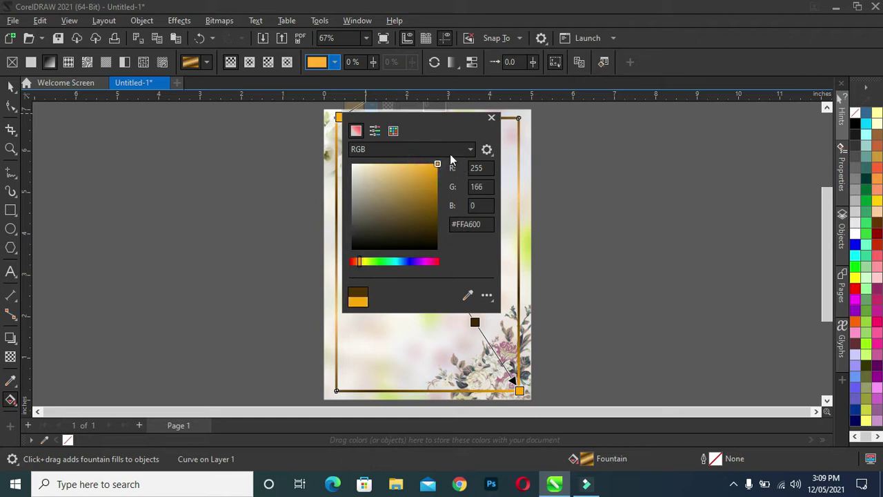
{"action": "left_click_drag", "start_coordinate": [424, 112], "coordinate": [630, 146]}
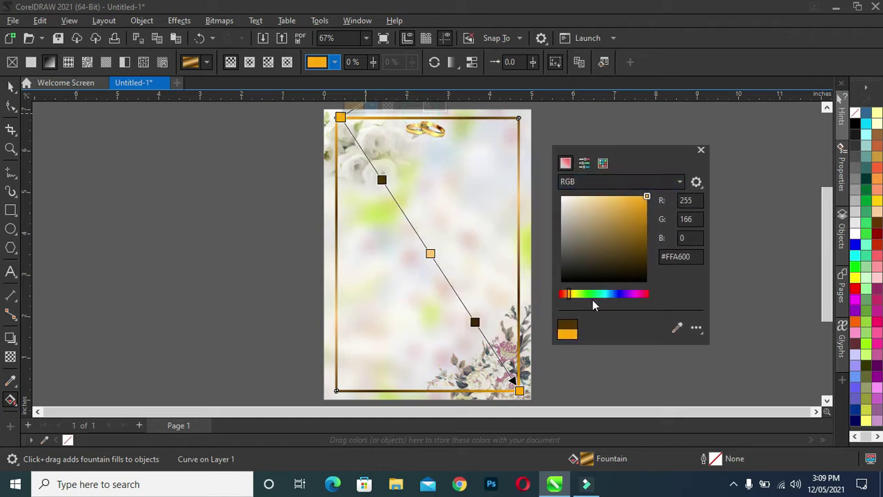
Set the gradient's middle colour stop to orange gold #FFAE00 and finish the fill.
{"action": "left_click", "coordinate": [431, 254]}
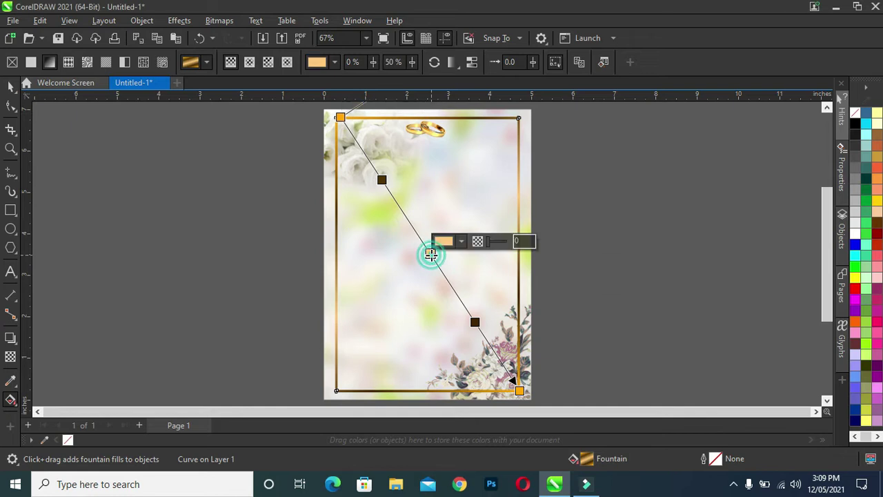
{"action": "left_click", "coordinate": [458, 240]}
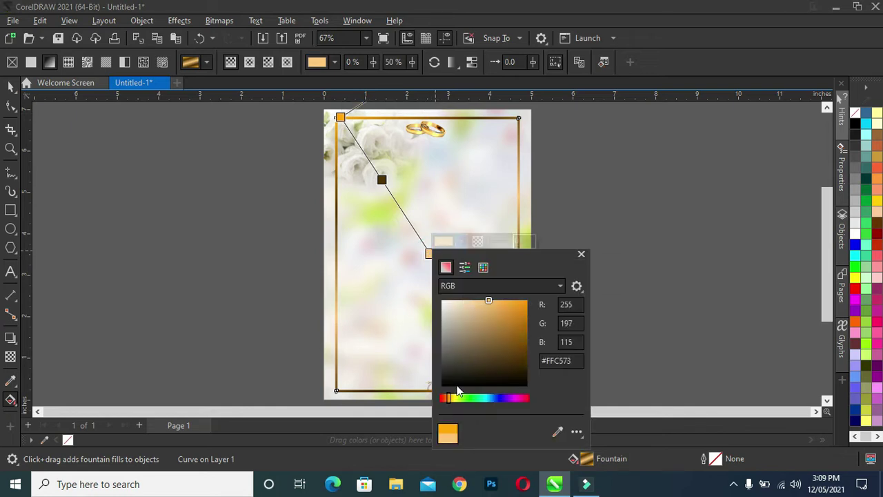
{"action": "left_click", "coordinate": [452, 399]}
{"action": "left_click", "coordinate": [494, 302]}
{"action": "left_click", "coordinate": [527, 302]}
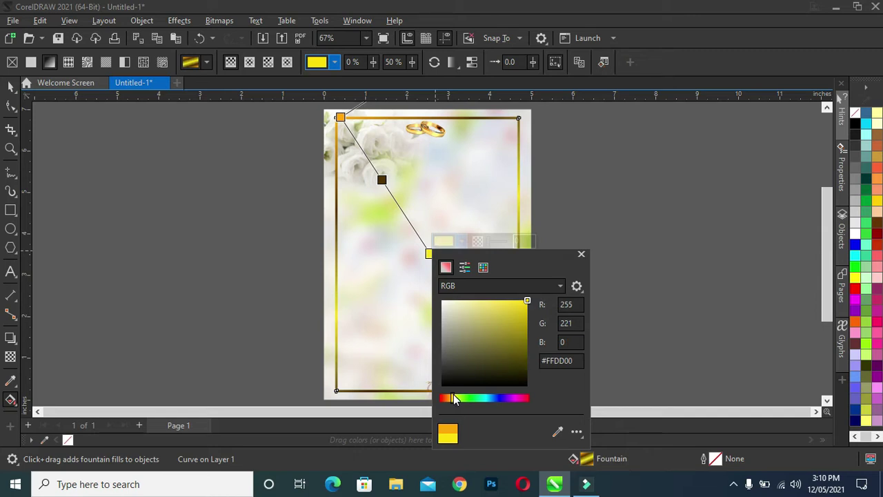
{"action": "left_click", "coordinate": [450, 399]}
{"action": "left_click", "coordinate": [451, 399]}
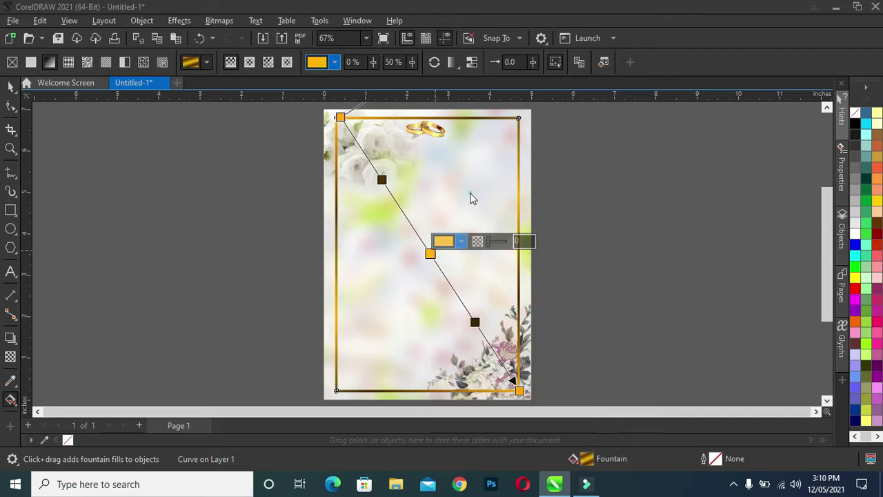
{"action": "left_click", "coordinate": [10, 86]}
{"action": "left_click", "coordinate": [69, 136]}
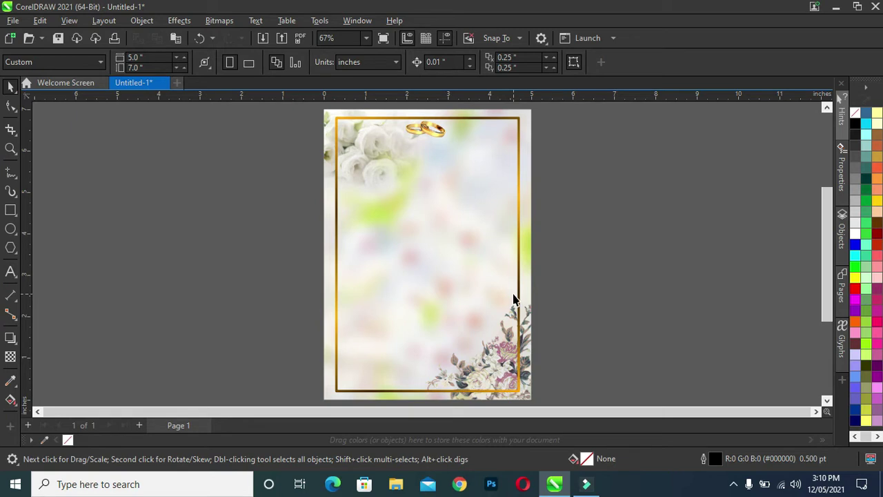
Draw a cutting rectangle over the border's lower-right corner.
{"action": "scroll", "coordinate": [449, 221], "scroll_direction": "up", "scroll_amount": 1}
{"action": "scroll", "coordinate": [446, 211], "scroll_direction": "down", "scroll_amount": 1}
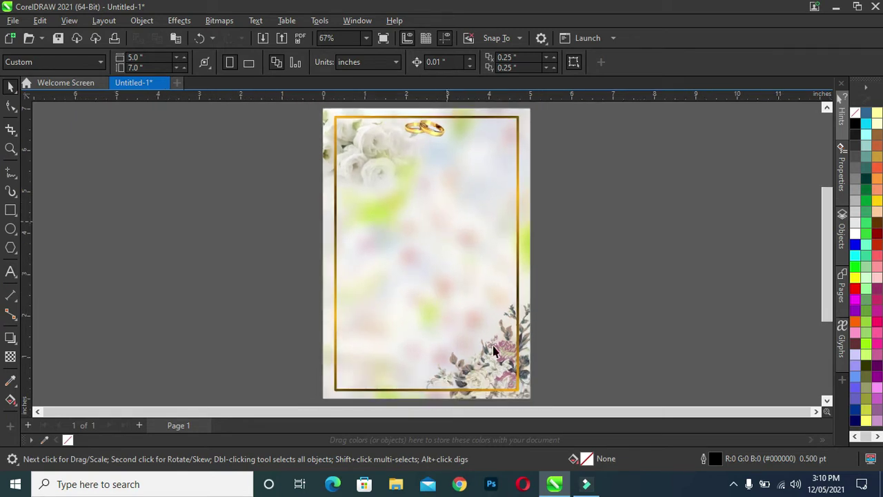
{"action": "scroll", "coordinate": [497, 390], "scroll_direction": "up", "scroll_amount": 1}
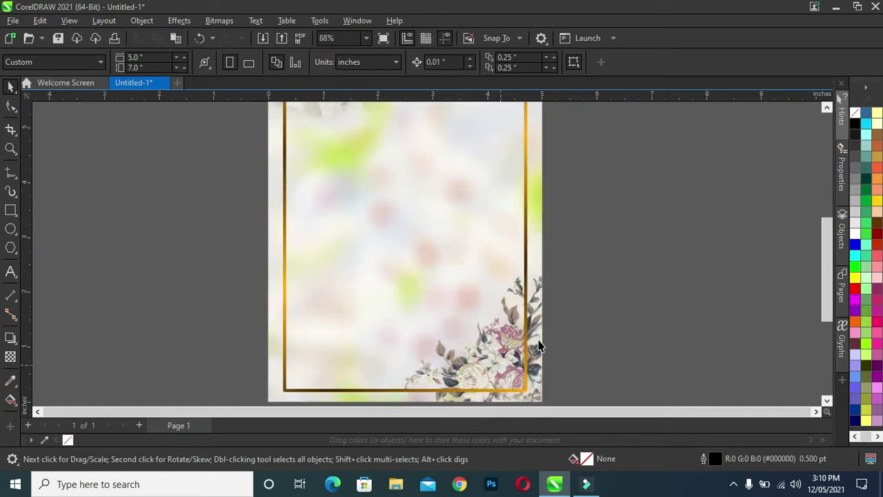
{"action": "scroll", "coordinate": [614, 324], "scroll_direction": "up", "scroll_amount": 1}
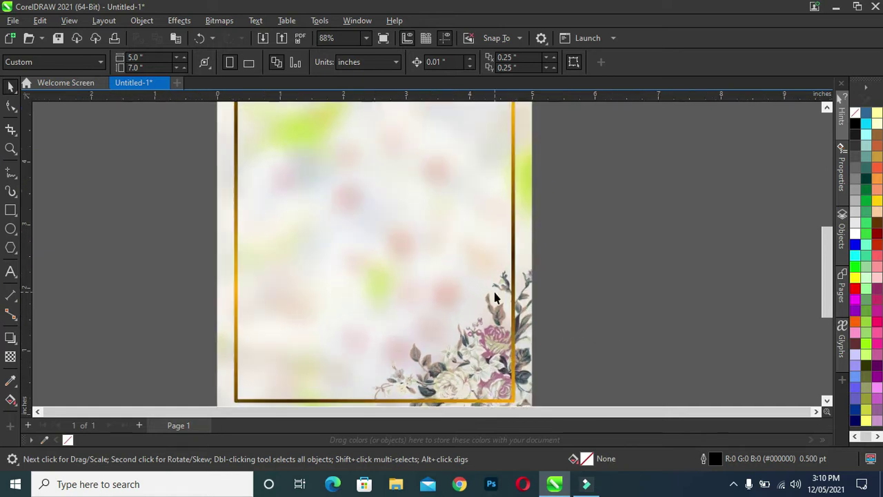
{"action": "left_click", "coordinate": [11, 211]}
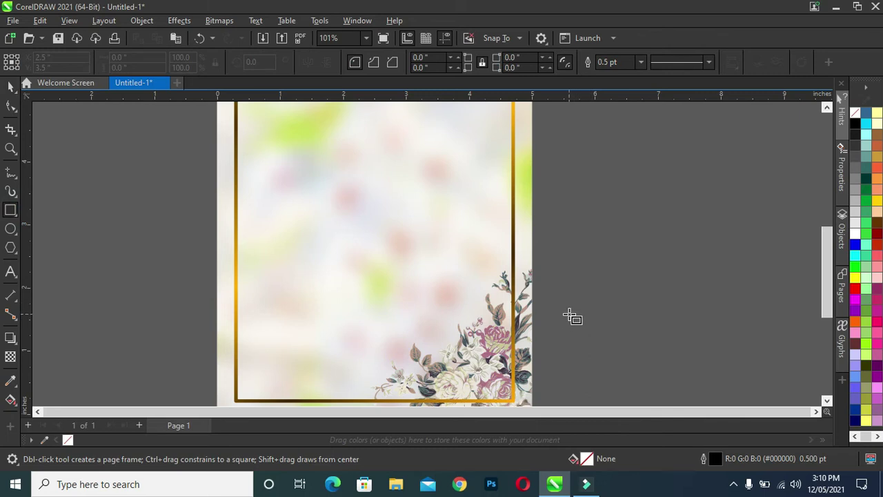
{"action": "left_click_drag", "start_coordinate": [564, 296], "coordinate": [410, 396]}
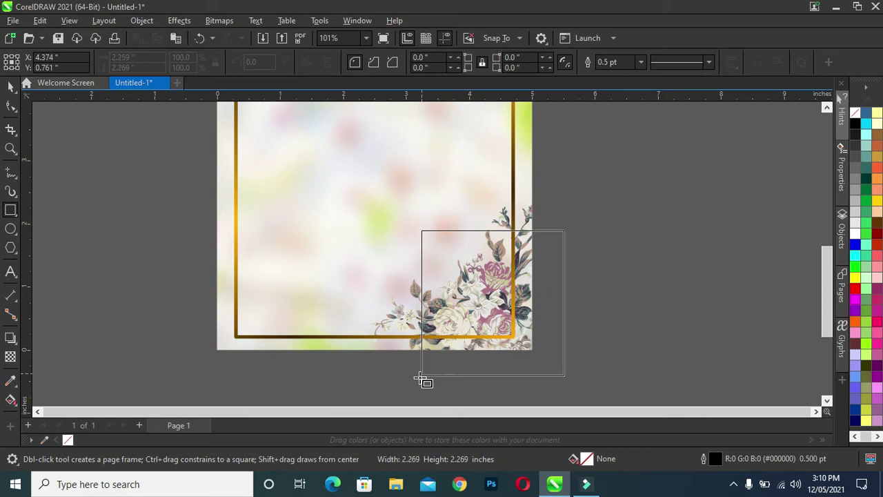
{"action": "left_click_drag", "start_coordinate": [410, 396], "coordinate": [414, 382]}
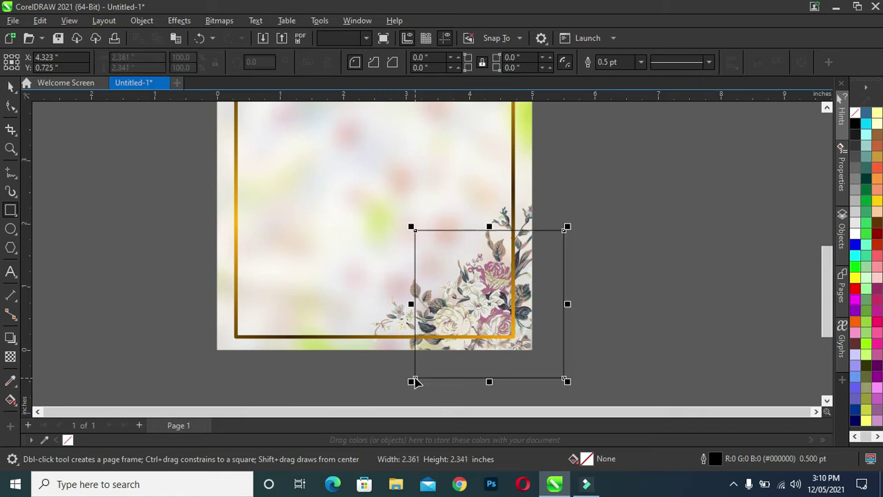
Trim the gold border with the rectangle, then delete the rectangle.
{"action": "left_click", "coordinate": [9, 87]}
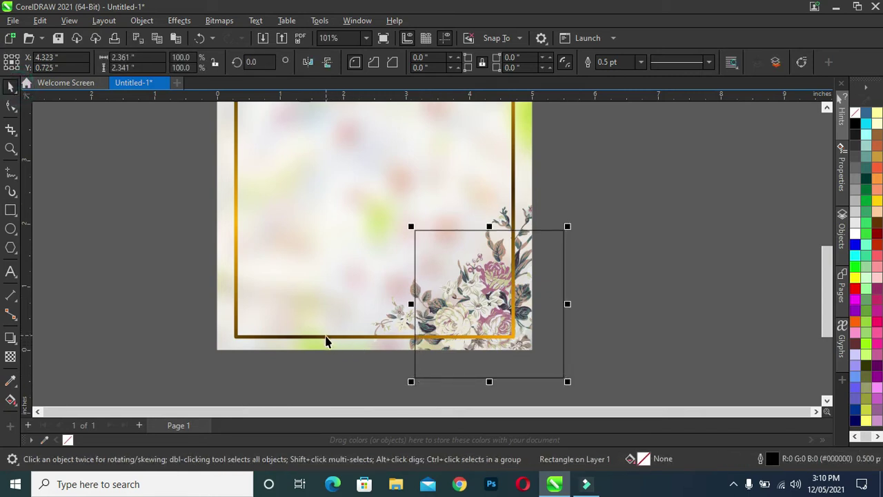
{"action": "left_click", "coordinate": [326, 338], "text": "shift"}
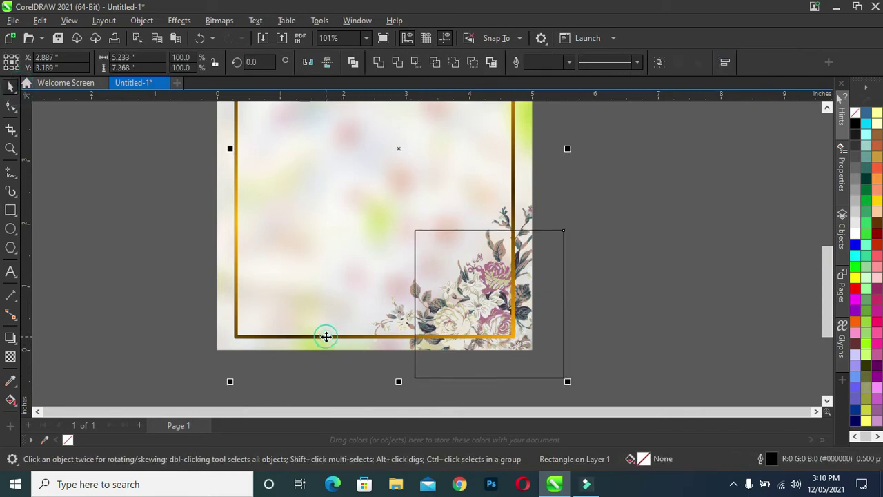
{"action": "left_click", "coordinate": [397, 63]}
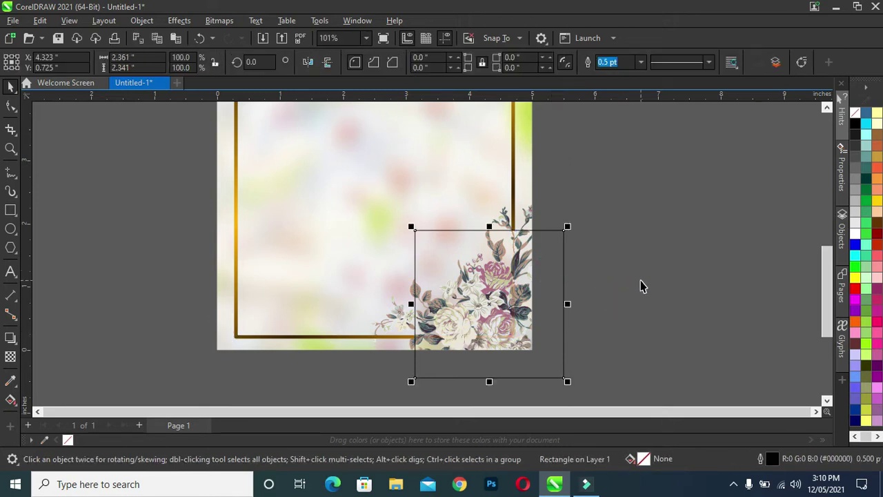
{"action": "key", "text": "Delete"}
Drag the border's right-side end node down toward the flowers with the Shape tool.
{"action": "left_click", "coordinate": [513, 223]}
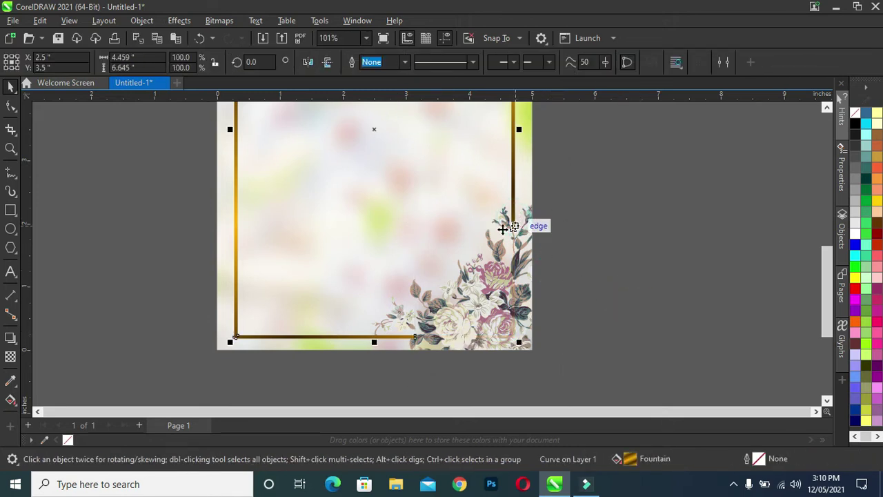
{"action": "left_click", "coordinate": [11, 106]}
{"action": "mouse_move", "coordinate": [614, 215]}
{"action": "left_mouse_down"}
{"action": "mouse_move", "coordinate": [507, 249]}
{"action": "mouse_move", "coordinate": [515, 278]}
{"action": "left_mouse_up"}
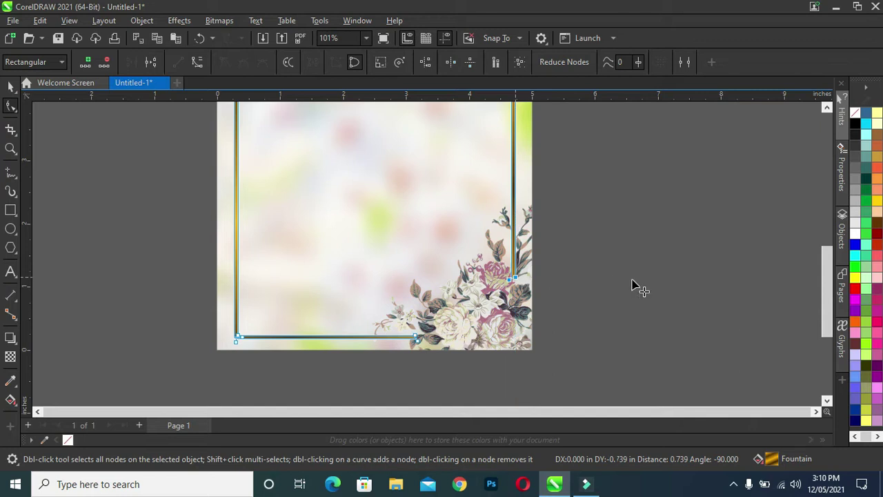
{"action": "left_click", "coordinate": [11, 86]}
{"action": "left_click", "coordinate": [94, 182]}
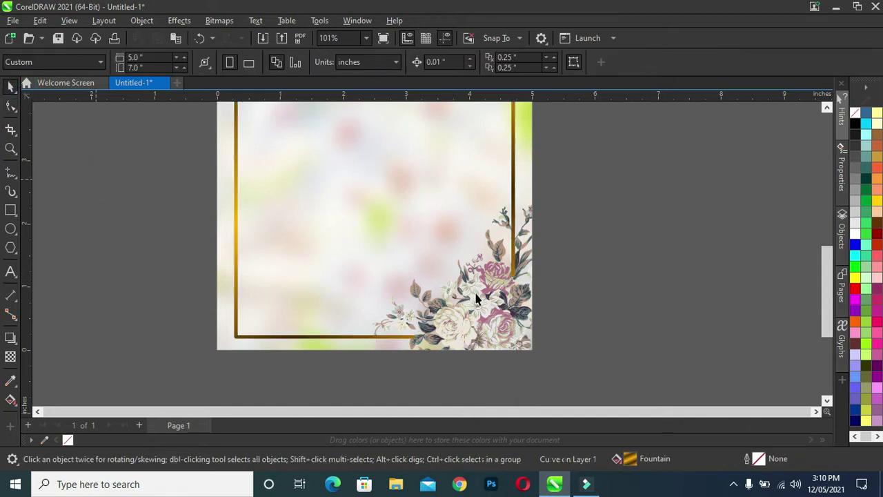
{"action": "scroll", "coordinate": [826, 310], "scroll_direction": "up", "scroll_amount": 3}
{"action": "scroll", "coordinate": [556, 315], "scroll_direction": "down", "scroll_amount": 2}
PowerClip the gold border frame inside the floral background image.
{"action": "left_click", "coordinate": [509, 310]}
{"action": "scroll", "coordinate": [253, 138], "scroll_direction": "up", "scroll_amount": 1}
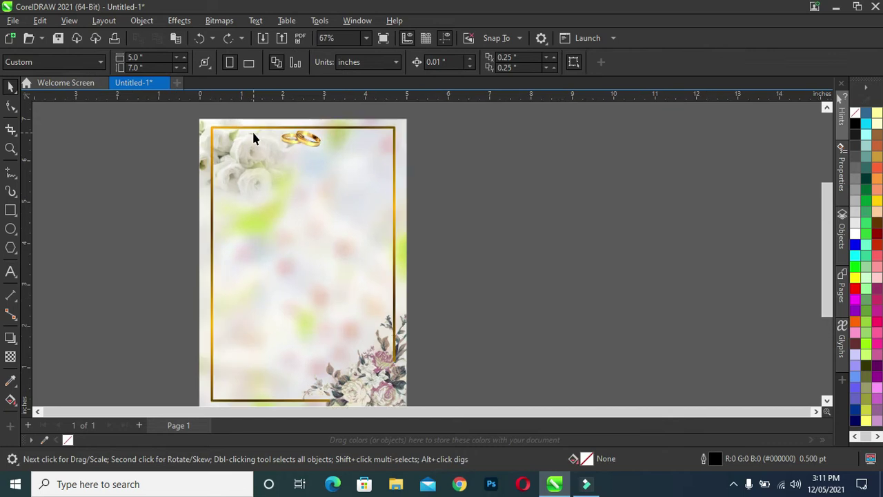
{"action": "left_click", "coordinate": [259, 127]}
{"action": "right_click", "coordinate": [260, 127]}
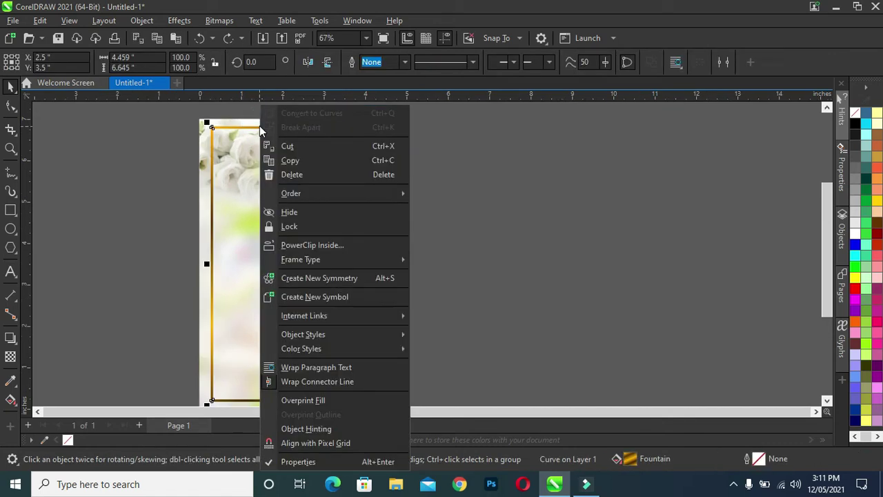
{"action": "left_click", "coordinate": [314, 245]}
{"action": "left_click", "coordinate": [320, 264]}
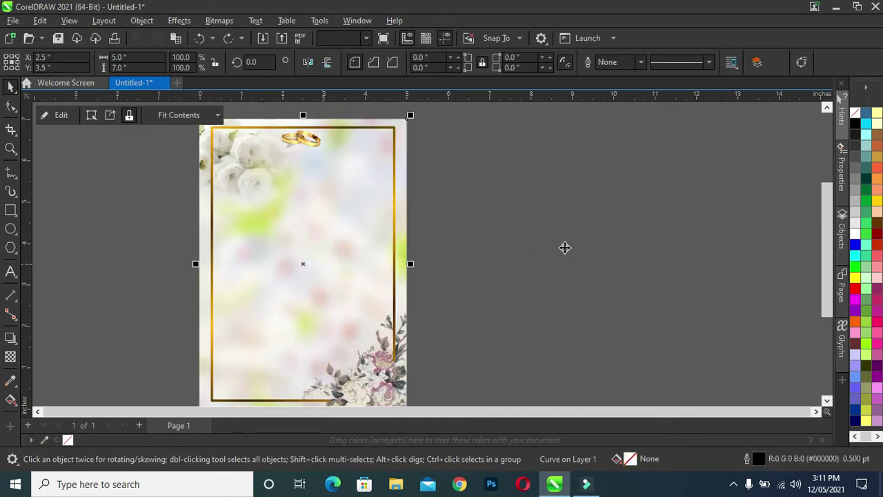
Edit the PowerClip contents to check the gold frame, then finish editing.
{"action": "left_click", "coordinate": [42, 118]}
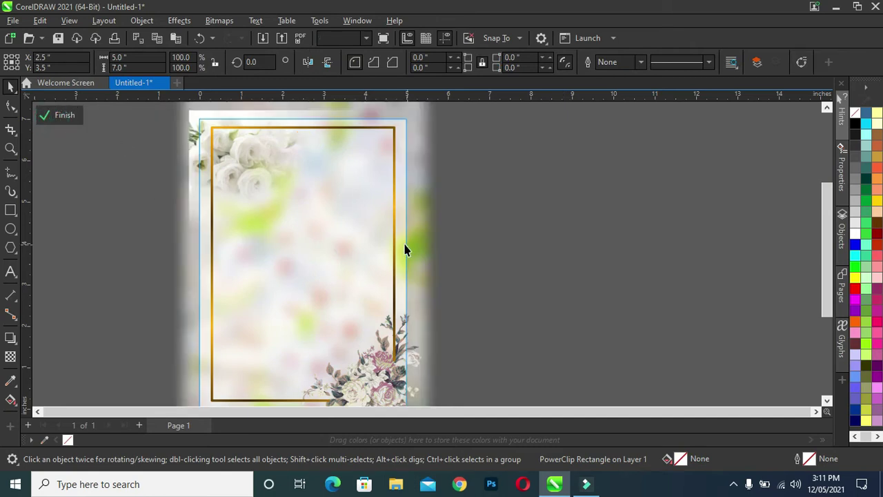
{"action": "left_click", "coordinate": [396, 269]}
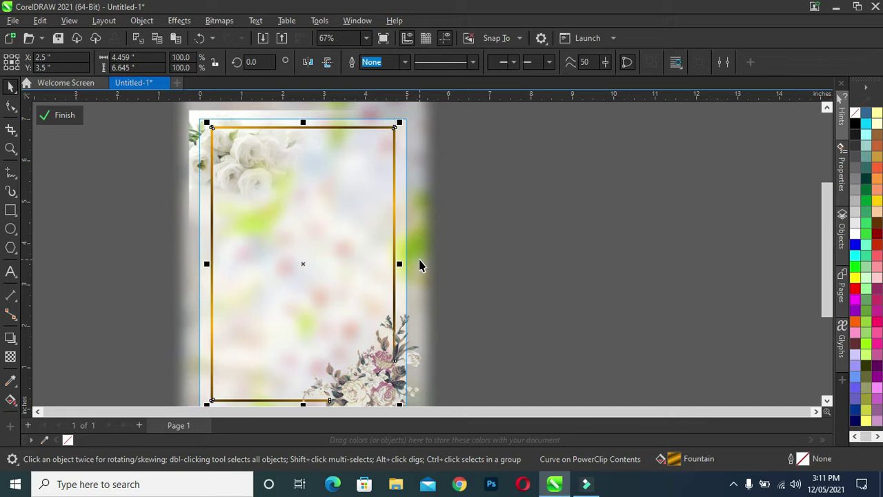
{"action": "left_click", "coordinate": [506, 262]}
{"action": "scroll", "coordinate": [422, 255], "scroll_direction": "down", "scroll_amount": 1}
{"action": "scroll", "coordinate": [301, 299], "scroll_direction": "up", "scroll_amount": 1}
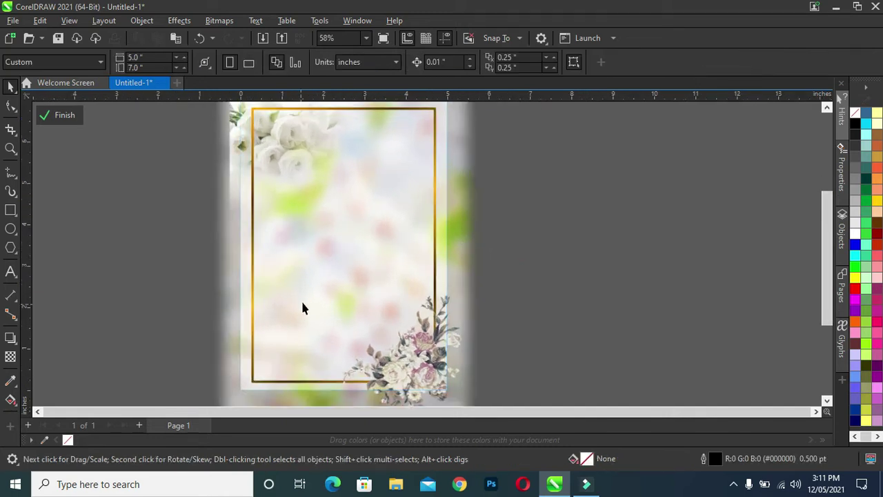
{"action": "scroll", "coordinate": [329, 278], "scroll_direction": "down", "scroll_amount": 1}
{"action": "left_click", "coordinate": [58, 118]}
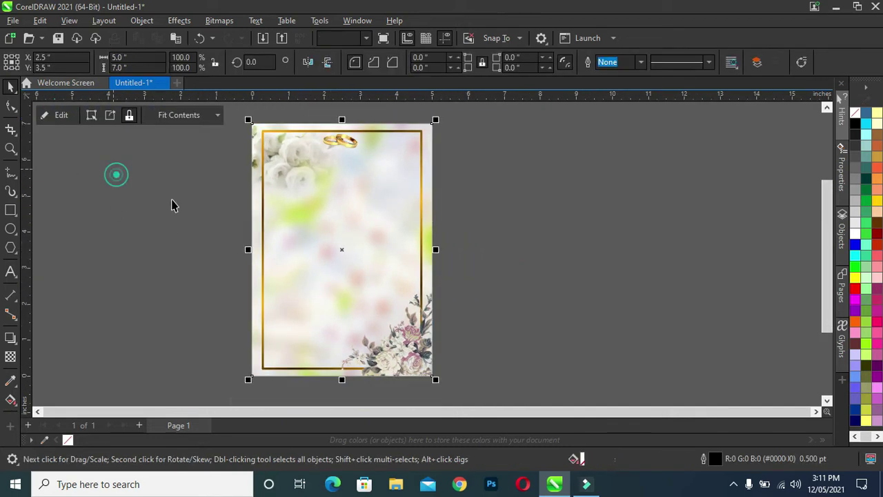
{"action": "left_click", "coordinate": [173, 203]}
{"action": "scroll", "coordinate": [360, 211], "scroll_direction": "up", "scroll_amount": 1}
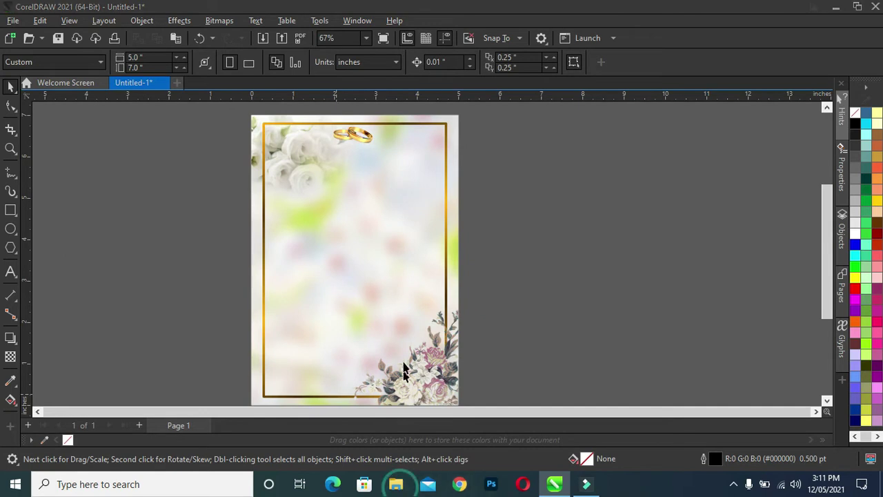
Open the TEXT file from the ogdggjie folder in Notepad and select the 'Special Invitation' line.
{"action": "key", "text": "super+e"}
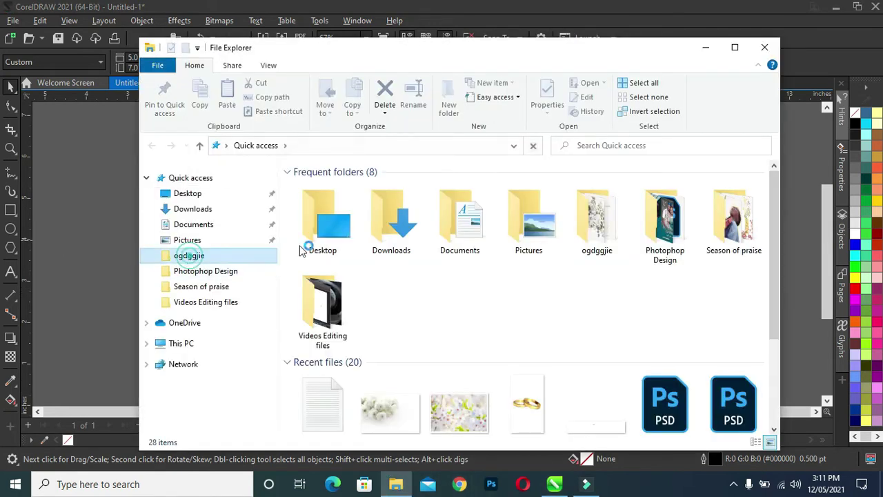
{"action": "left_click", "coordinate": [188, 256]}
{"action": "double_click", "coordinate": [522, 212]}
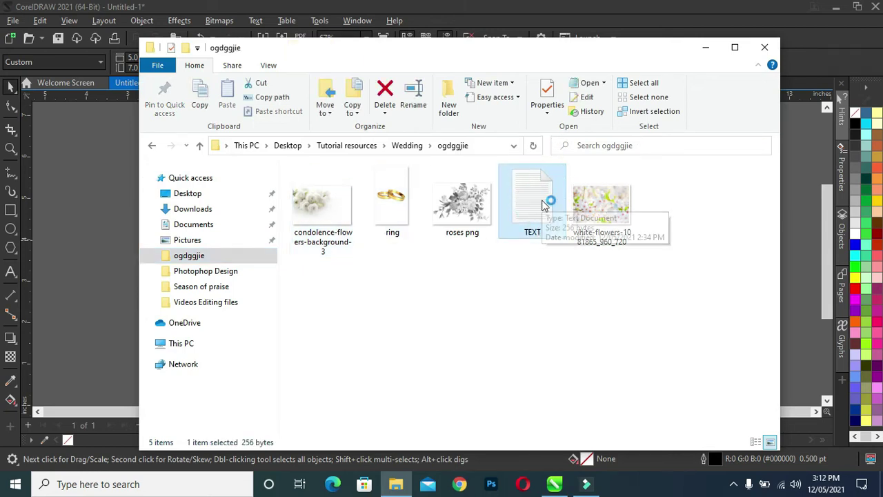
{"action": "left_click", "coordinate": [396, 483]}
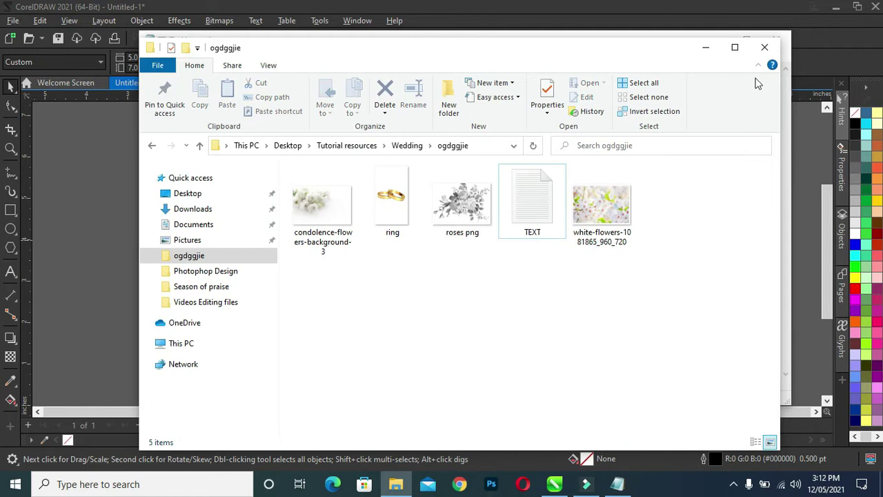
{"action": "left_click", "coordinate": [767, 43]}
{"action": "left_click", "coordinate": [718, 39]}
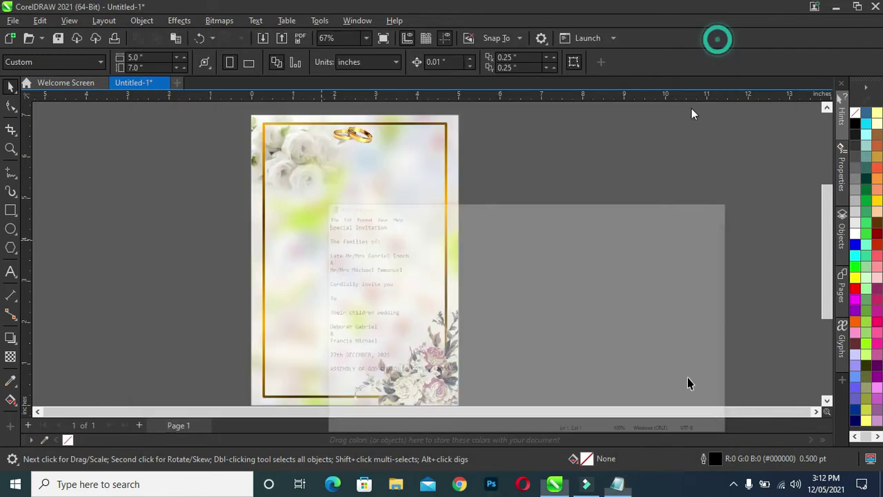
{"action": "left_click", "coordinate": [618, 484]}
{"action": "left_click_drag", "start_coordinate": [236, 70], "coordinate": [126, 78]}
{"action": "key", "text": "ctrl+c"}
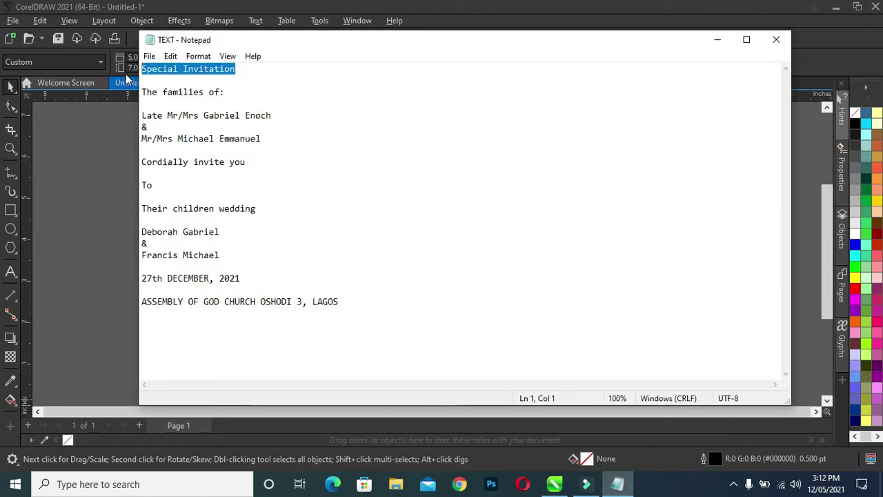
Paste 'Special Invitation' as a text object beside the page.
{"action": "left_click", "coordinate": [717, 40]}
{"action": "left_click", "coordinate": [11, 272]}
{"action": "left_click", "coordinate": [116, 229]}
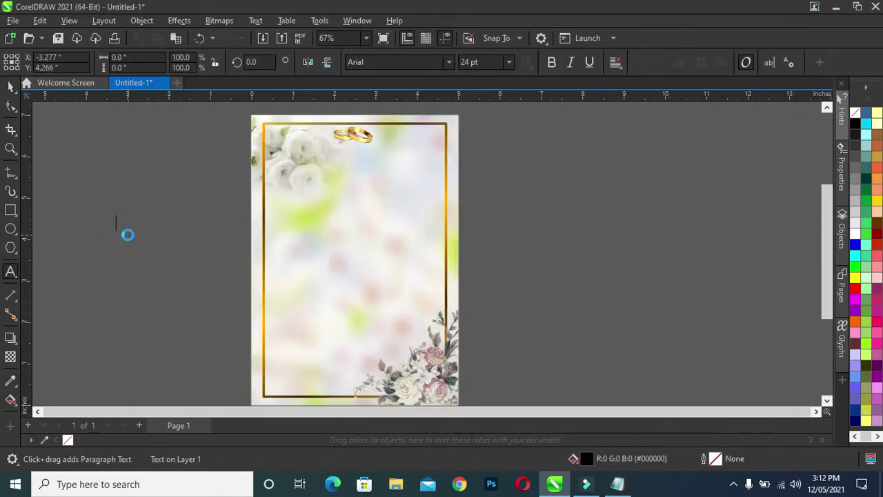
{"action": "key", "text": "ctrl+v"}
Style the title in ILS Script, dark teal, and move it under the gold rings.
{"action": "left_click", "coordinate": [10, 84]}
{"action": "left_click", "coordinate": [450, 61]}
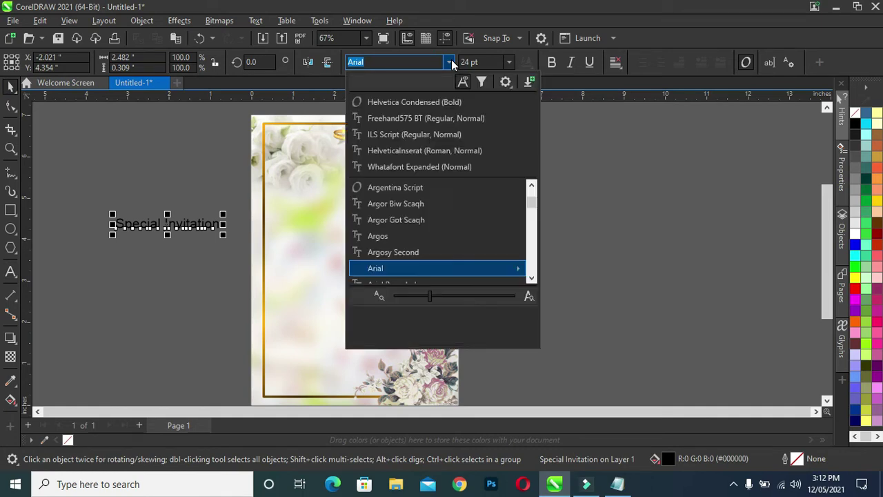
{"action": "left_click", "coordinate": [414, 134]}
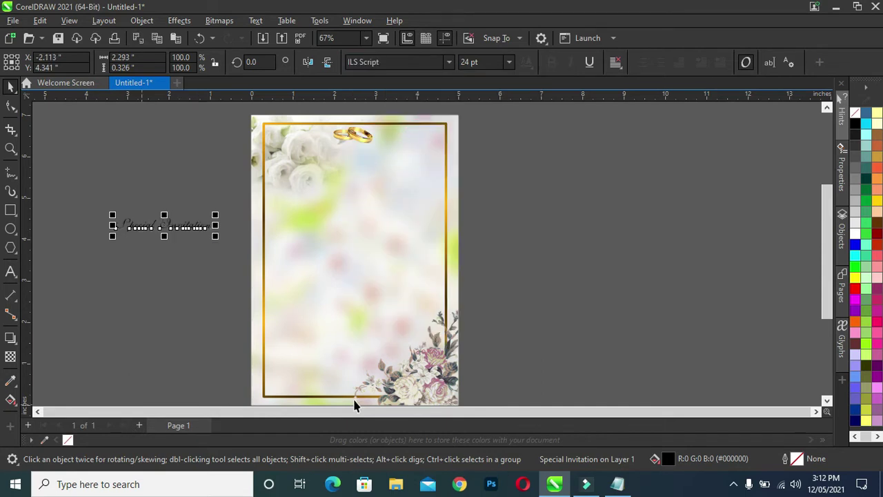
{"action": "left_click", "coordinate": [866, 179]}
{"action": "left_click_drag", "start_coordinate": [186, 227], "coordinate": [381, 160]}
Select the title with the rings and background to check its centring beneath the rings.
{"action": "left_click_drag", "start_coordinate": [238, 104], "coordinate": [404, 181]}
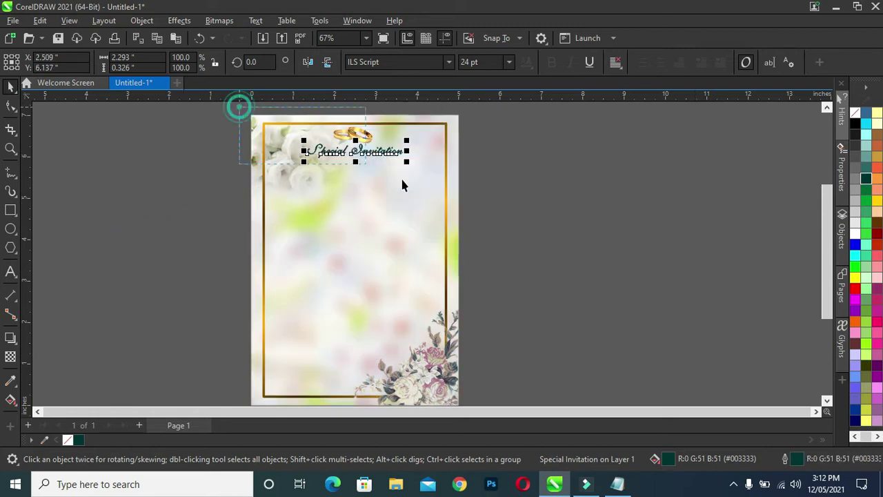
{"action": "left_click", "coordinate": [413, 214], "text": "shift"}
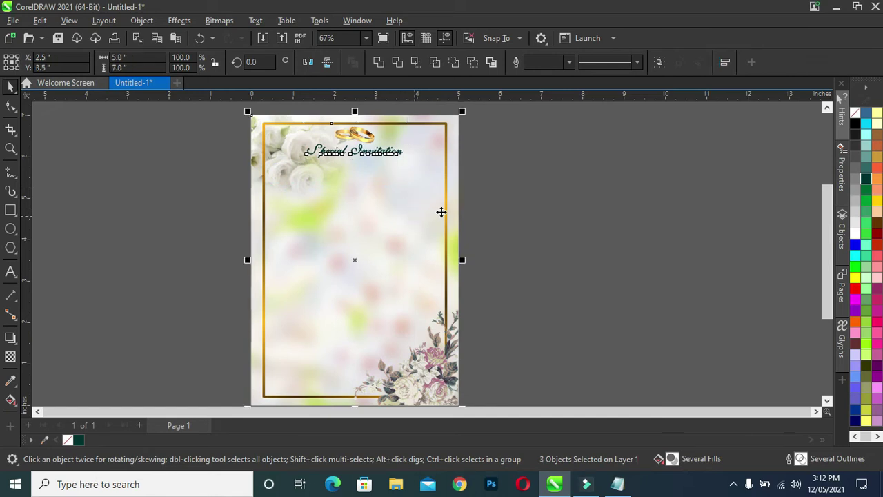
{"action": "left_click", "coordinate": [539, 233]}
{"action": "scroll", "coordinate": [327, 122], "scroll_direction": "up", "scroll_amount": 1}
{"action": "left_click", "coordinate": [366, 168]}
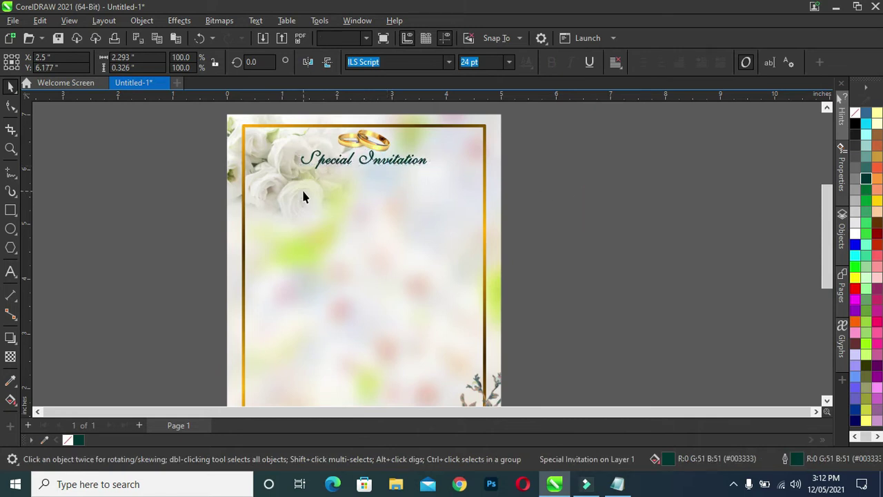
{"action": "key", "text": "Escape"}
{"action": "scroll", "coordinate": [376, 162], "scroll_direction": "down", "scroll_amount": 1}
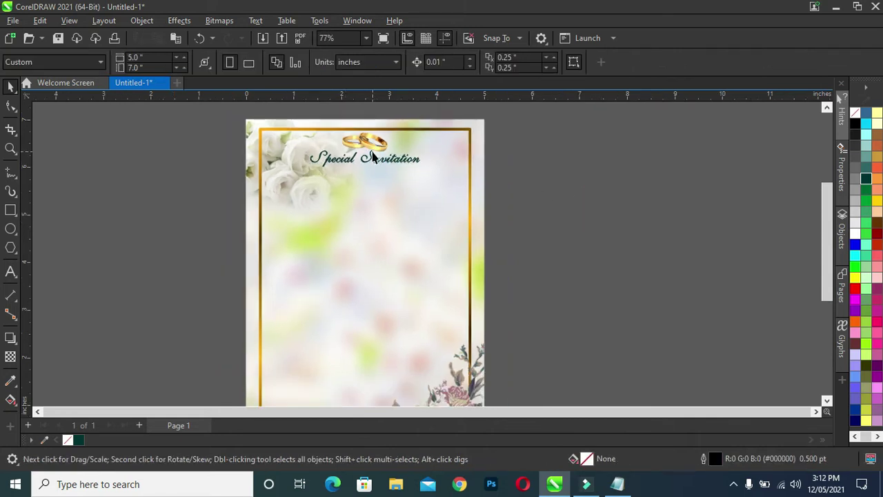
Draw a thin rectangle bar under the 'Special Invitation' title.
{"action": "left_click", "coordinate": [10, 209]}
{"action": "scroll", "coordinate": [308, 187], "scroll_direction": "up", "scroll_amount": 1}
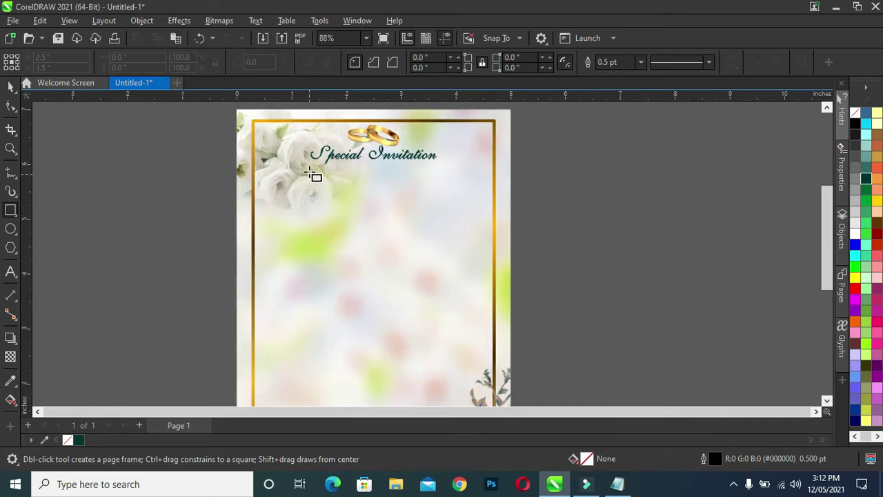
{"action": "left_click_drag", "start_coordinate": [315, 166], "coordinate": [440, 168]}
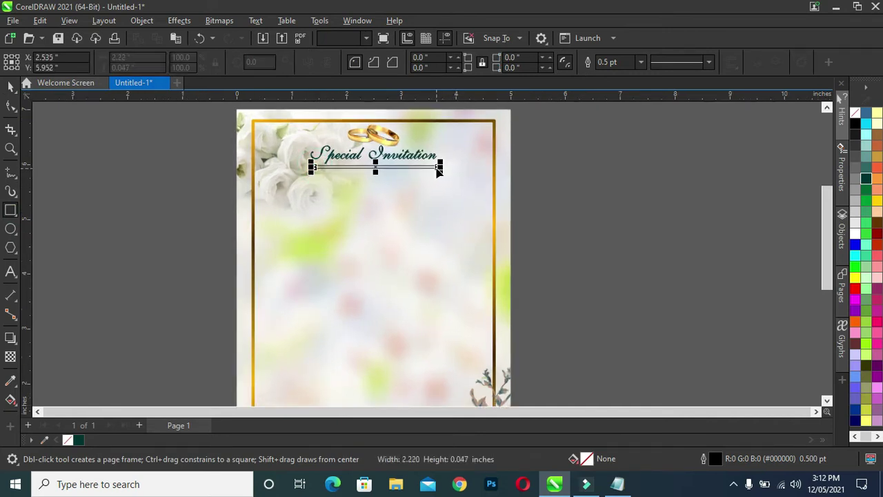
{"action": "left_click", "coordinate": [10, 86]}
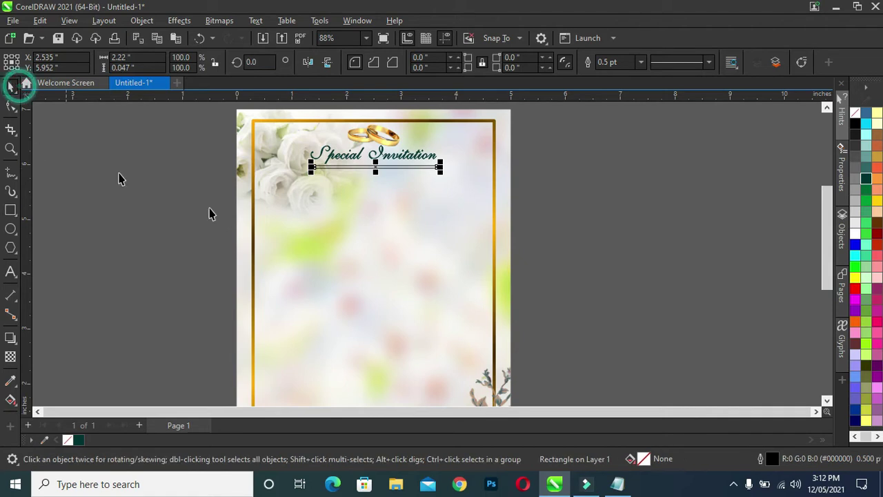
Fill the thin bar with gold sampled from the border and remove its outline.
{"action": "left_click", "coordinate": [10, 381]}
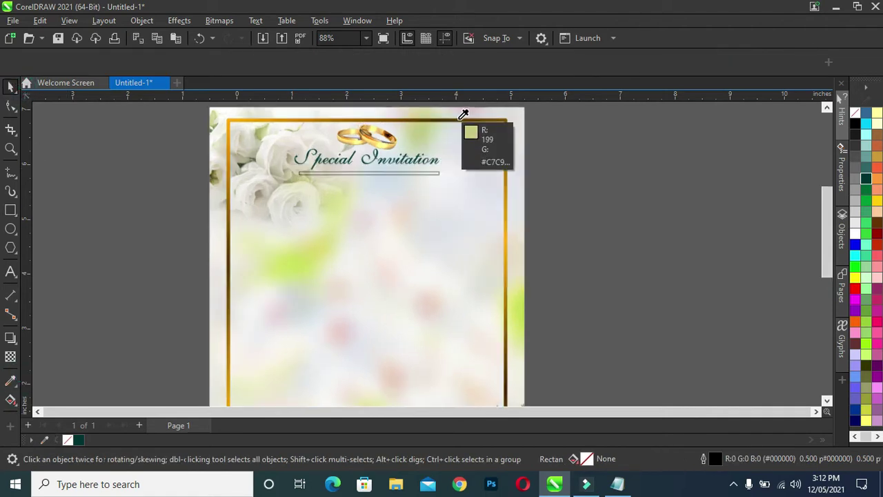
{"action": "left_click", "coordinate": [460, 119]}
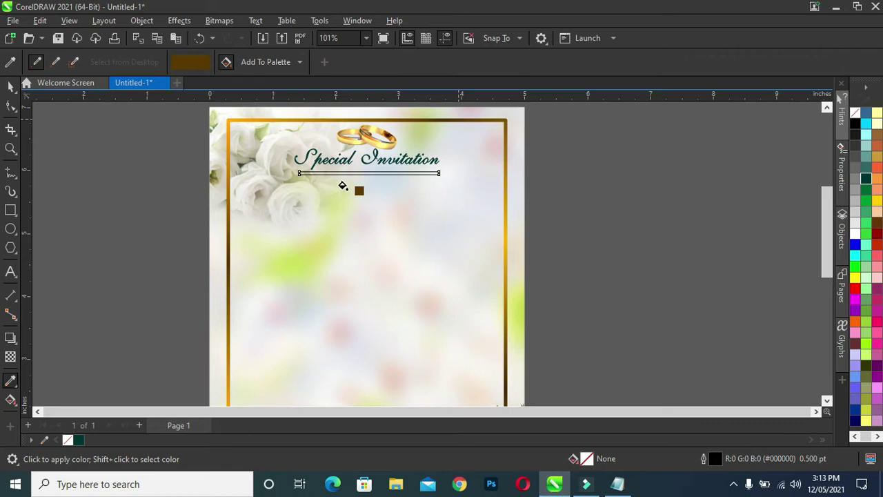
{"action": "scroll", "coordinate": [350, 185], "scroll_direction": "up", "scroll_amount": 2}
{"action": "scroll", "coordinate": [366, 187], "scroll_direction": "up", "scroll_amount": 1}
{"action": "scroll", "coordinate": [363, 181], "scroll_direction": "up", "scroll_amount": 1}
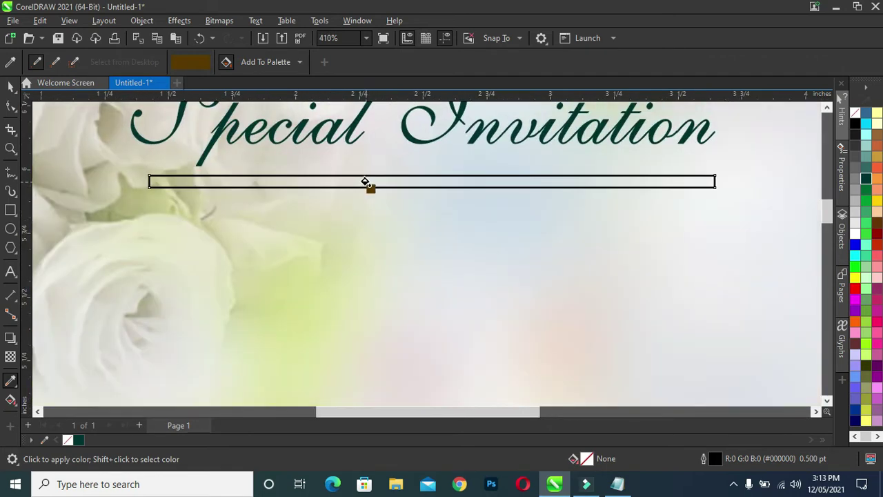
{"action": "left_click", "coordinate": [366, 181]}
{"action": "scroll", "coordinate": [331, 178], "scroll_direction": "down", "scroll_amount": 1}
{"action": "right_click", "coordinate": [67, 441]}
{"action": "left_click", "coordinate": [11, 86]}
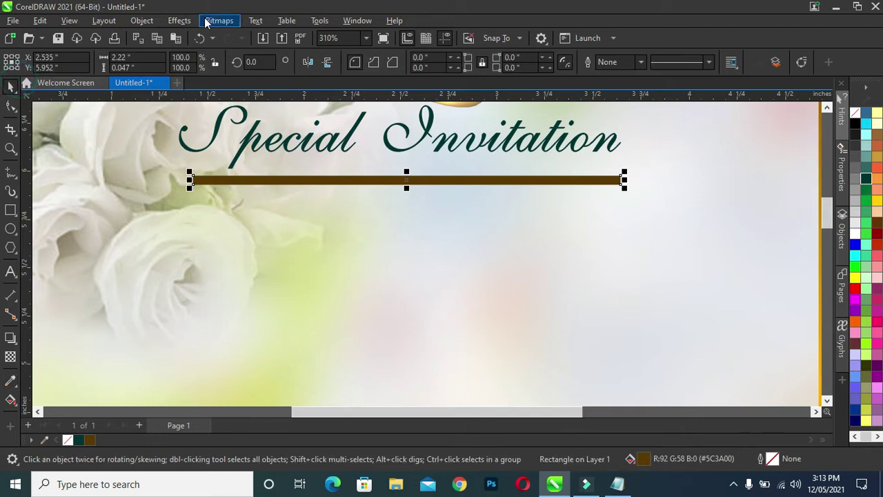
Apply a motion blur with 128 distance to the bar to taper its ends.
{"action": "left_click", "coordinate": [180, 20]}
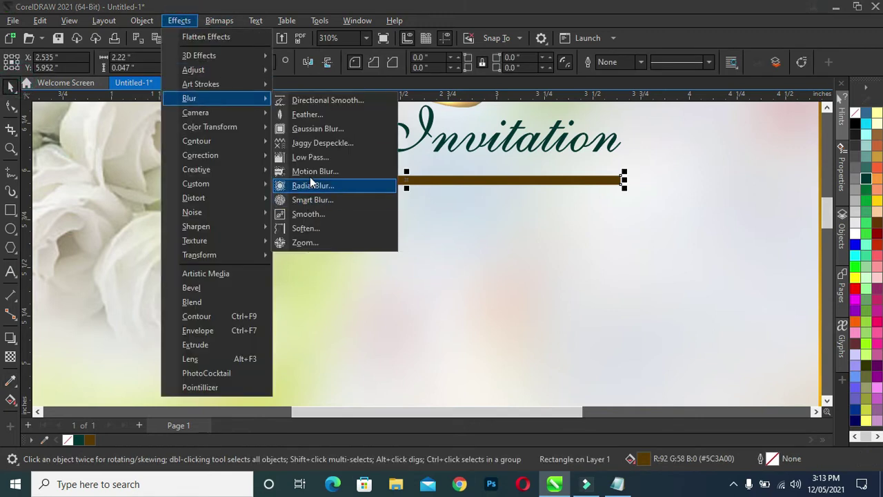
{"action": "left_click", "coordinate": [312, 171]}
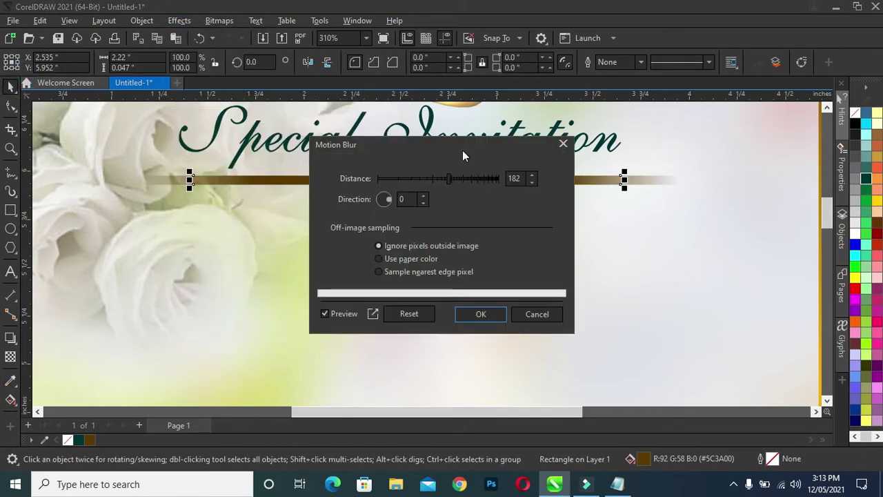
{"action": "mouse_move", "coordinate": [446, 181]}
{"action": "left_mouse_down"}
{"action": "mouse_move", "coordinate": [431, 181]}
{"action": "mouse_move", "coordinate": [439, 178]}
{"action": "left_mouse_up"}
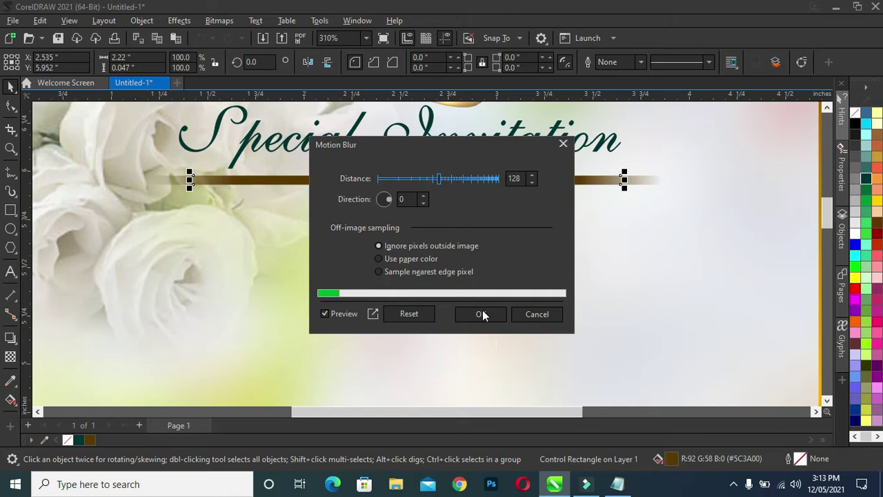
{"action": "left_click", "coordinate": [482, 314]}
{"action": "scroll", "coordinate": [538, 180], "scroll_direction": "down", "scroll_amount": 1}
{"action": "scroll", "coordinate": [531, 178], "scroll_direction": "down", "scroll_amount": 1}
{"action": "scroll", "coordinate": [525, 177], "scroll_direction": "down", "scroll_amount": 1}
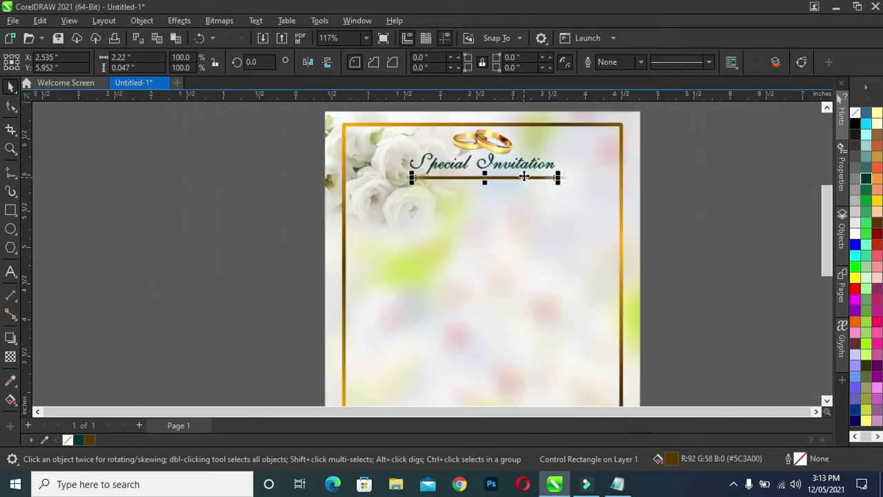
{"action": "scroll", "coordinate": [525, 177], "scroll_direction": "down", "scroll_amount": 1}
{"action": "left_click", "coordinate": [663, 223]}
{"action": "scroll", "coordinate": [506, 183], "scroll_direction": "down", "scroll_amount": 1}
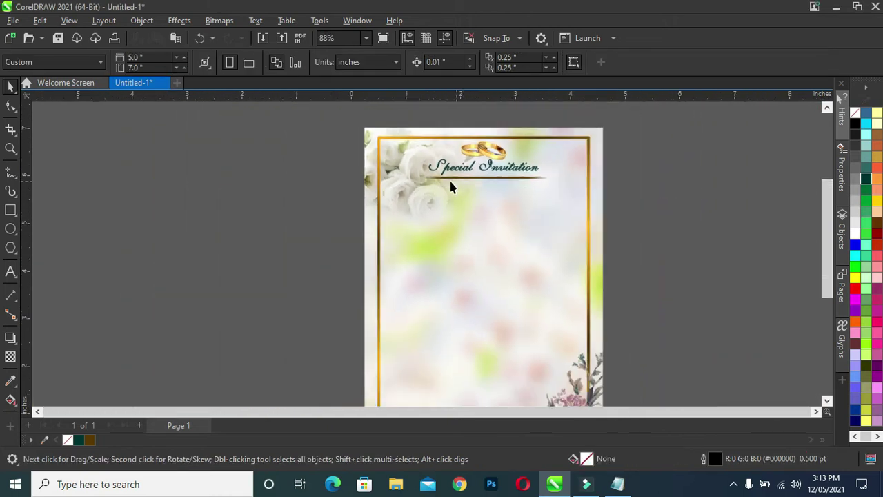
Copy 'The families of:' from Notepad and paste it as text beside the page.
{"action": "left_click", "coordinate": [618, 484]}
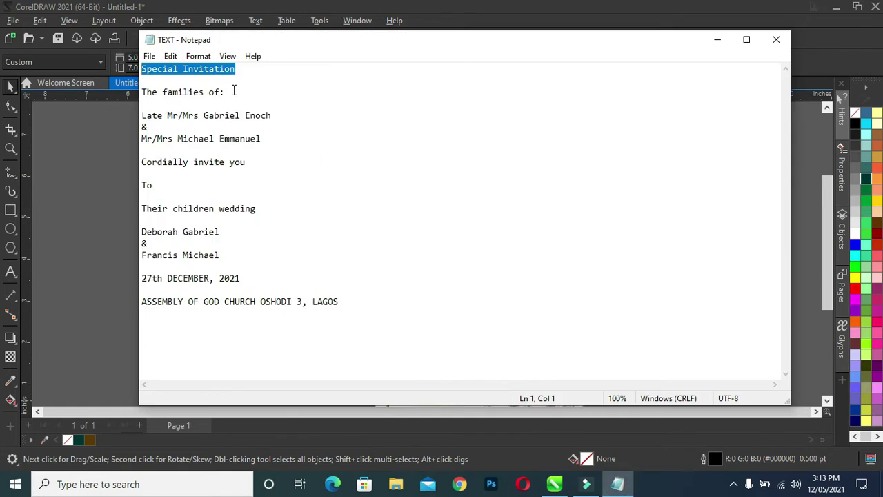
{"action": "left_click_drag", "start_coordinate": [234, 92], "coordinate": [141, 92]}
{"action": "key", "text": "ctrl+c"}
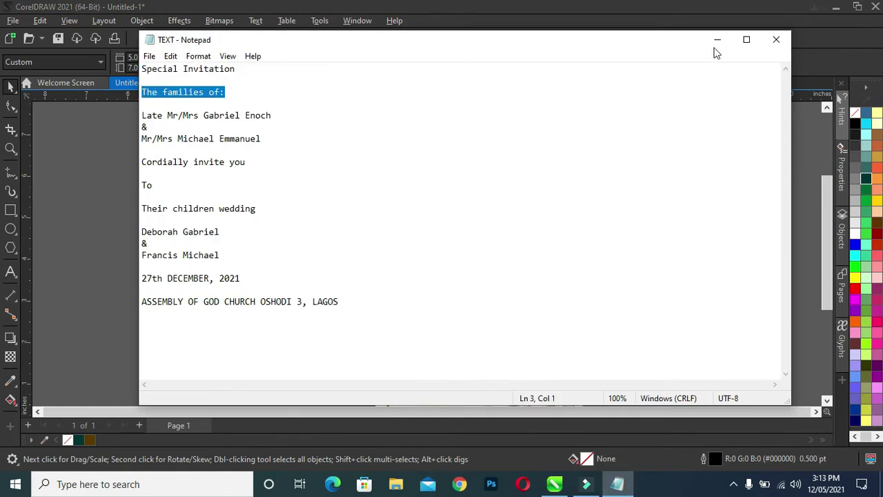
{"action": "left_click", "coordinate": [717, 41]}
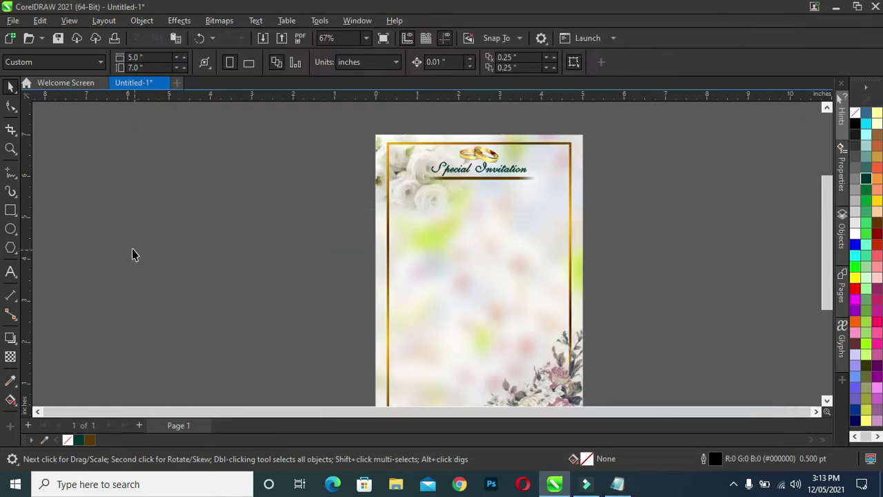
{"action": "left_click", "coordinate": [10, 271]}
{"action": "left_click", "coordinate": [212, 228]}
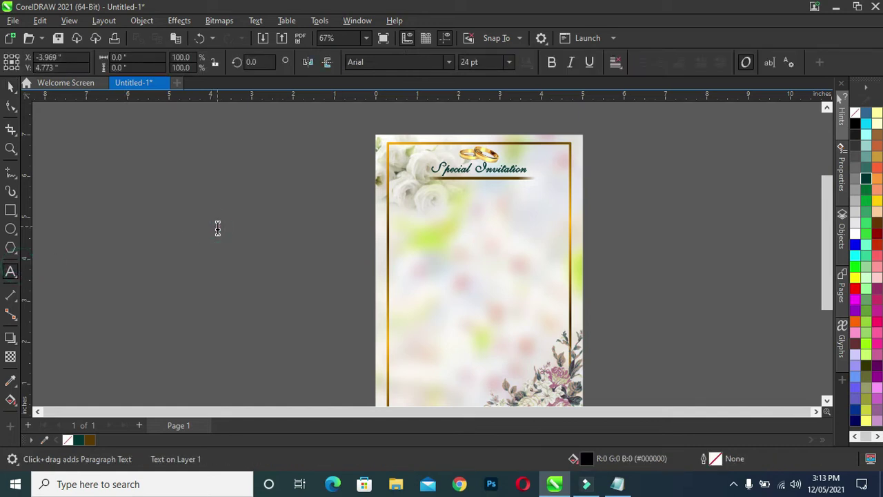
{"action": "key", "text": "ctrl+v"}
Set the line to Freehand575 BT and centre it below the divider.
{"action": "left_click", "coordinate": [449, 62]}
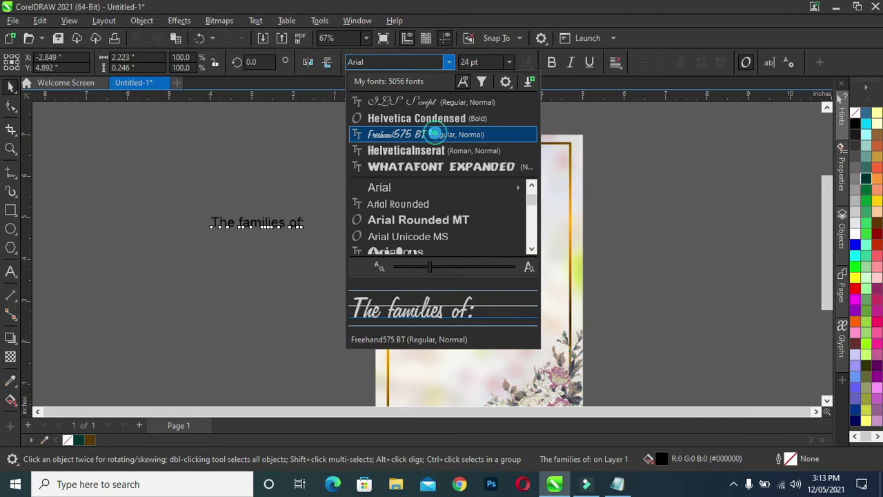
{"action": "left_click", "coordinate": [383, 133]}
{"action": "mouse_move", "coordinate": [237, 223]}
{"action": "left_mouse_down"}
{"action": "mouse_move", "coordinate": [502, 215]}
{"action": "mouse_move", "coordinate": [530, 194]}
{"action": "left_mouse_up"}
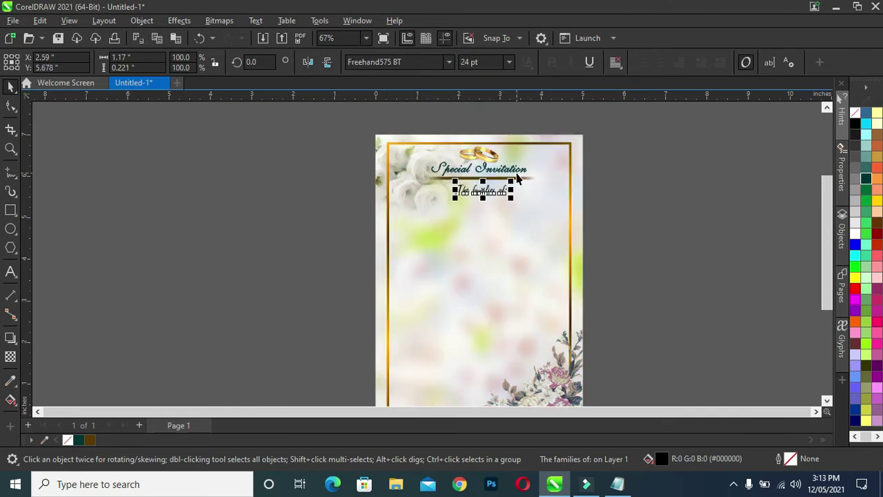
{"action": "left_click", "coordinate": [539, 226], "text": "shift"}
{"action": "left_click", "coordinate": [637, 217]}
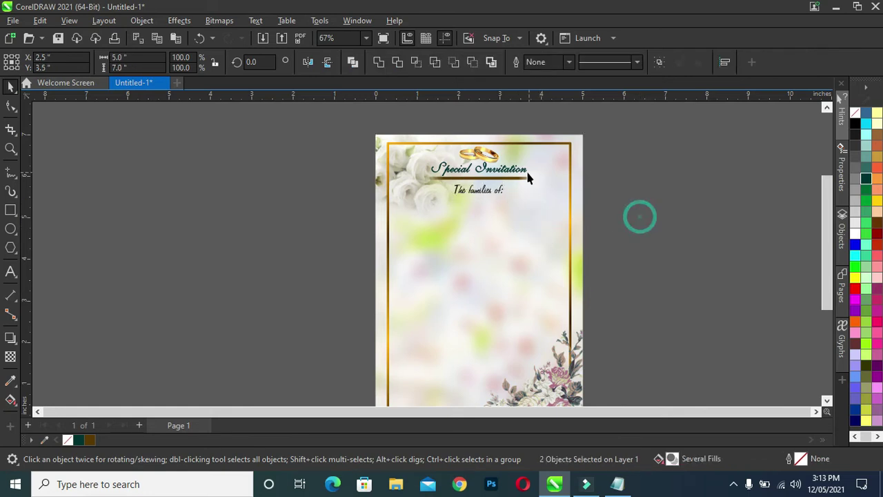
{"action": "left_click", "coordinate": [528, 177]}
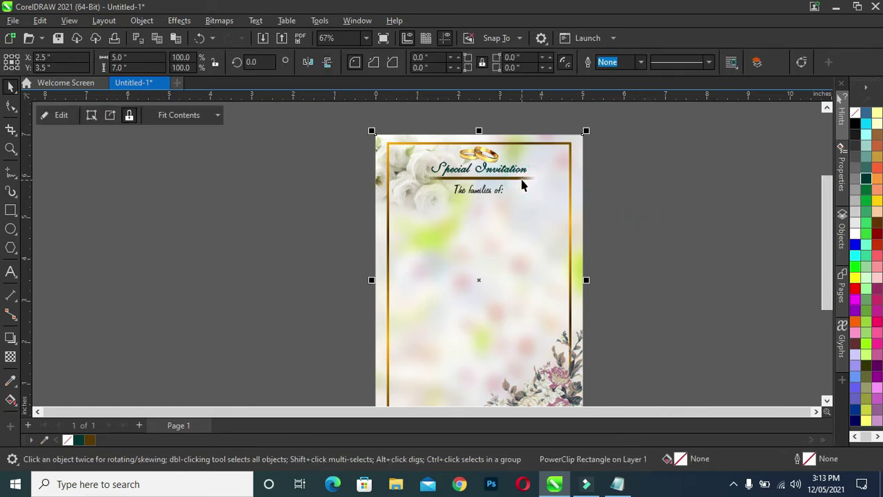
{"action": "left_click", "coordinate": [531, 253], "text": "shift"}
{"action": "left_click", "coordinate": [476, 190]}
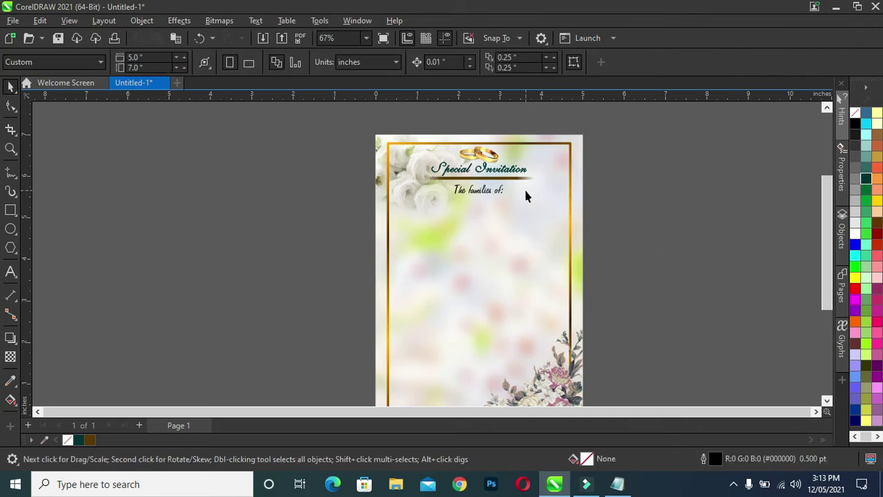
Enlarge 'The families of:' to about 28.5 pt.
{"action": "scroll", "coordinate": [479, 192], "scroll_direction": "up", "scroll_amount": 2}
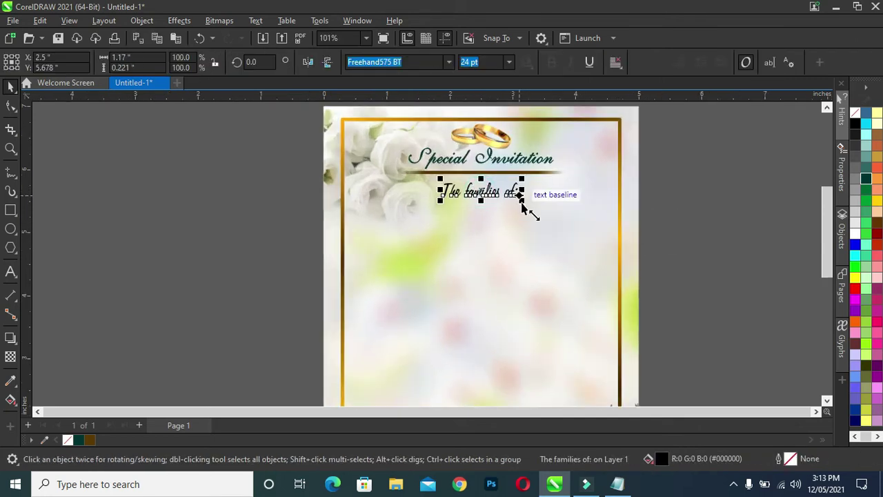
{"action": "left_click_drag", "start_coordinate": [523, 202], "coordinate": [530, 210]}
{"action": "left_click", "coordinate": [682, 211]}
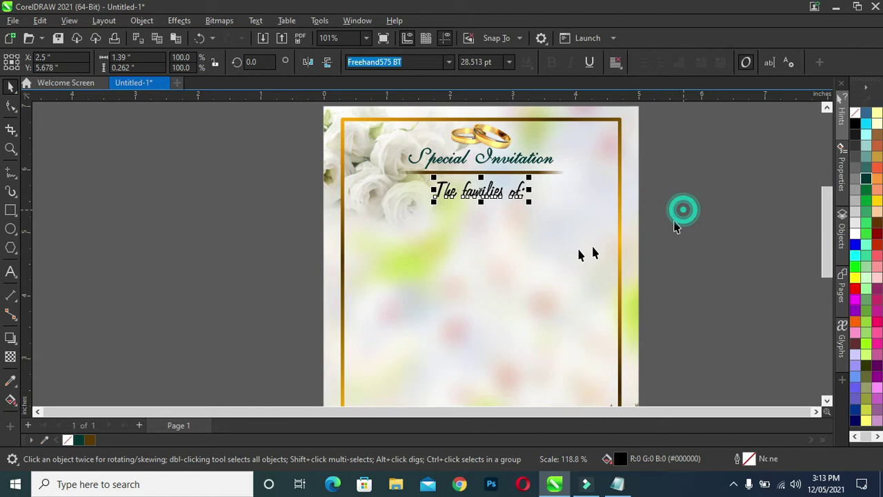
{"action": "left_click", "coordinate": [618, 484]}
Copy the first family's name from the wording, paste it as text and set it in Helvetica Condensed.
{"action": "left_click_drag", "start_coordinate": [273, 115], "coordinate": [142, 117]}
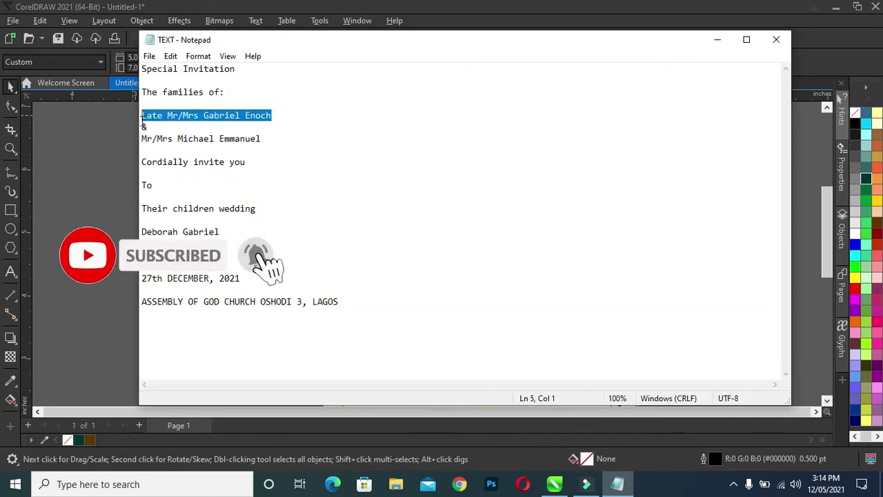
{"action": "left_click", "coordinate": [718, 40]}
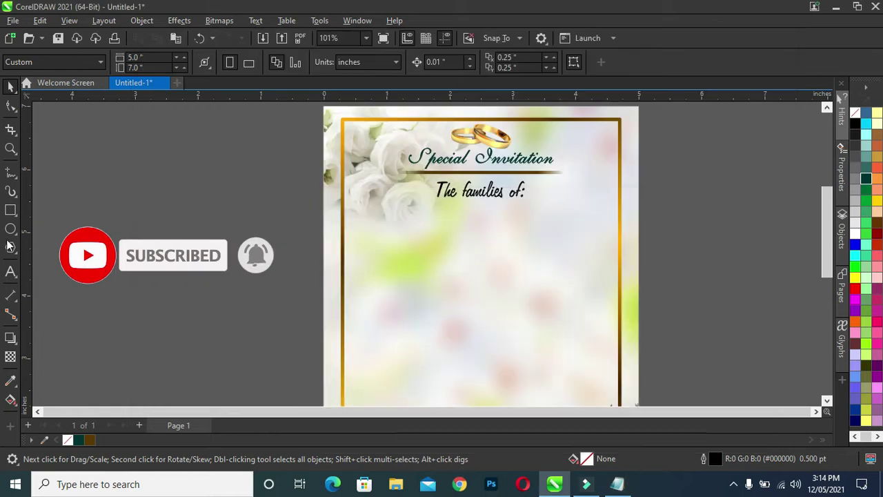
{"action": "left_click", "coordinate": [19, 269]}
{"action": "left_click", "coordinate": [158, 234]}
{"action": "key", "text": "ctrl+v"}
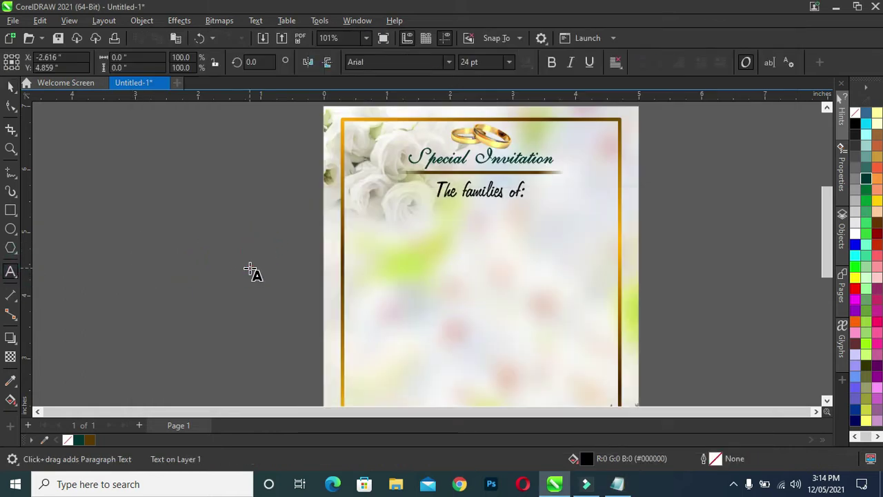
{"action": "left_click", "coordinate": [8, 89]}
{"action": "left_click", "coordinate": [393, 61]}
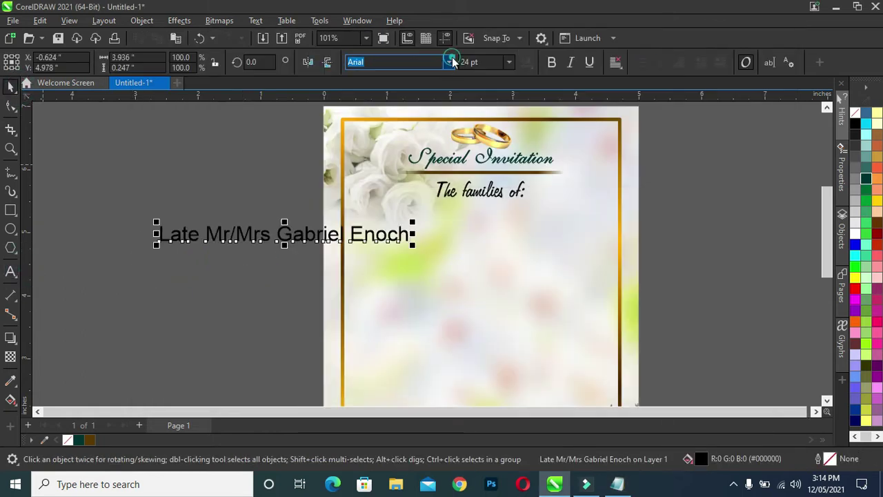
{"action": "left_click", "coordinate": [448, 61]}
{"action": "left_click", "coordinate": [439, 133]}
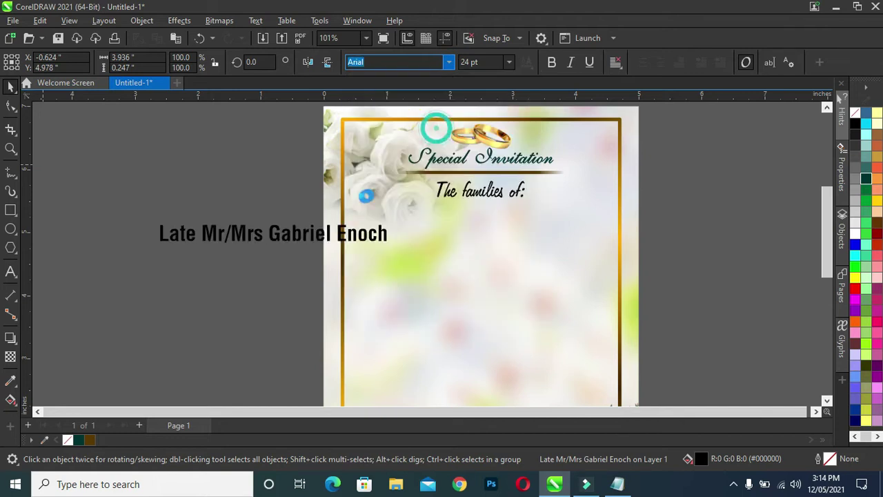
Move and shrink the name line under 'The families of:' and colour it the sampled brown.
{"action": "left_click_drag", "start_coordinate": [294, 236], "coordinate": [497, 219]}
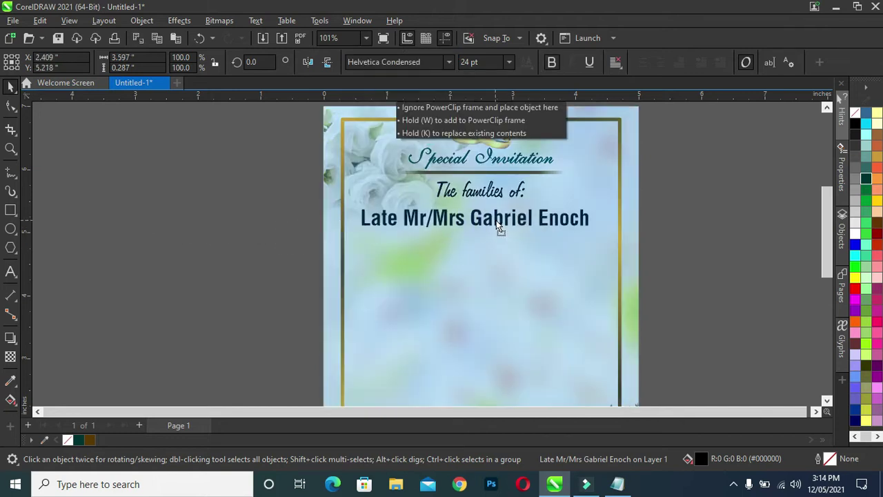
{"action": "left_click_drag", "start_coordinate": [598, 232], "coordinate": [566, 236]}
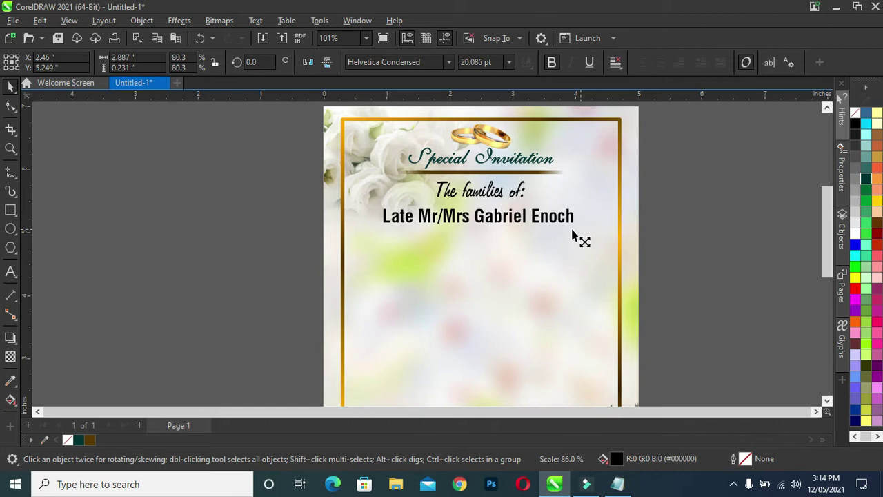
{"action": "left_click_drag", "start_coordinate": [514, 226], "coordinate": [512, 223]}
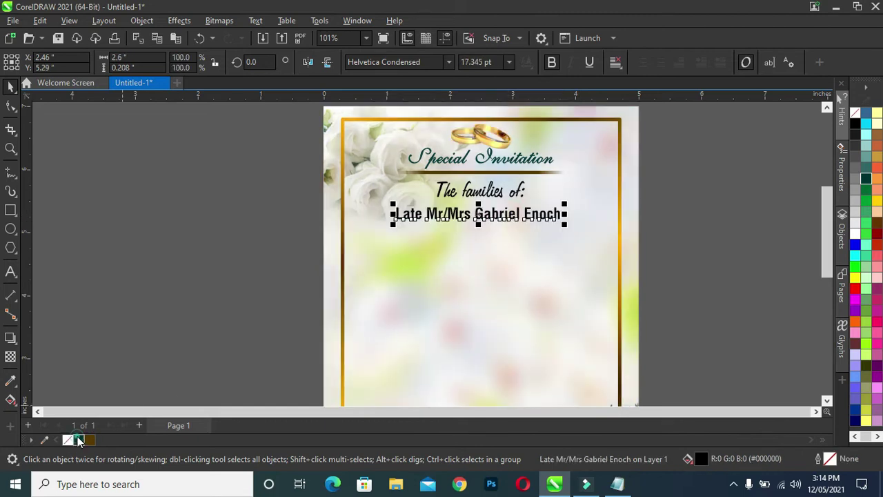
{"action": "left_click", "coordinate": [78, 440]}
{"action": "left_click", "coordinate": [155, 327]}
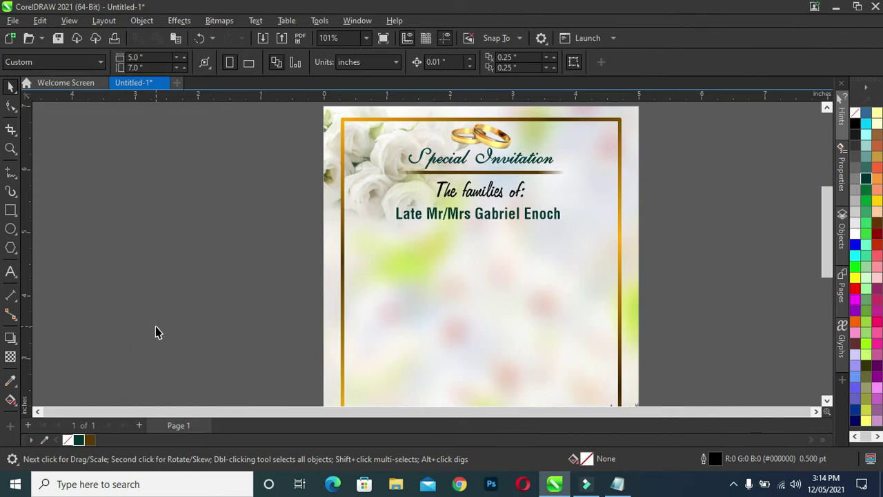
{"action": "left_click", "coordinate": [11, 384]}
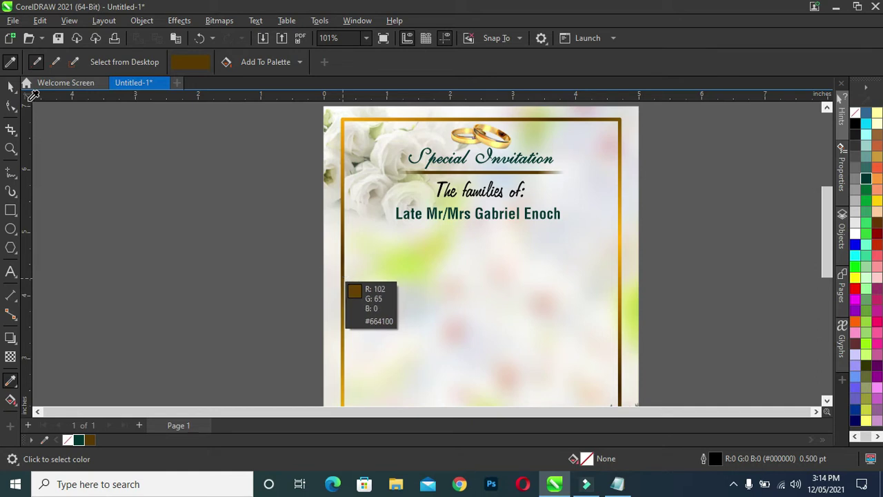
{"action": "left_click", "coordinate": [10, 86]}
{"action": "left_click", "coordinate": [449, 207]}
{"action": "left_click", "coordinate": [90, 440]}
{"action": "left_click", "coordinate": [503, 242]}
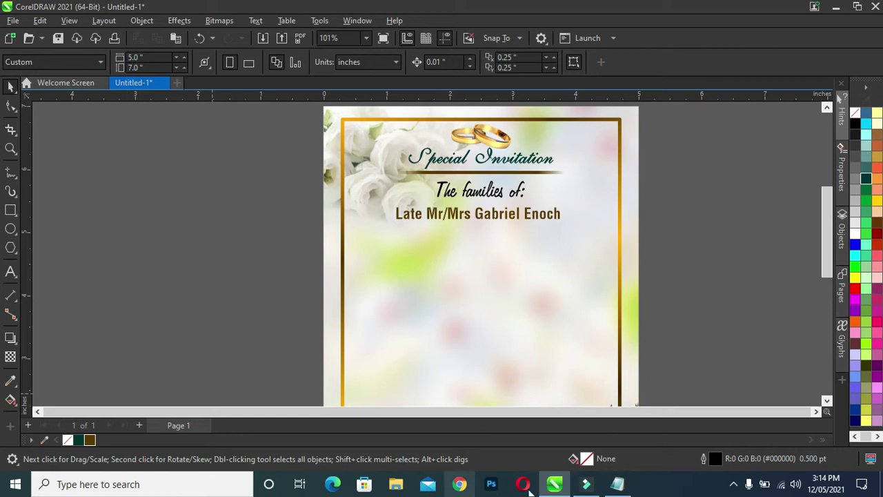
{"action": "left_click", "coordinate": [618, 484]}
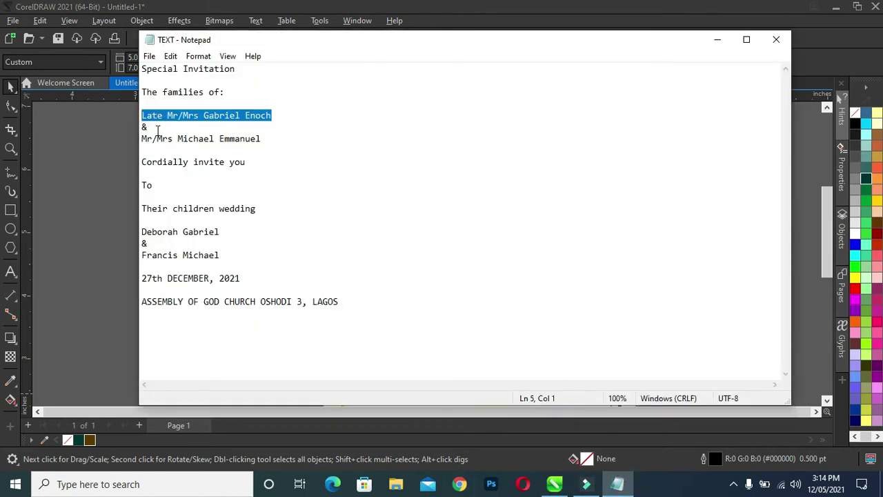
Add a matching '&' line centred beneath the first family's name.
{"action": "left_click_drag", "start_coordinate": [158, 131], "coordinate": [140, 128]}
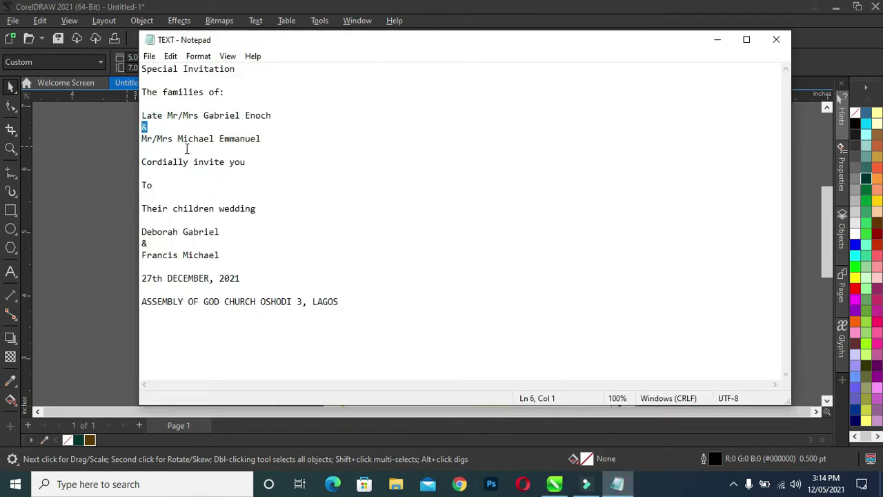
{"action": "left_click", "coordinate": [717, 39]}
{"action": "left_click_drag", "start_coordinate": [490, 199], "coordinate": [485, 251]}
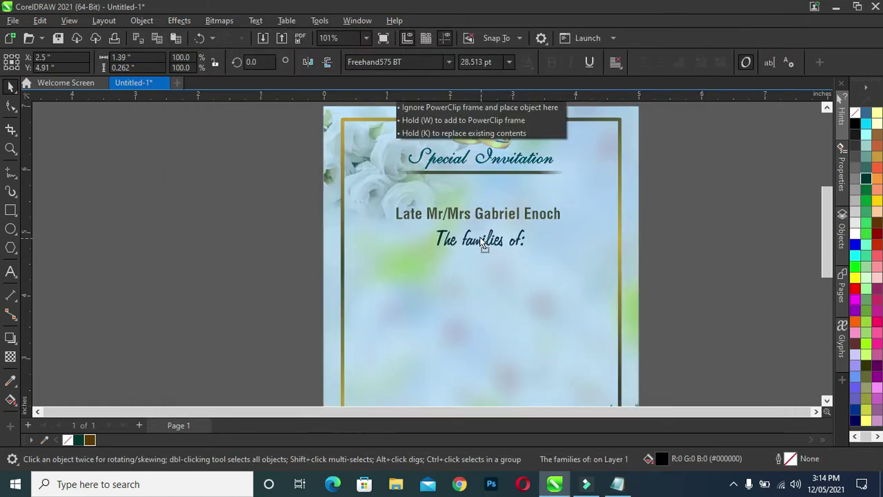
{"action": "left_click_drag", "start_coordinate": [486, 251], "coordinate": [523, 238]}
{"action": "double_click", "coordinate": [481, 238]}
{"action": "type", "text": "&"}
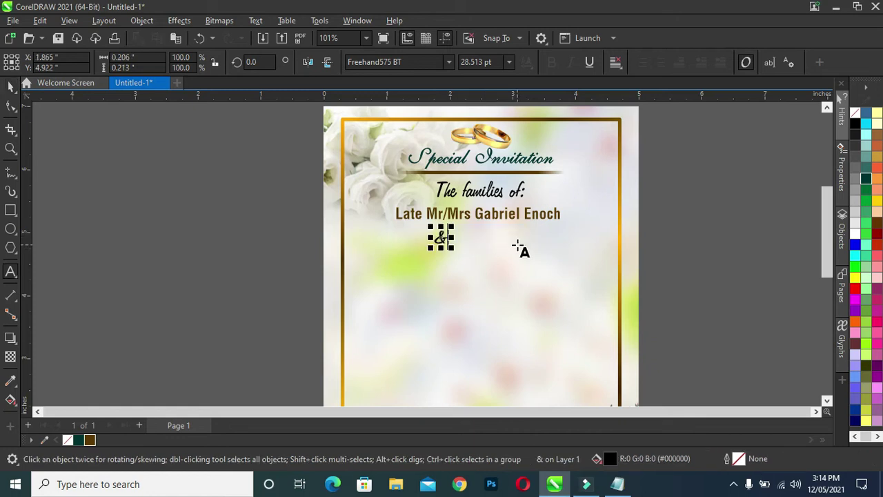
{"action": "left_click", "coordinate": [9, 88]}
{"action": "left_click_drag", "start_coordinate": [440, 242], "coordinate": [476, 231]}
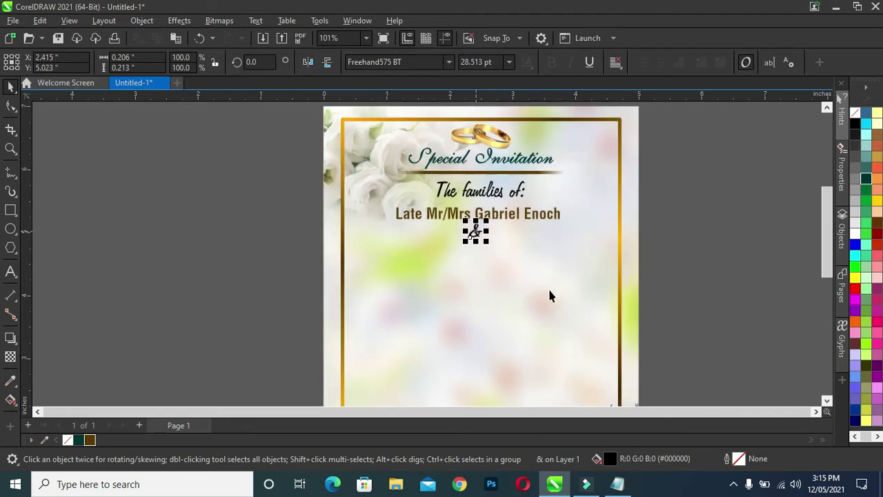
{"action": "left_click", "coordinate": [550, 290]}
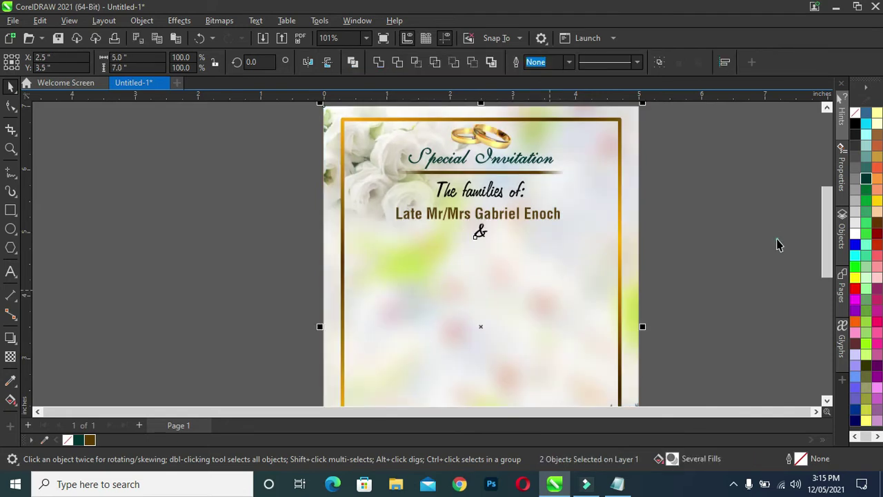
{"action": "left_click", "coordinate": [524, 223]}
{"action": "left_click", "coordinate": [567, 302]}
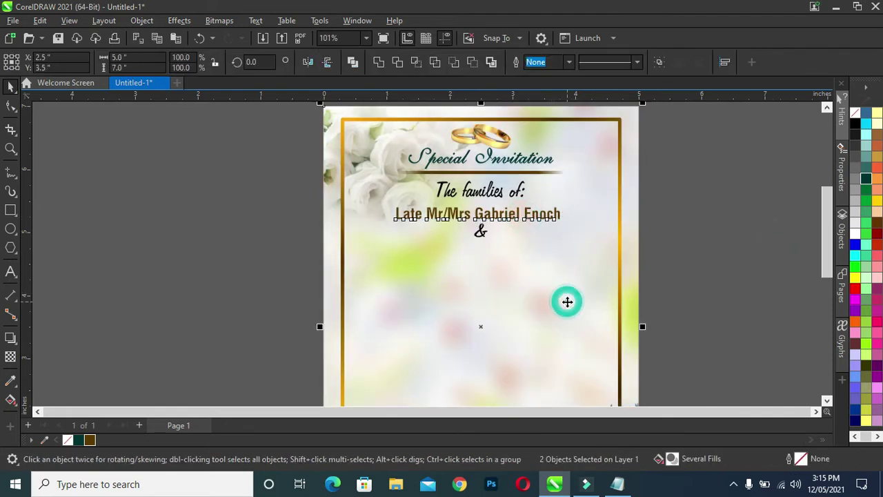
{"action": "left_click", "coordinate": [755, 255]}
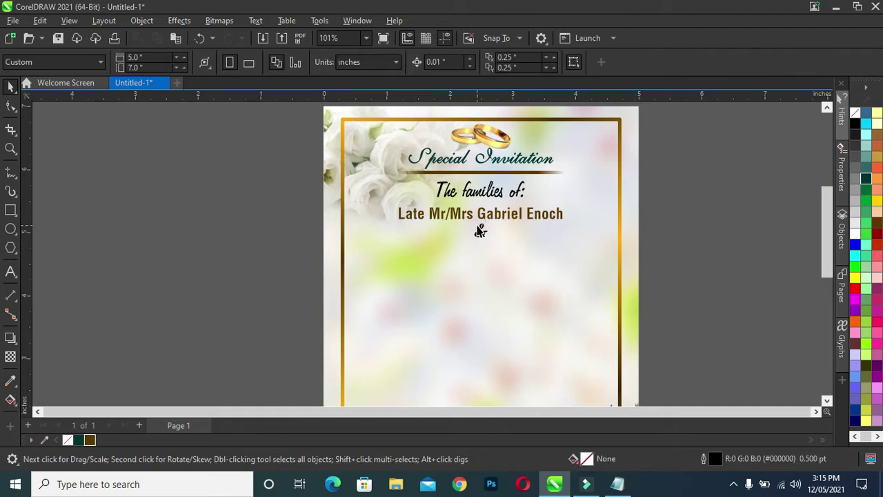
Duplicate the name line below the ampersand and replace it with the second family's name from the wording.
{"action": "left_click", "coordinate": [485, 216]}
{"action": "left_click_drag", "start_coordinate": [485, 216], "coordinate": [482, 246]}
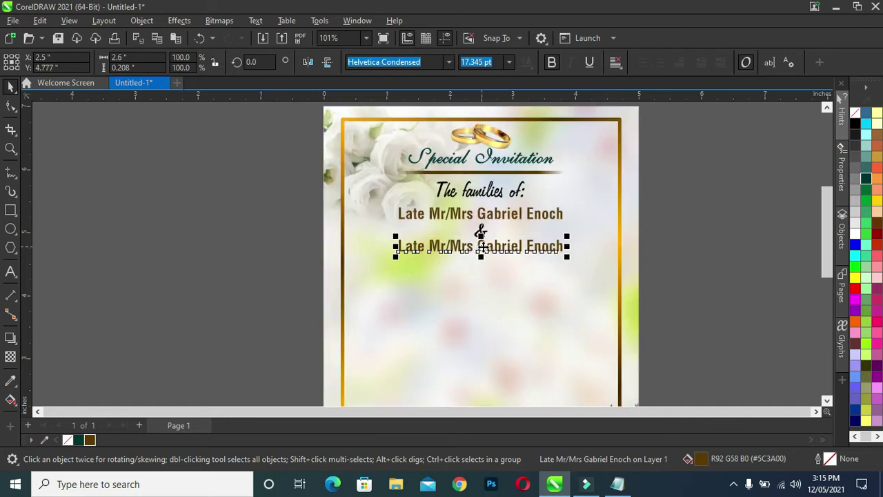
{"action": "double_click", "coordinate": [494, 247]}
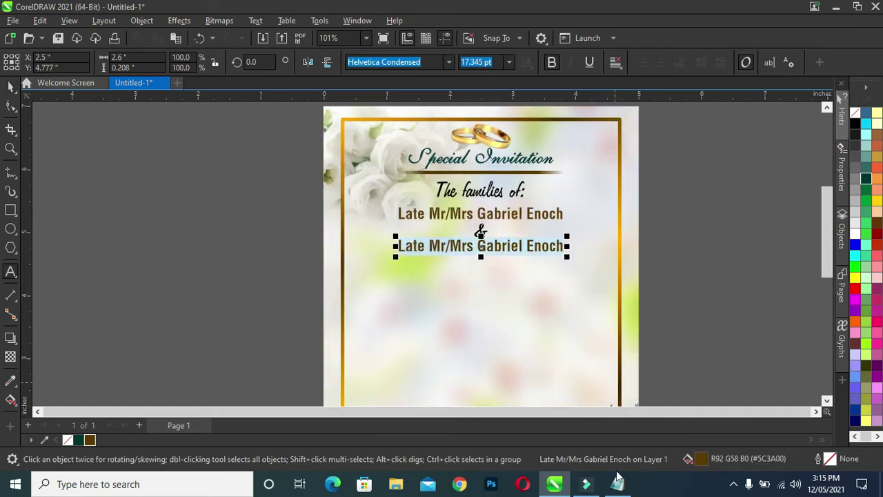
{"action": "left_click", "coordinate": [618, 484]}
{"action": "left_click_drag", "start_coordinate": [262, 139], "coordinate": [141, 137]}
{"action": "left_click", "coordinate": [717, 39]}
{"action": "left_click", "coordinate": [11, 86]}
{"action": "left_click", "coordinate": [183, 203]}
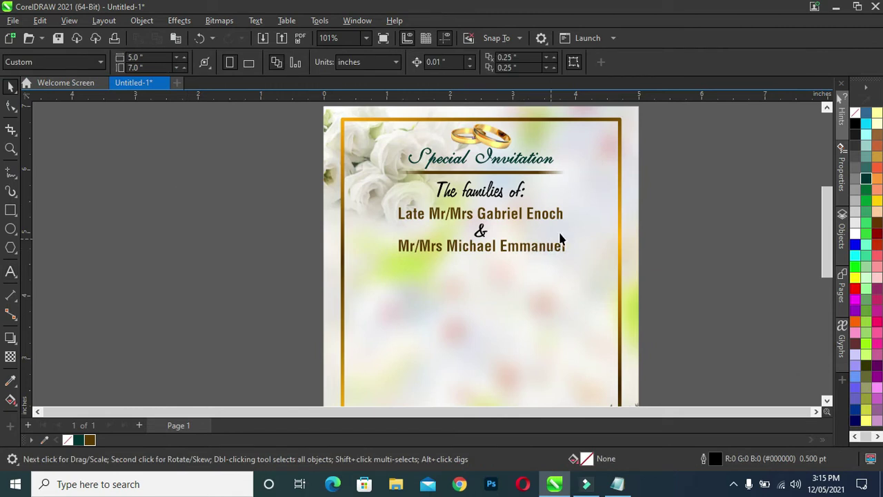
Apply the Ruby Red palette swatch to the first and second family name lines.
{"action": "scroll", "coordinate": [500, 232], "scroll_direction": "up", "scroll_amount": 1}
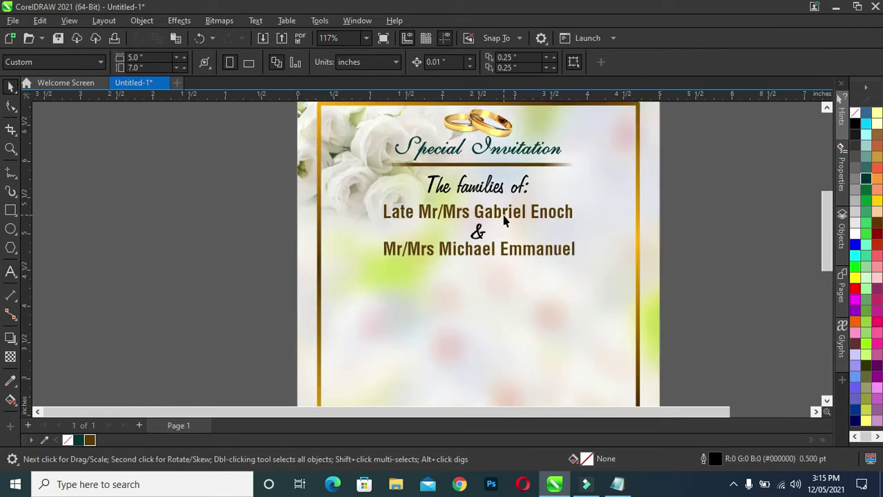
{"action": "left_click", "coordinate": [505, 219]}
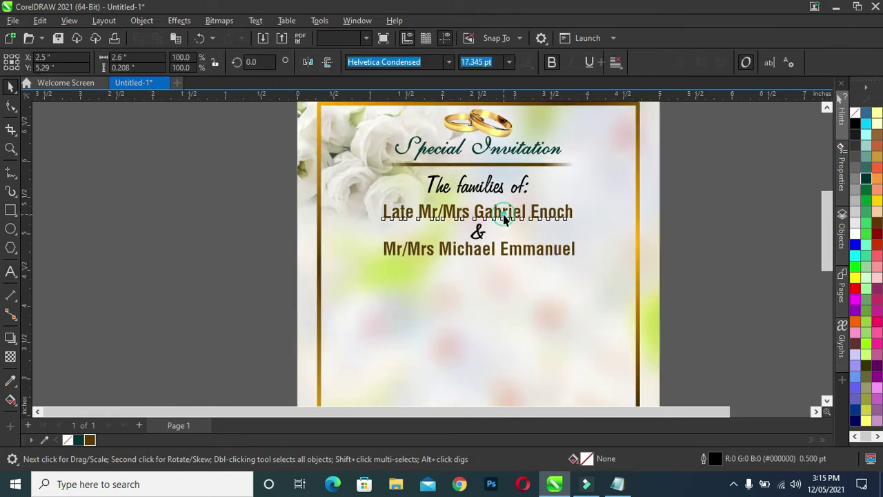
{"action": "left_click", "coordinate": [877, 237]}
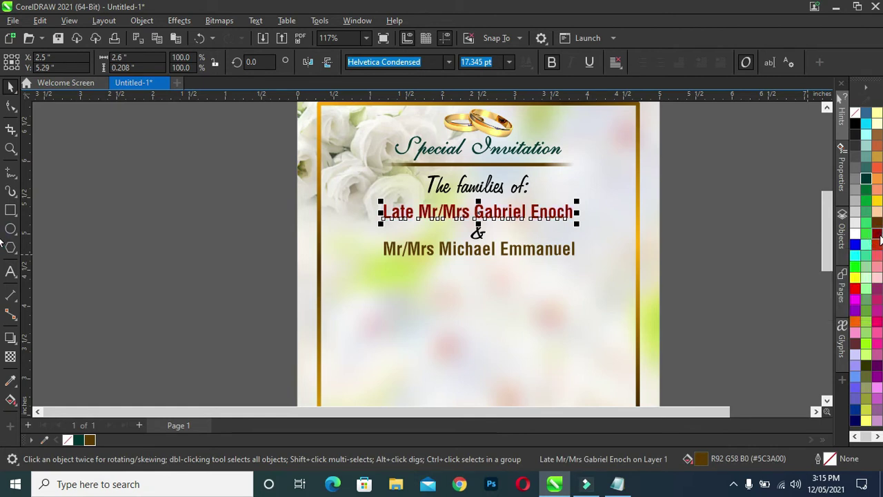
{"action": "left_click", "coordinate": [545, 248]}
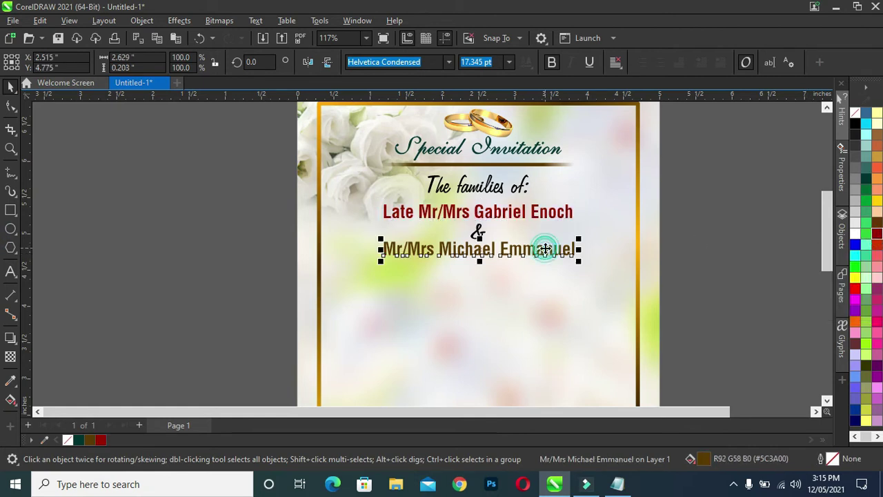
{"action": "left_click", "coordinate": [878, 237]}
{"action": "left_click", "coordinate": [661, 238]}
{"action": "scroll", "coordinate": [512, 191], "scroll_direction": "down", "scroll_amount": 1}
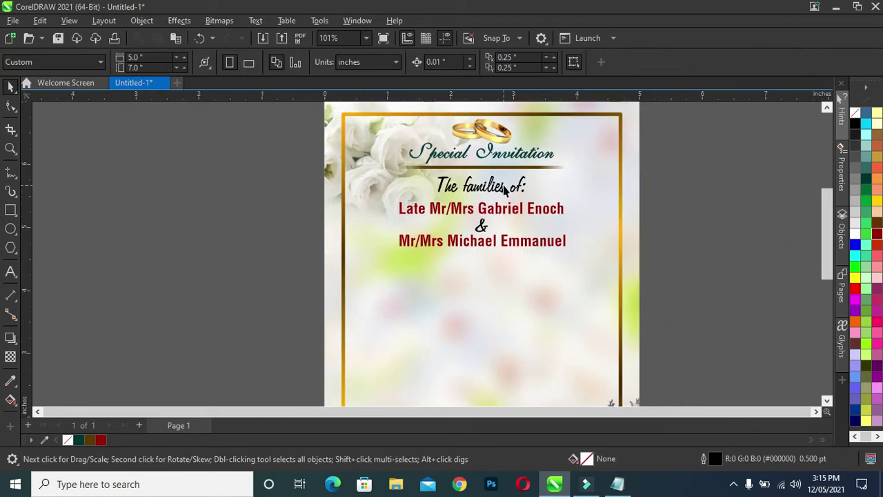
{"action": "scroll", "coordinate": [507, 204], "scroll_direction": "down", "scroll_amount": 1}
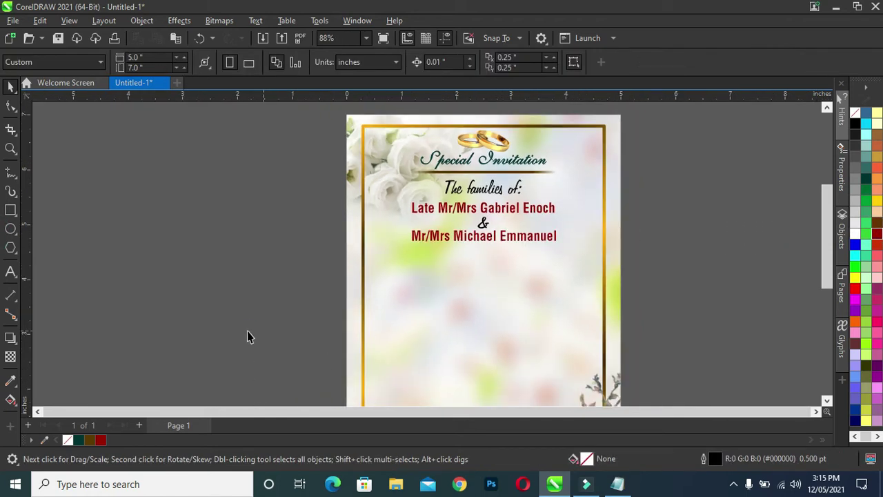
{"action": "scroll", "coordinate": [465, 236], "scroll_direction": "down", "scroll_amount": 1}
{"action": "scroll", "coordinate": [479, 235], "scroll_direction": "up", "scroll_amount": 2}
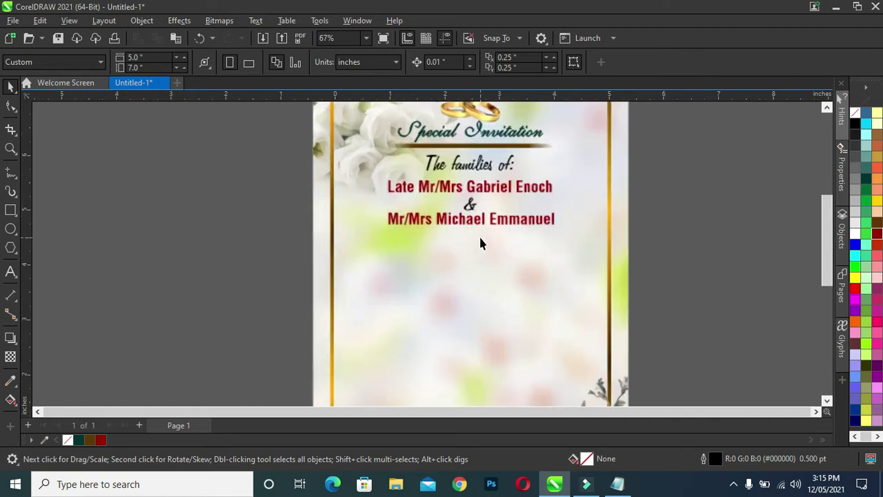
{"action": "left_click", "coordinate": [615, 486]}
Duplicate 'The families of:' below the names and retype it as 'Cordially invite you'.
{"action": "left_click_drag", "start_coordinate": [260, 162], "coordinate": [141, 161]}
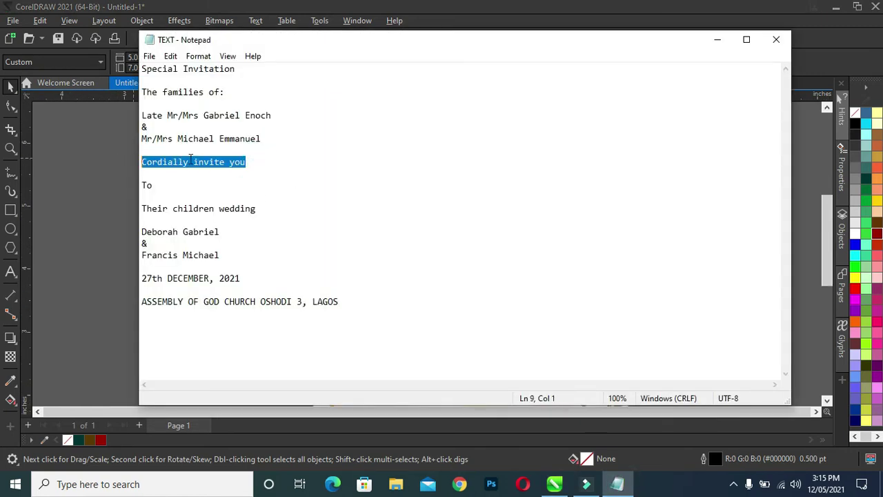
{"action": "left_click", "coordinate": [718, 41]}
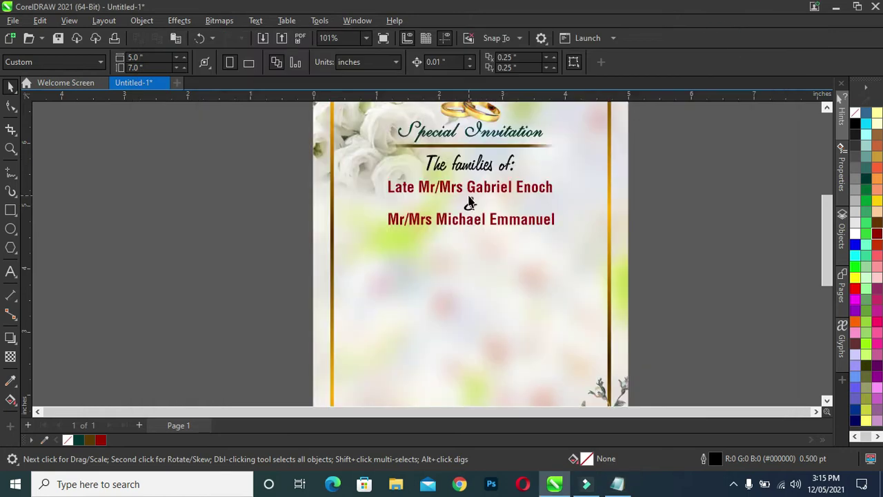
{"action": "left_click", "coordinate": [472, 170]}
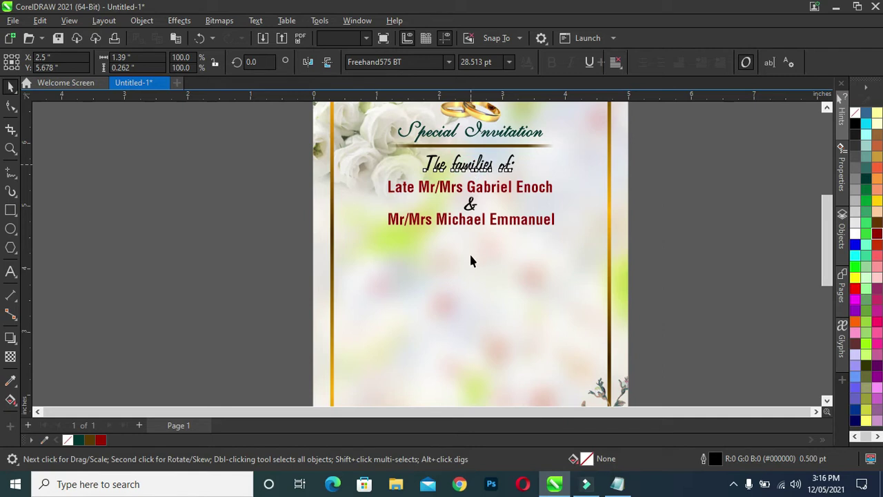
{"action": "left_click_drag", "start_coordinate": [476, 181], "coordinate": [478, 249]}
{"action": "double_click", "coordinate": [508, 245]}
{"action": "key", "text": "ctrl+a"}
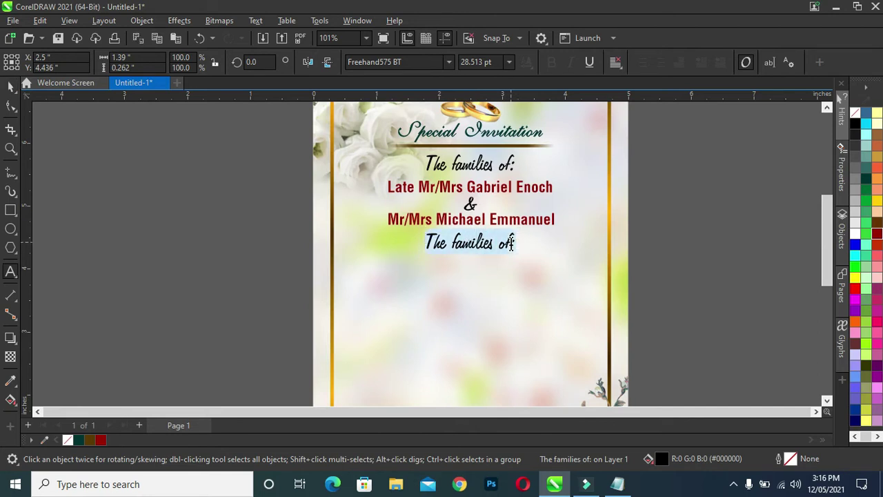
{"action": "type", "text": "Cordially invite you"}
{"action": "key", "text": "ctrl+space"}
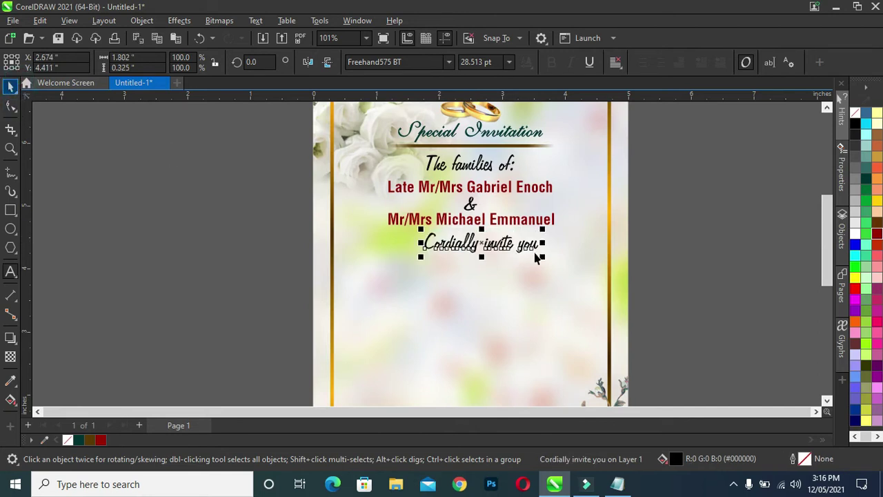
Centre 'Cordially invite you' on the page and scale it down.
{"action": "left_click", "coordinate": [486, 308], "text": "shift"}
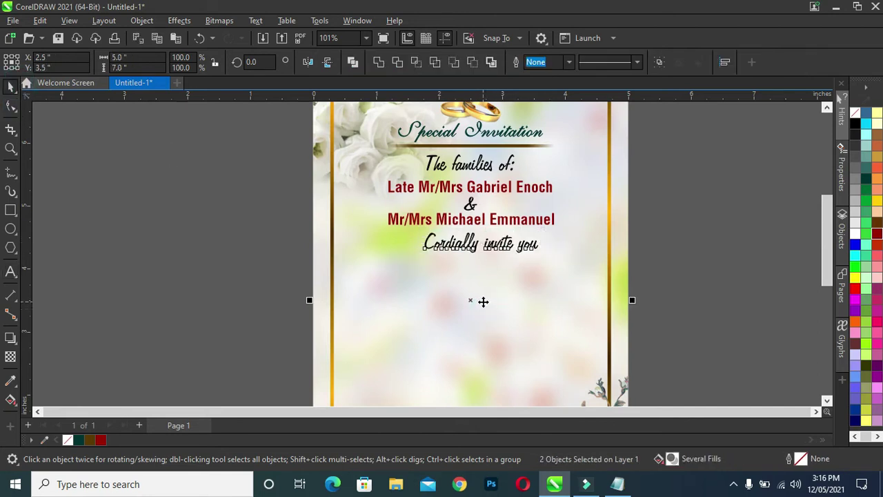
{"action": "key", "text": "c"}
{"action": "left_click", "coordinate": [745, 260]}
{"action": "left_click", "coordinate": [490, 246]}
{"action": "left_click_drag", "start_coordinate": [531, 258], "coordinate": [530, 262]}
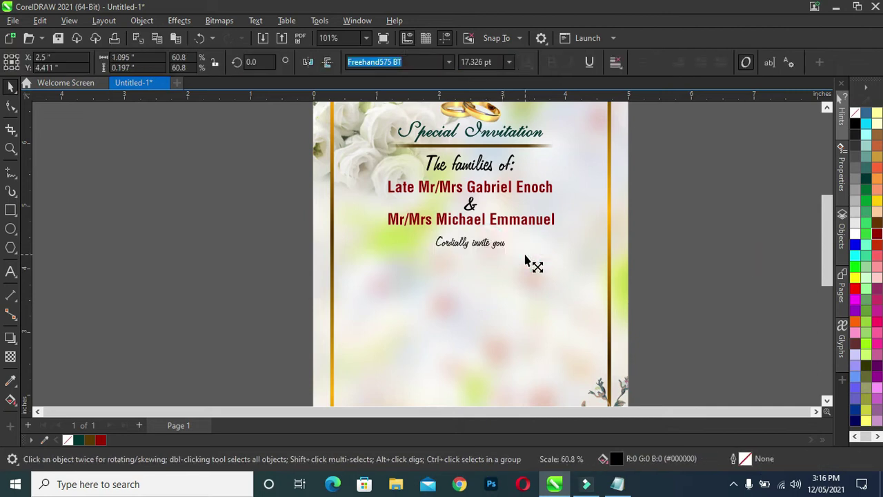
{"action": "left_click", "coordinate": [544, 289]}
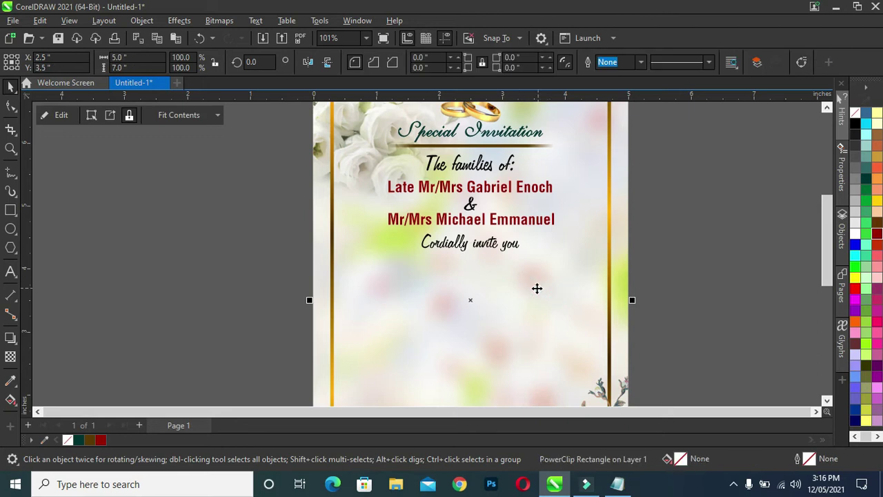
{"action": "left_click", "coordinate": [253, 227]}
{"action": "left_click", "coordinate": [549, 278]}
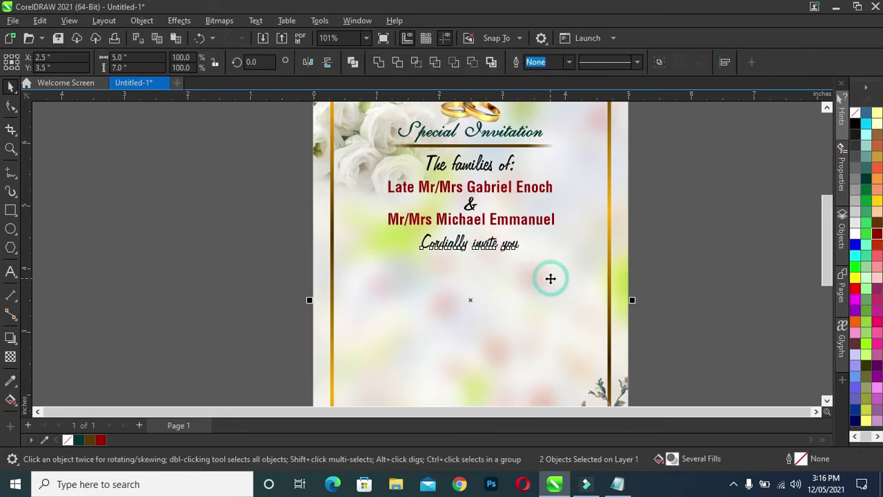
{"action": "left_click", "coordinate": [710, 270]}
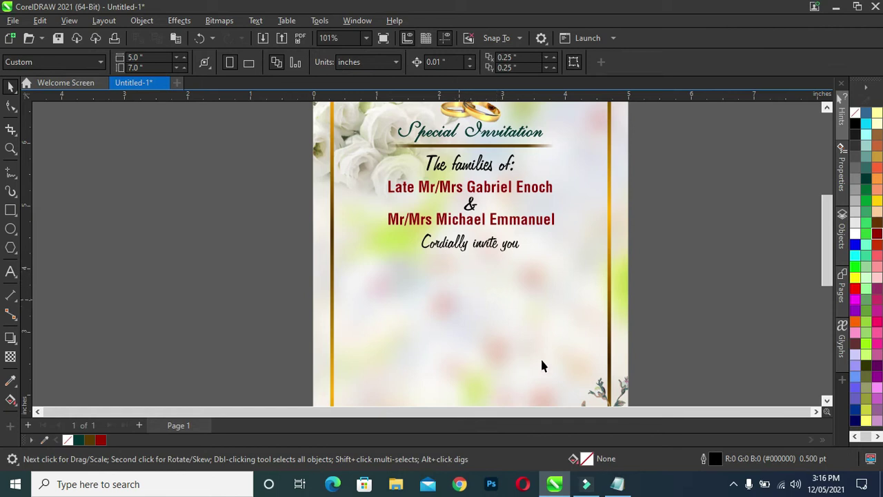
{"action": "left_click", "coordinate": [617, 487]}
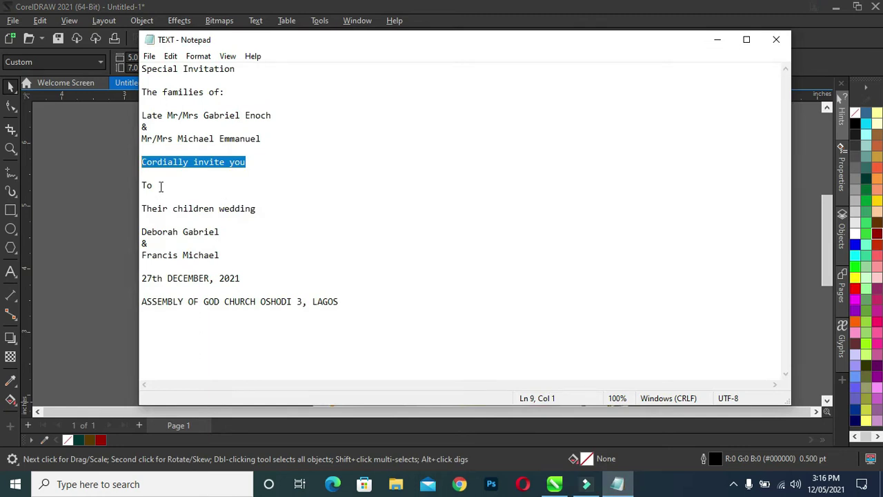
Copy 'To' from the wording, then draw a thin brown bar about 3.5 inches wide under 'Cordially invite you'.
{"action": "left_click_drag", "start_coordinate": [158, 185], "coordinate": [142, 173]}
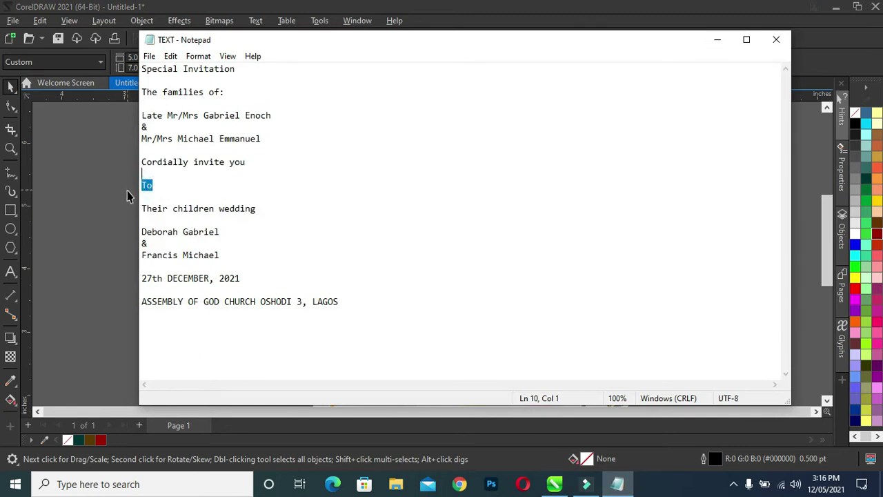
{"action": "double_click", "coordinate": [162, 185]}
{"action": "left_click", "coordinate": [718, 40]}
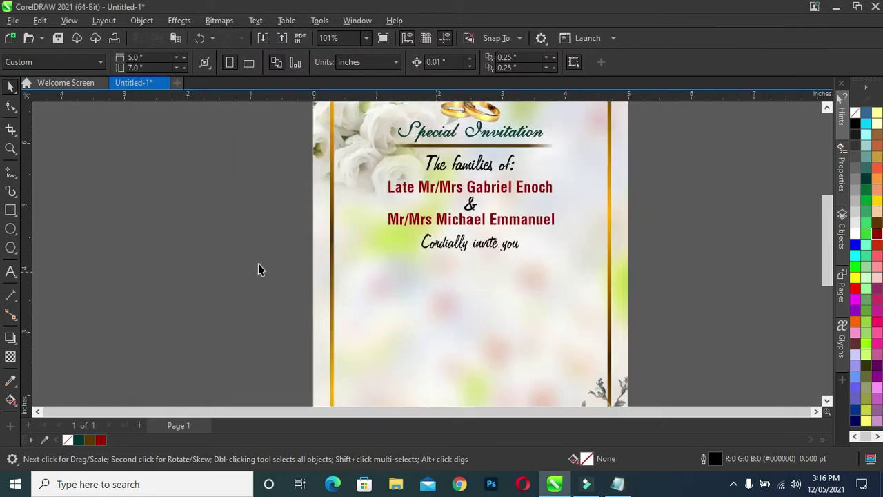
{"action": "left_click", "coordinate": [11, 211]}
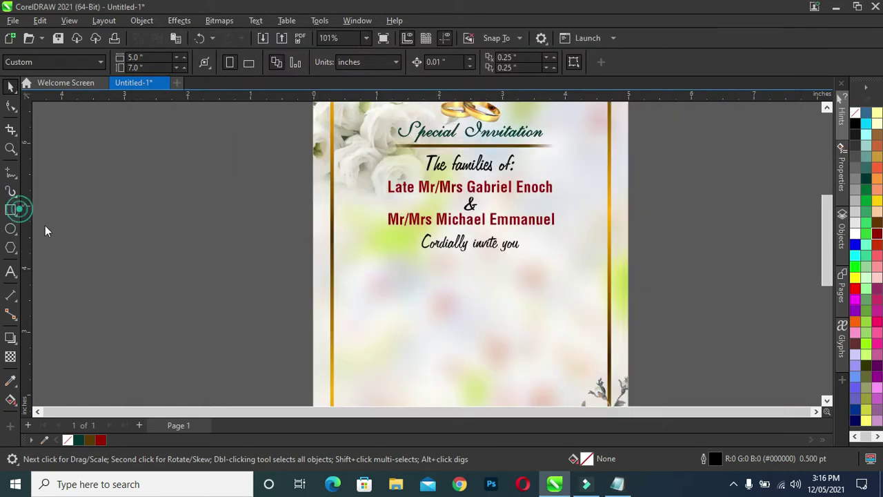
{"action": "left_click_drag", "start_coordinate": [359, 268], "coordinate": [584, 270]}
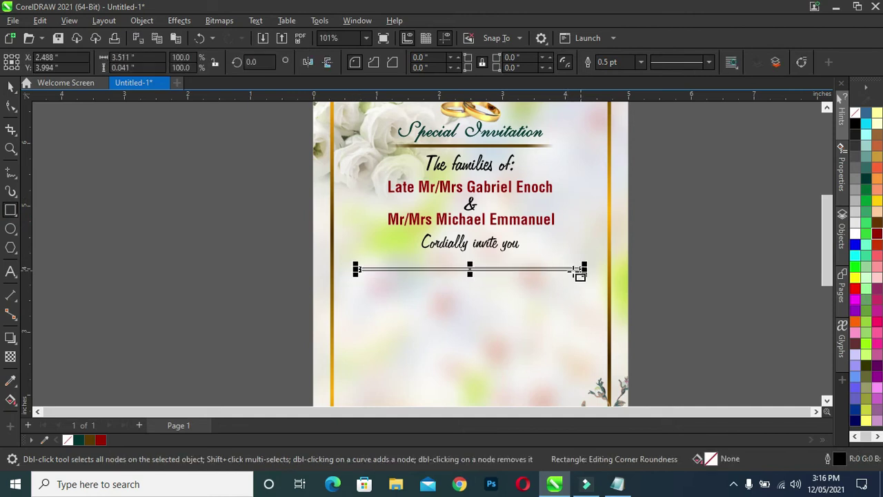
{"action": "left_click", "coordinate": [11, 104]}
{"action": "left_click", "coordinate": [11, 85]}
{"action": "left_click", "coordinate": [89, 439]}
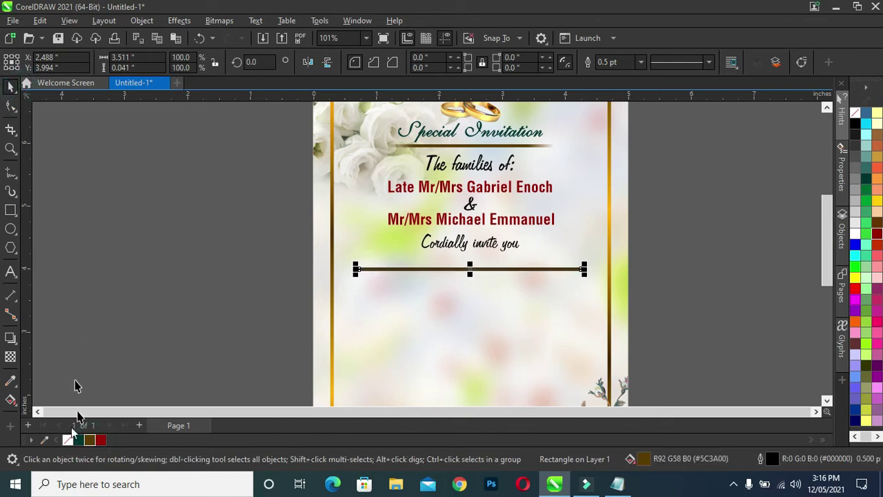
{"action": "left_click", "coordinate": [90, 337]}
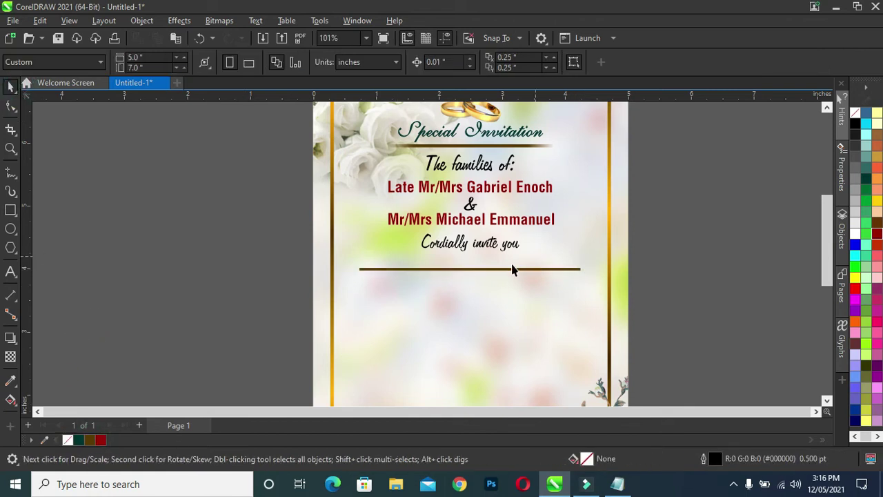
{"action": "scroll", "coordinate": [584, 281], "scroll_direction": "up", "scroll_amount": 2}
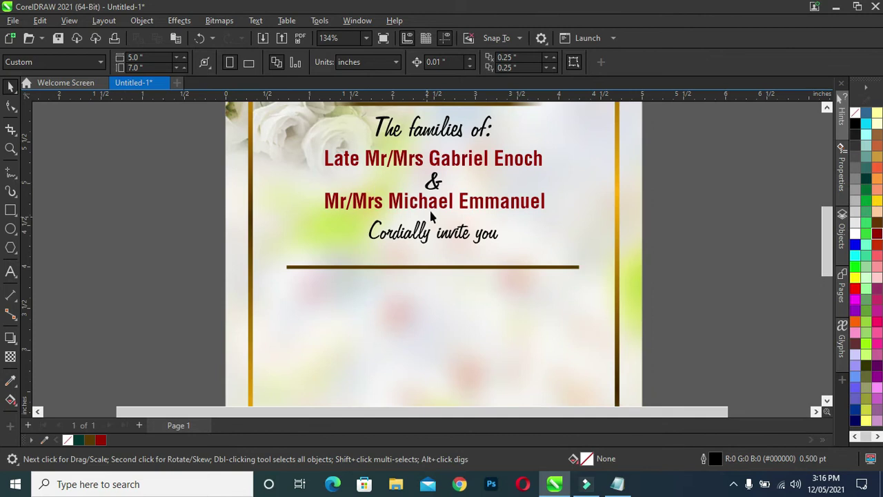
Turn a copy of the family name line into 'To' and place it at the divider's right end, about 13.8 pt.
{"action": "left_click", "coordinate": [435, 202]}
{"action": "left_click_drag", "start_coordinate": [435, 201], "coordinate": [555, 265]}
{"action": "double_click", "coordinate": [554, 257]}
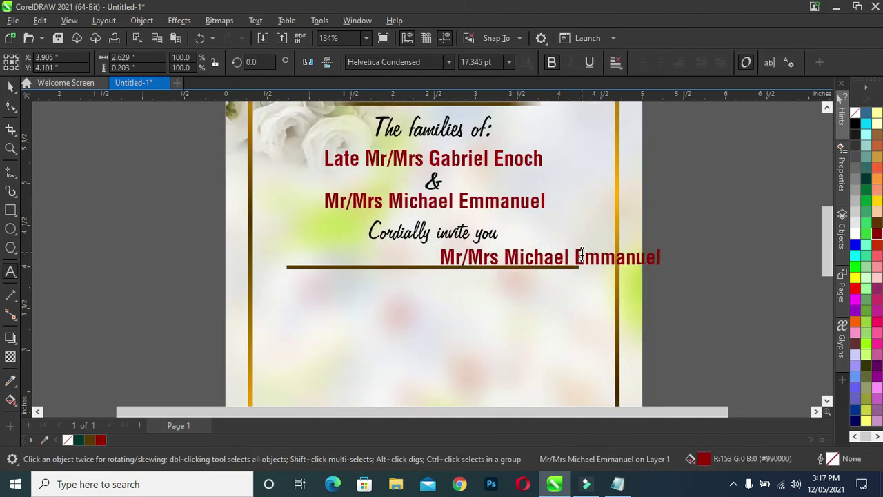
{"action": "key", "text": "ctrl+a"}
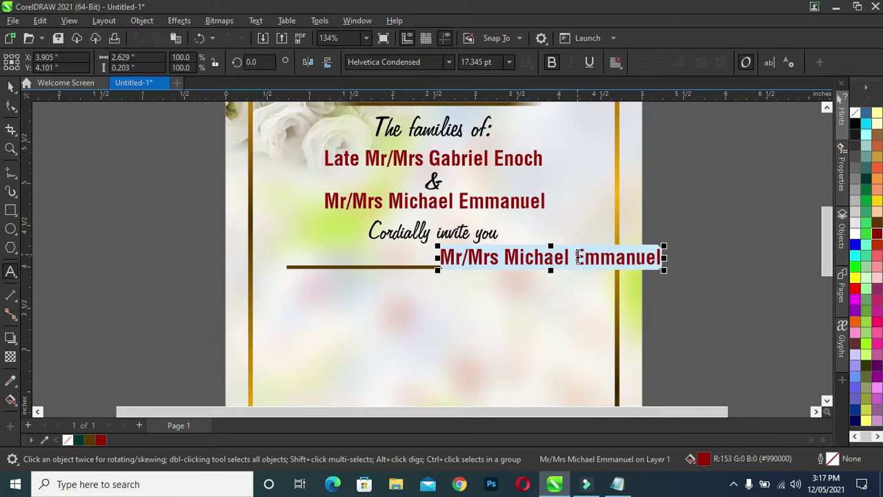
{"action": "type", "text": "To"}
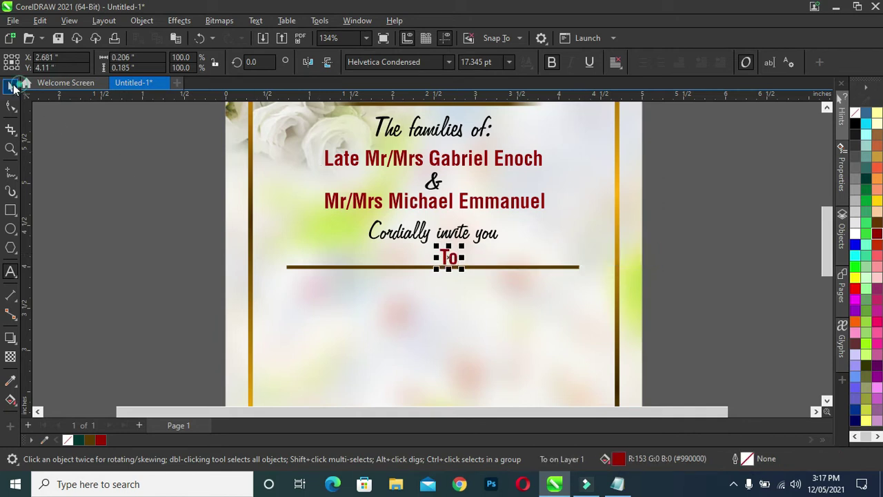
{"action": "left_click_drag", "start_coordinate": [449, 257], "coordinate": [564, 263]}
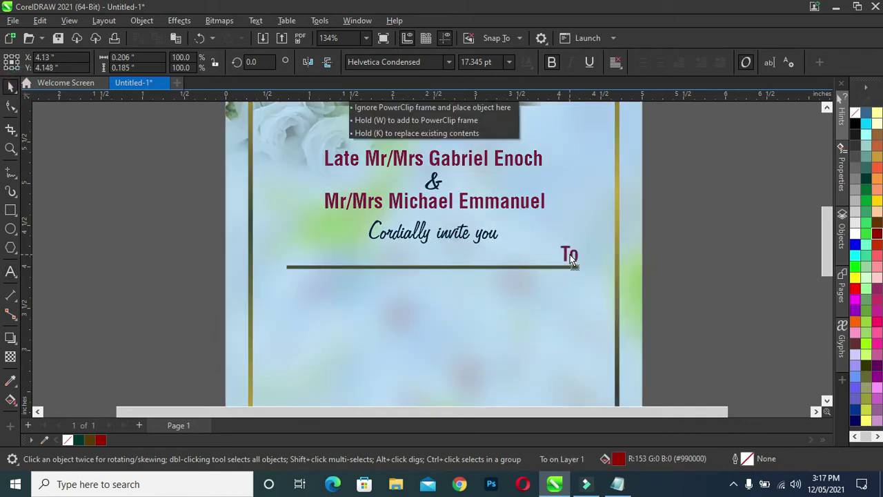
{"action": "left_click_drag", "start_coordinate": [573, 266], "coordinate": [572, 265]}
{"action": "left_click", "coordinate": [724, 258]}
{"action": "left_click", "coordinate": [570, 258]}
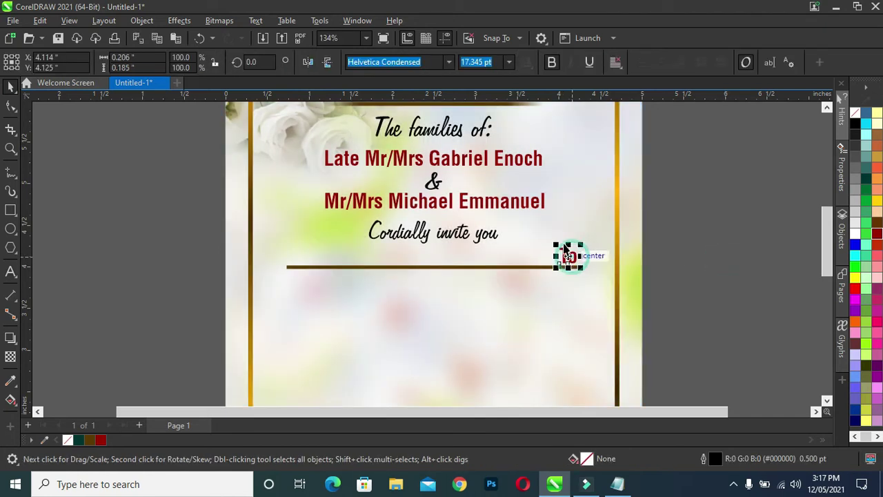
{"action": "left_click_drag", "start_coordinate": [558, 243], "coordinate": [564, 254]}
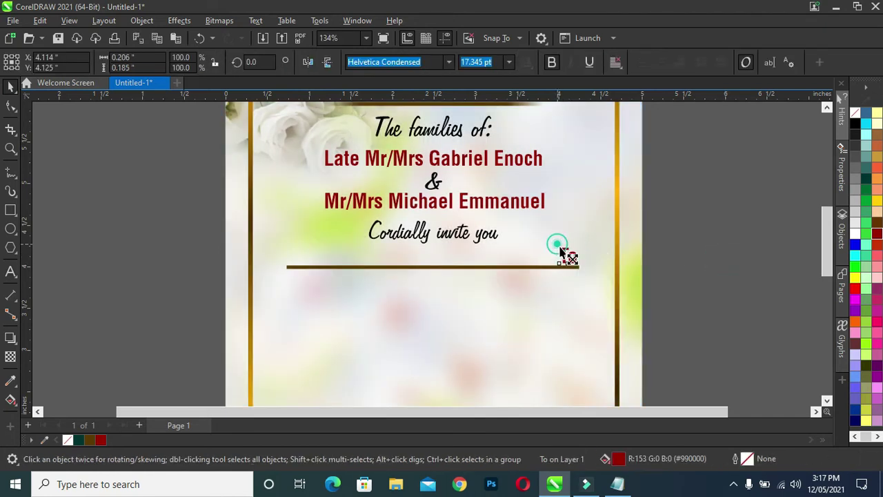
{"action": "left_click", "coordinate": [720, 256]}
{"action": "scroll", "coordinate": [458, 224], "scroll_direction": "down", "scroll_amount": 3}
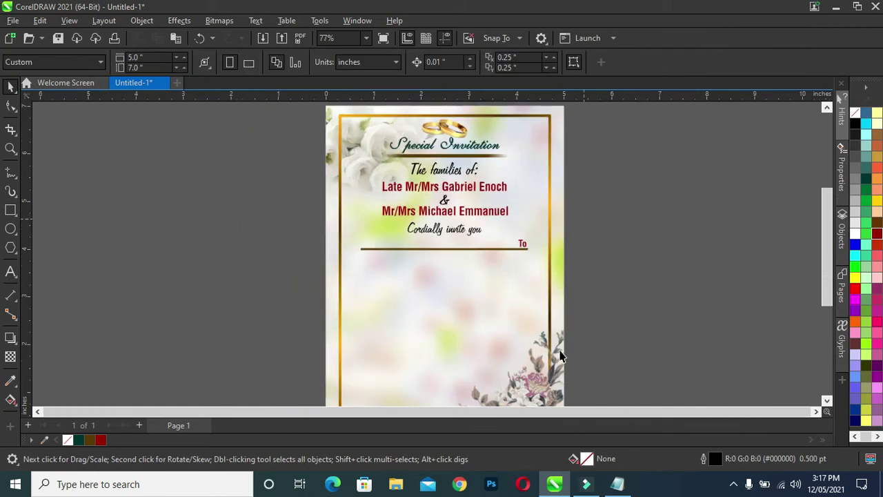
Duplicate 'To' below the divider, fill it Dark Green and replace its text with 'Their children wedding'.
{"action": "scroll", "coordinate": [467, 271], "scroll_direction": "up", "scroll_amount": 2}
{"action": "scroll", "coordinate": [461, 248], "scroll_direction": "up", "scroll_amount": 1}
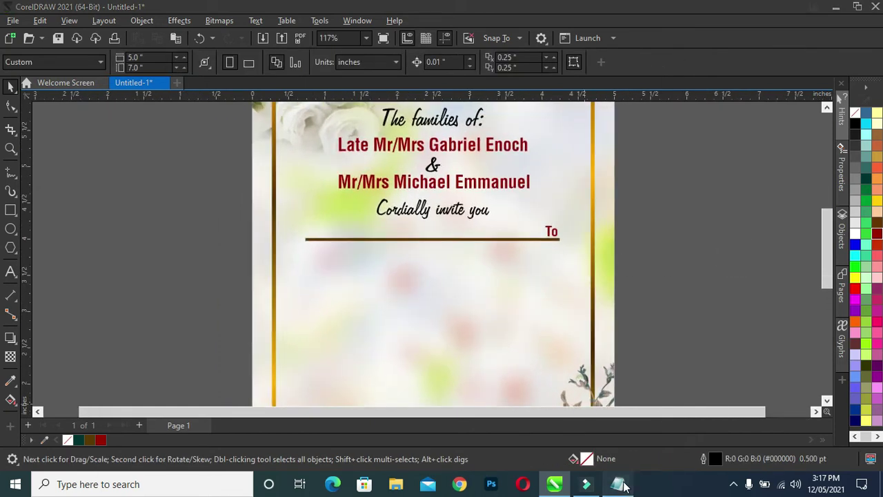
{"action": "left_click", "coordinate": [623, 486]}
{"action": "left_click_drag", "start_coordinate": [253, 208], "coordinate": [145, 204]}
{"action": "key", "text": "ctrl+c"}
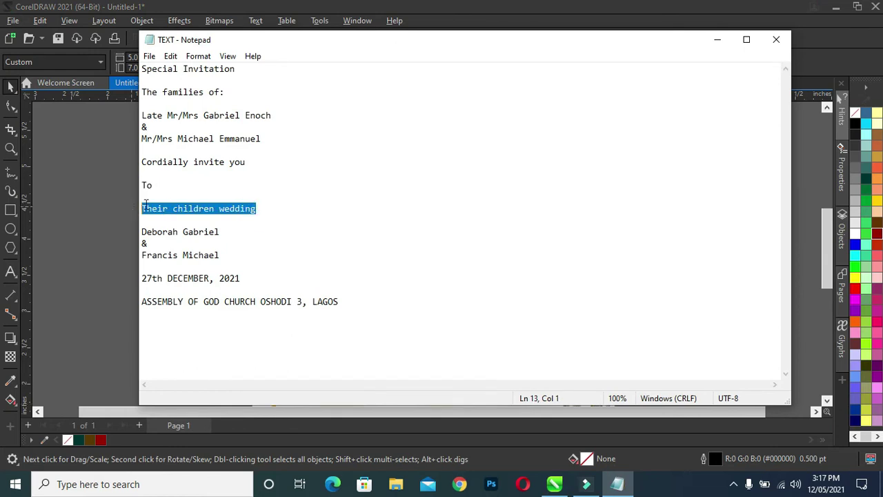
{"action": "left_click", "coordinate": [717, 39]}
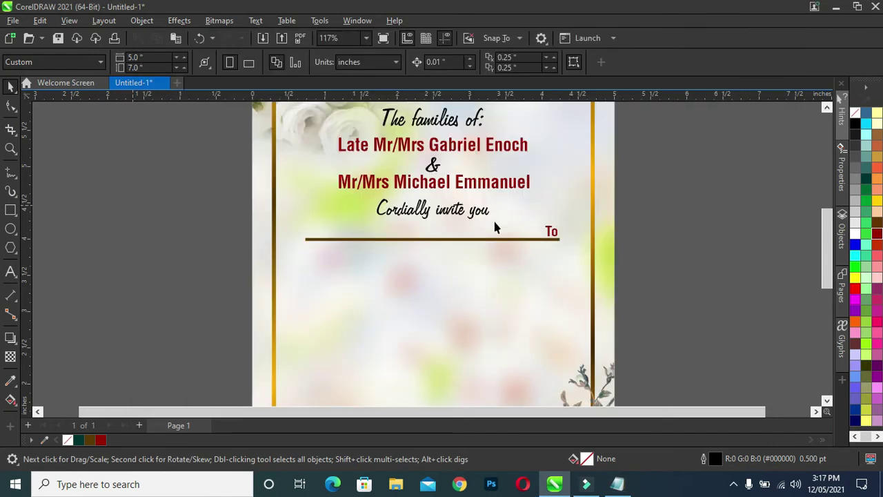
{"action": "left_click", "coordinate": [552, 233]}
{"action": "mouse_move", "coordinate": [553, 233]}
{"action": "left_mouse_down"}
{"action": "mouse_move", "coordinate": [432, 272]}
{"action": "mouse_move", "coordinate": [428, 256]}
{"action": "left_mouse_up"}
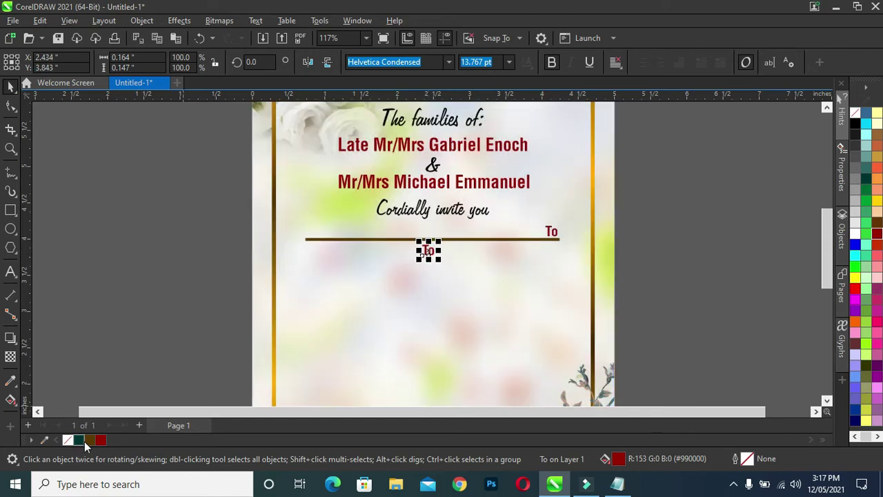
{"action": "left_click_drag", "start_coordinate": [78, 440], "coordinate": [428, 251]}
{"action": "double_click", "coordinate": [428, 251]}
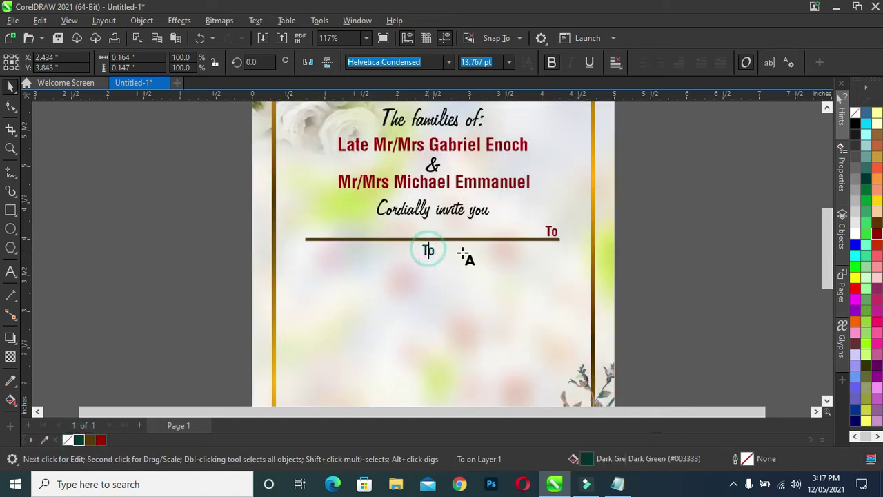
{"action": "key", "text": "ctrl+v"}
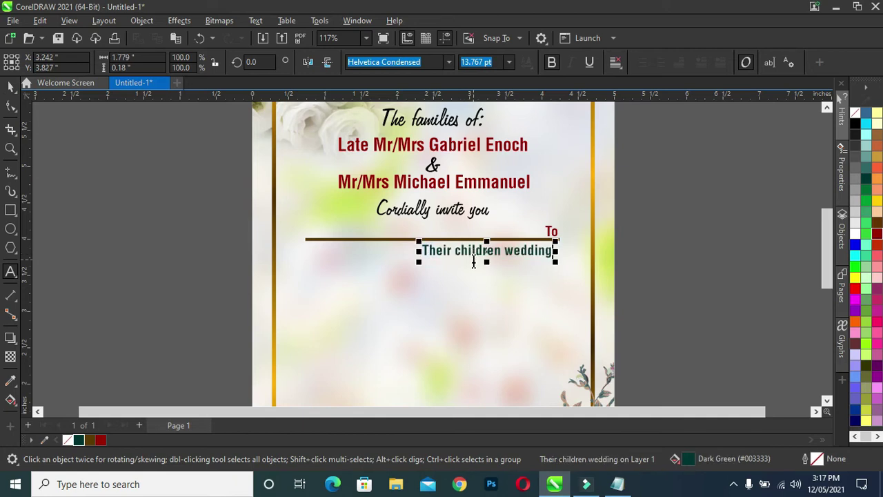
{"action": "left_click", "coordinate": [10, 86]}
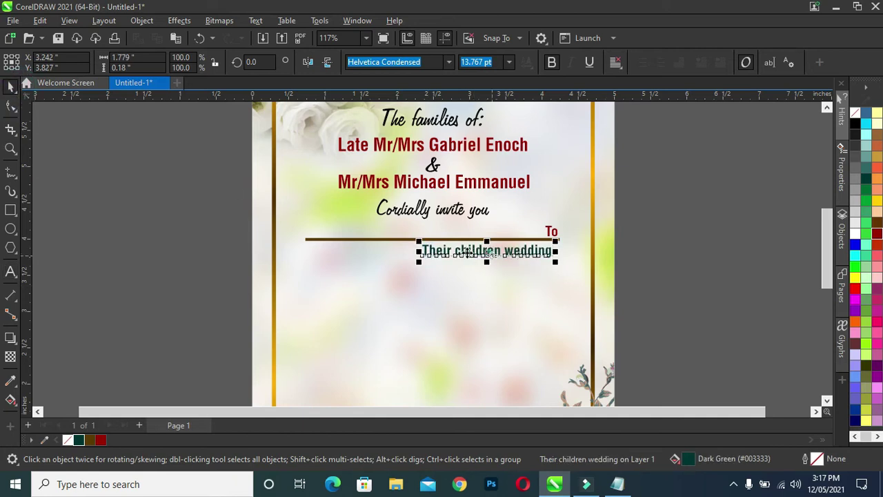
Centre 'Their children wedding' just under the divider and shrink it to about 9.6 pt.
{"action": "left_click_drag", "start_coordinate": [468, 252], "coordinate": [426, 256]}
{"action": "left_click", "coordinate": [516, 267]}
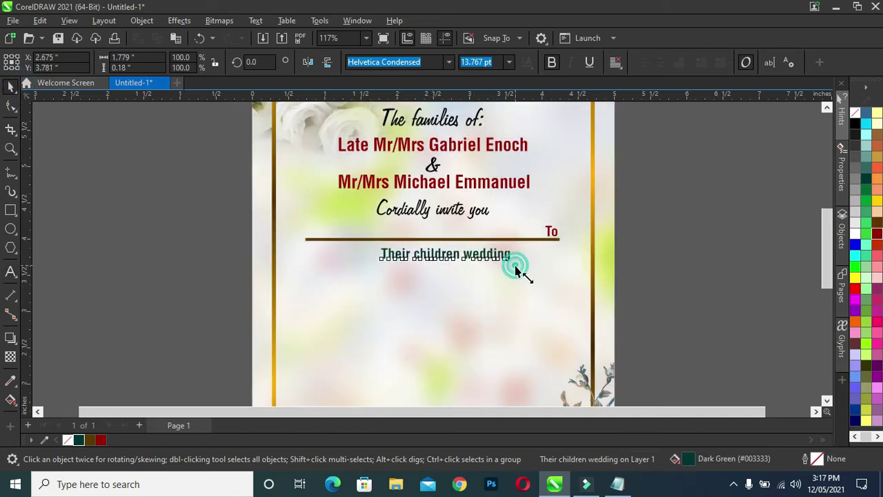
{"action": "left_click_drag", "start_coordinate": [516, 268], "coordinate": [509, 270]}
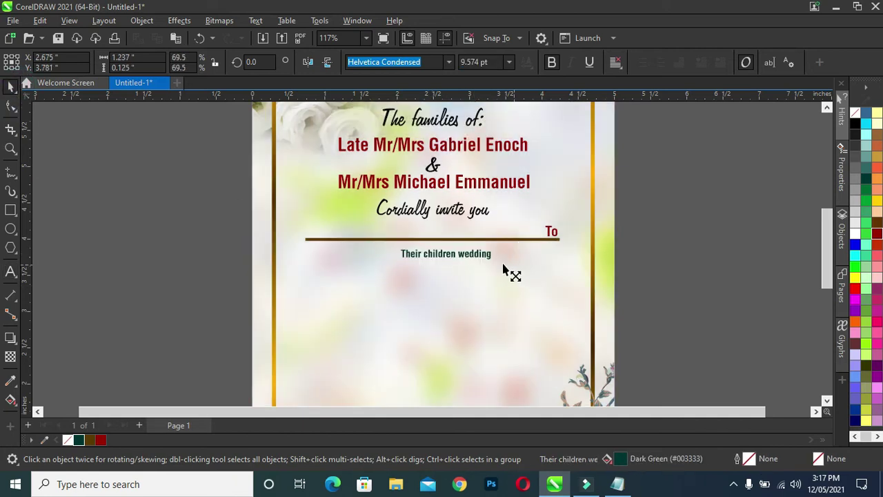
{"action": "left_click", "coordinate": [555, 336]}
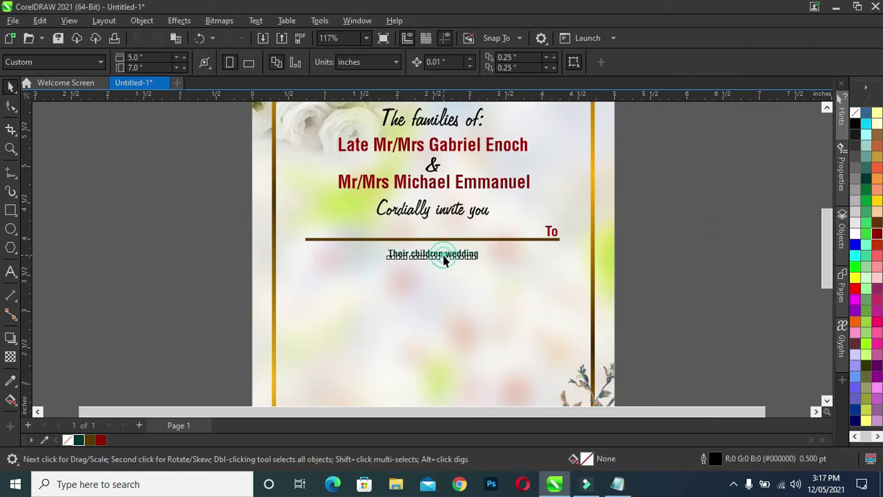
{"action": "left_click", "coordinate": [444, 259]}
{"action": "key", "text": "Up"}
{"action": "key", "text": "Up"}
{"action": "key", "text": "Up"}
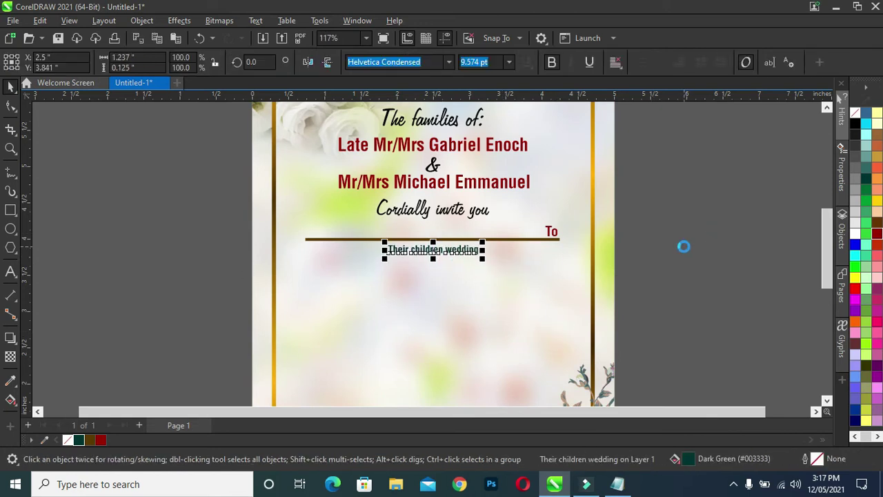
{"action": "left_click", "coordinate": [683, 246]}
{"action": "scroll", "coordinate": [526, 270], "scroll_direction": "down", "scroll_amount": 2}
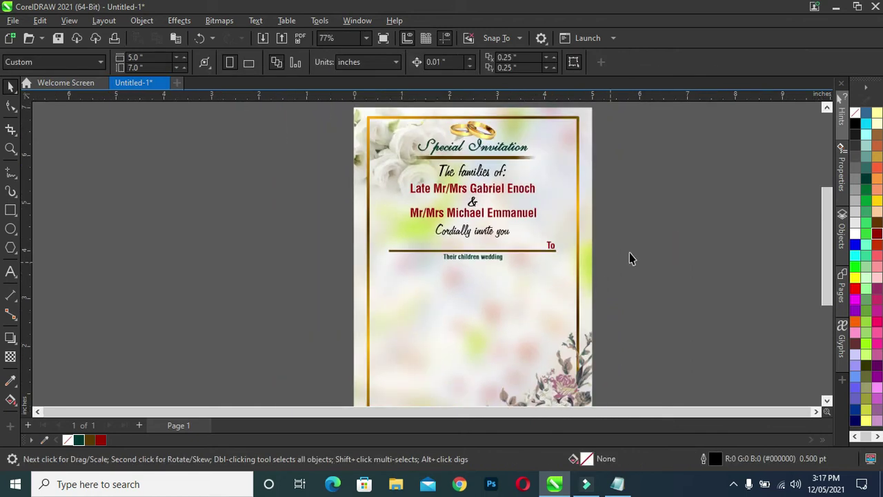
{"action": "scroll", "coordinate": [558, 254], "scroll_direction": "up", "scroll_amount": 2}
Give 'The families of:' heading a black fill.
{"action": "left_click", "coordinate": [424, 261]}
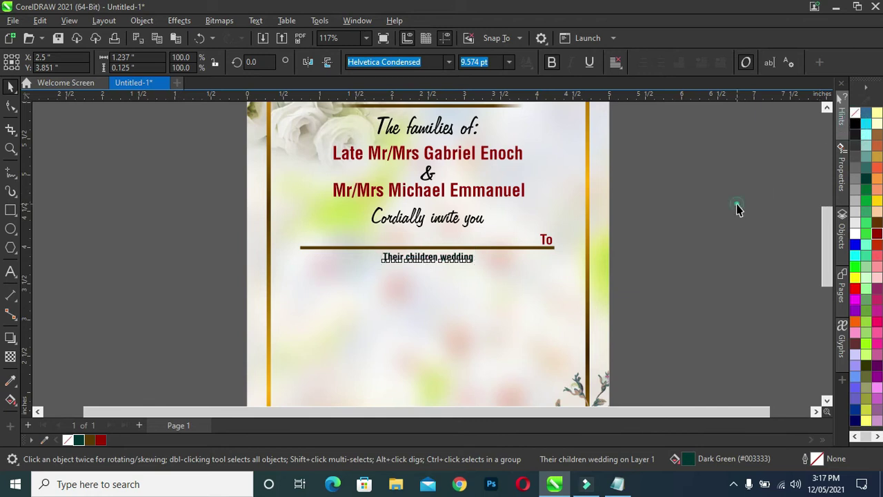
{"action": "left_click", "coordinate": [467, 221]}
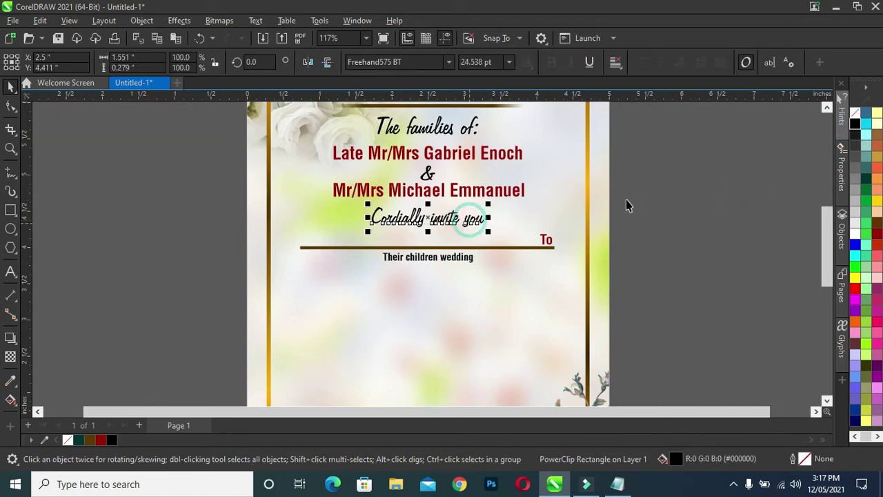
{"action": "key", "text": "Tab"}
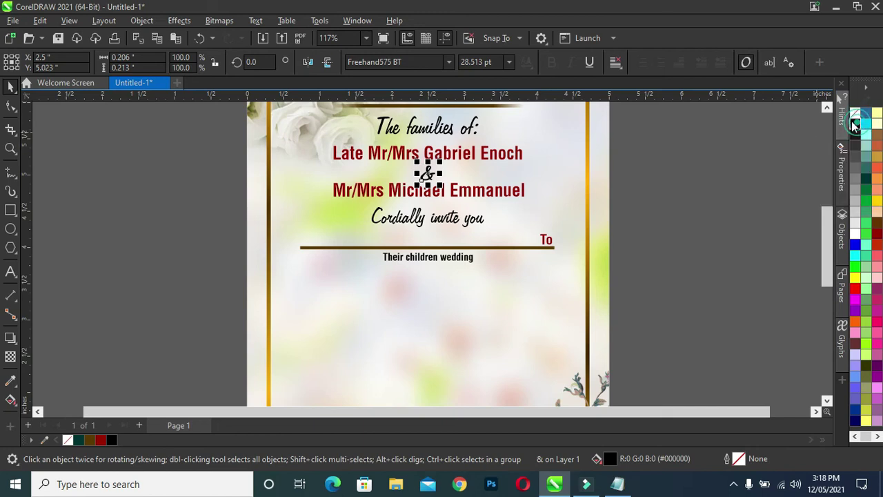
{"action": "left_click", "coordinate": [447, 130]}
{"action": "left_click", "coordinate": [108, 445]}
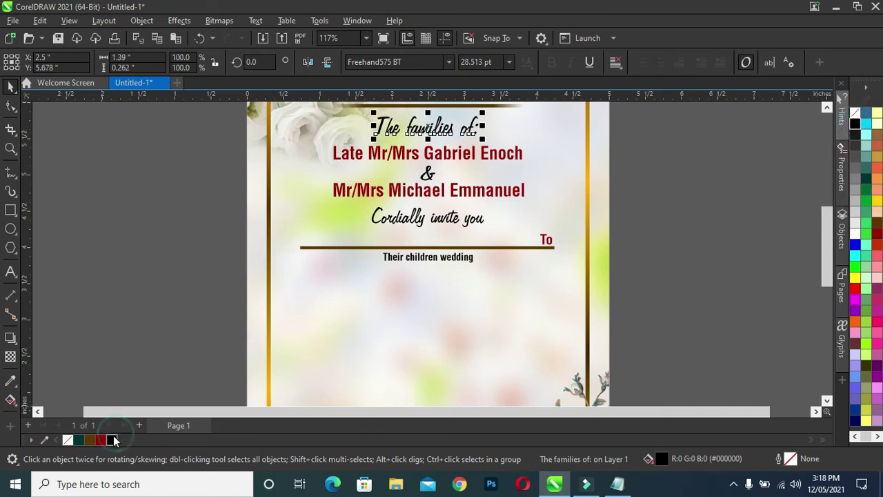
{"action": "left_click", "coordinate": [118, 325]}
{"action": "mouse_move", "coordinate": [824, 276]}
{"action": "left_mouse_down"}
{"action": "mouse_move", "coordinate": [830, 254]}
{"action": "mouse_move", "coordinate": [826, 273]}
{"action": "mouse_move", "coordinate": [825, 265]}
{"action": "left_mouse_up"}
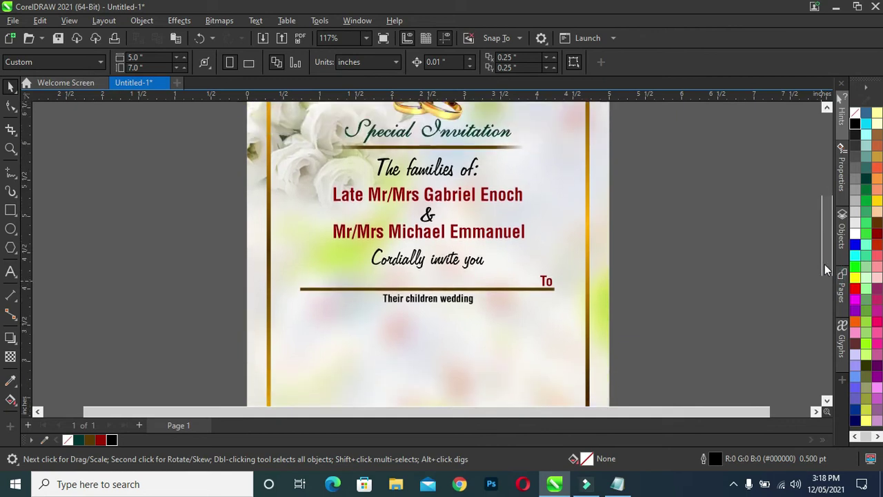
Apply the black palette swatch to the 'Special Invitation' heading, replacing its dark teal.
{"action": "left_click", "coordinate": [450, 138]}
{"action": "left_click", "coordinate": [110, 440]}
{"action": "left_click", "coordinate": [116, 369]}
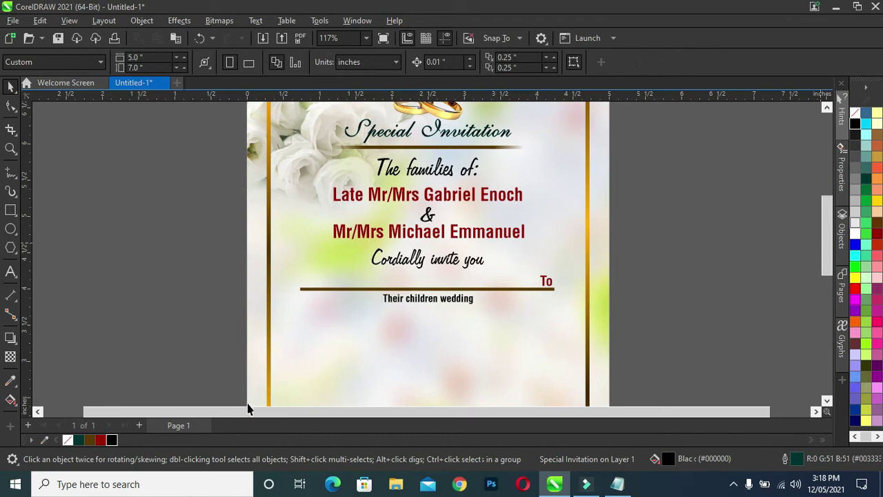
{"action": "left_click", "coordinate": [386, 138]}
{"action": "left_click", "coordinate": [112, 441]}
{"action": "left_click", "coordinate": [697, 189]}
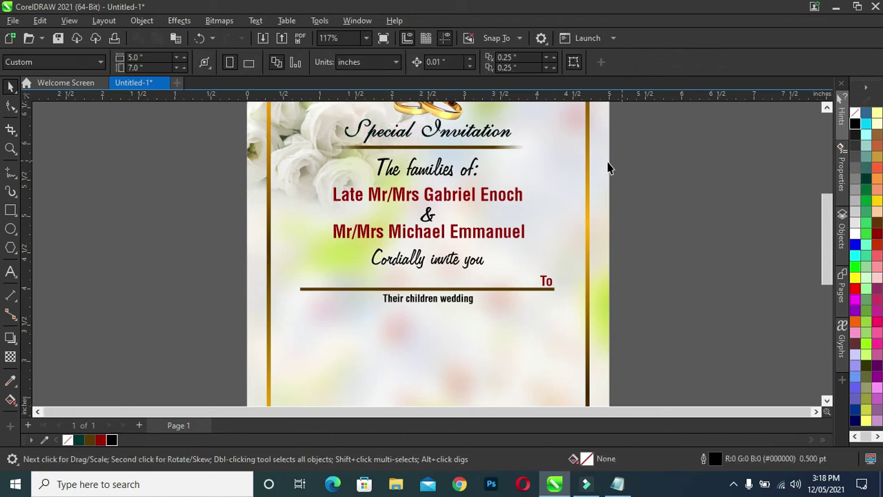
{"action": "scroll", "coordinate": [574, 205], "scroll_direction": "down", "scroll_amount": 2}
{"action": "scroll", "coordinate": [654, 263], "scroll_direction": "up", "scroll_amount": 1}
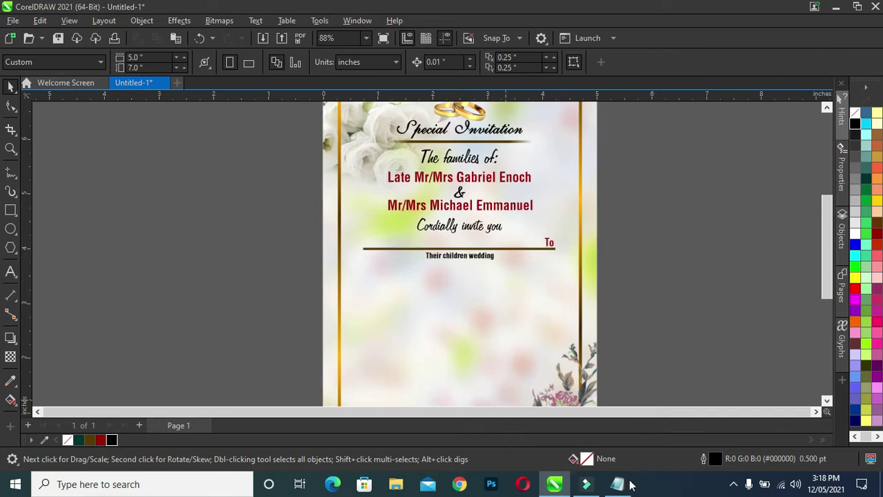
Copy the first partner's name line from the invitation wording notes.
{"action": "left_click", "coordinate": [630, 485]}
{"action": "left_click", "coordinate": [223, 232]}
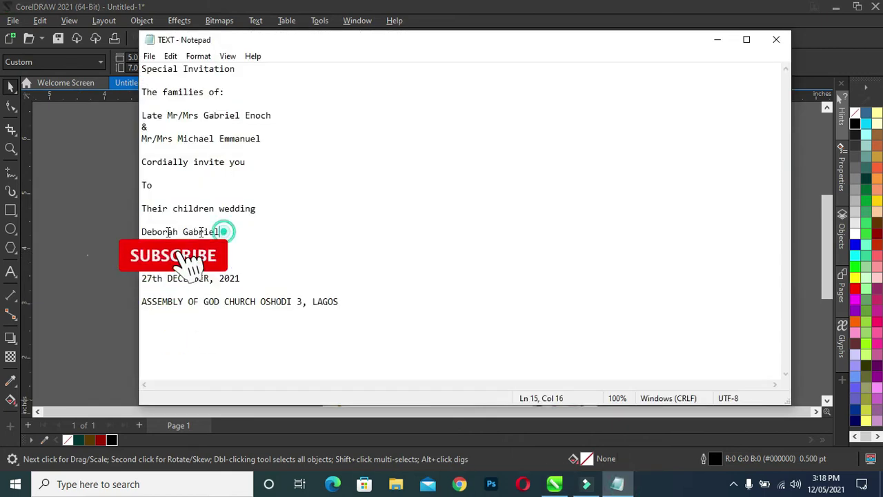
{"action": "key", "text": "shift+Home"}
{"action": "key", "text": "ctrl+c"}
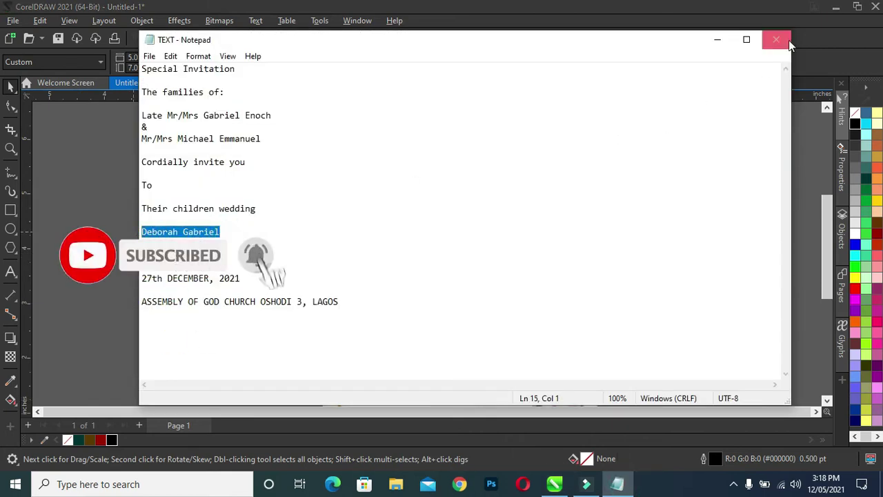
{"action": "left_click", "coordinate": [718, 39]}
Duplicate the script line below 'Their children wedding', paste the first name, and enlarge it to about double size.
{"action": "left_click", "coordinate": [469, 228]}
{"action": "left_click_drag", "start_coordinate": [470, 229], "coordinate": [467, 283]}
{"action": "key", "text": "F8"}
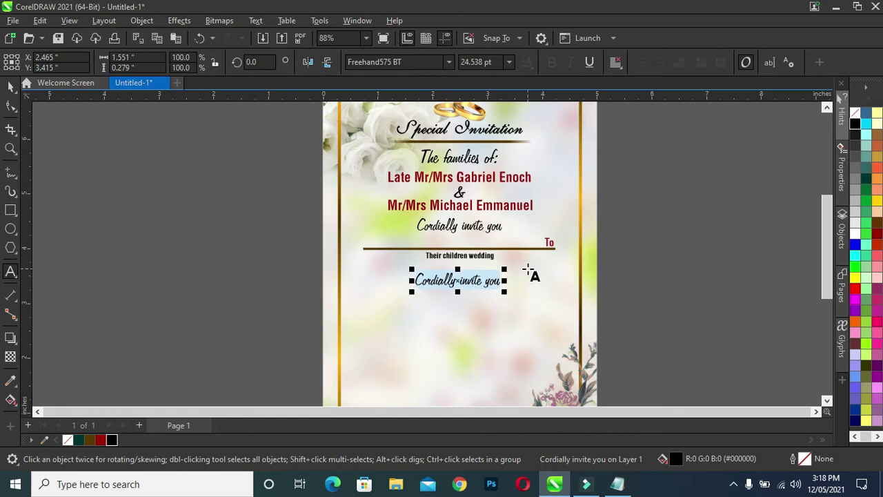
{"action": "key", "text": "ctrl+v"}
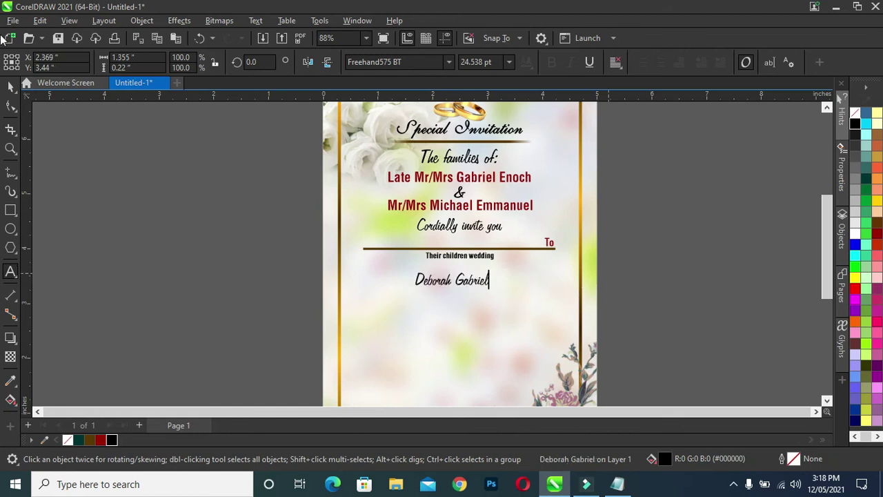
{"action": "left_click", "coordinate": [11, 92]}
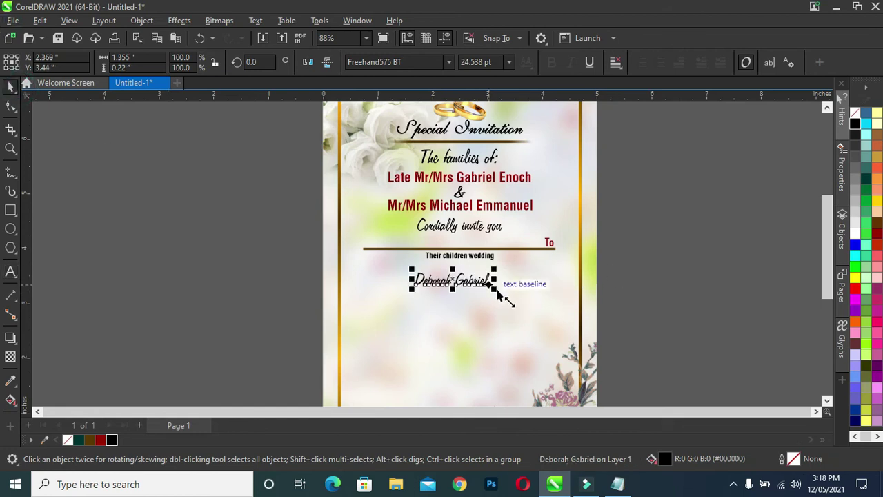
{"action": "left_click_drag", "start_coordinate": [495, 293], "coordinate": [532, 317]}
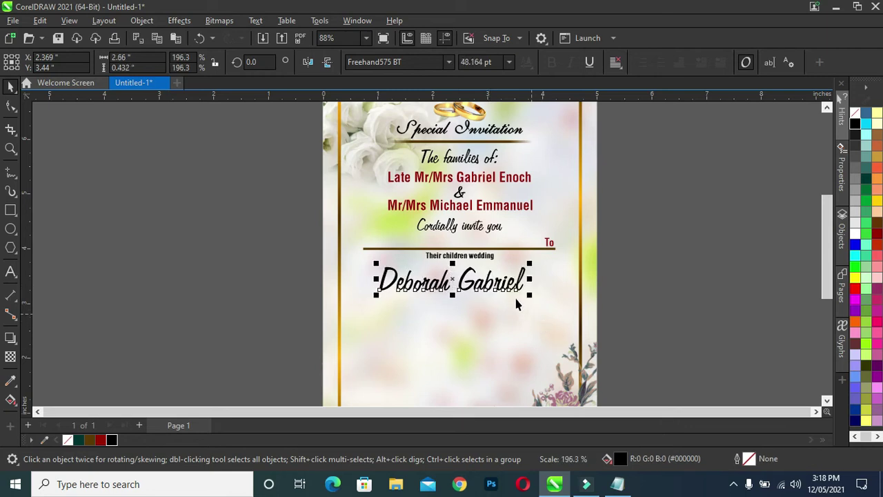
{"action": "left_click_drag", "start_coordinate": [497, 290], "coordinate": [503, 287]}
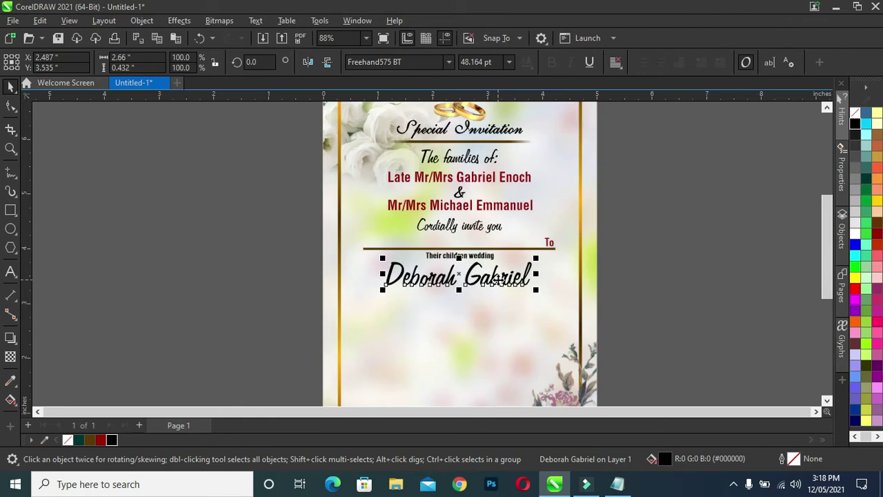
Copy the ampersand under the first name and place a copy of the name below it.
{"action": "left_click", "coordinate": [459, 194]}
{"action": "left_click_drag", "start_coordinate": [459, 195], "coordinate": [459, 296]}
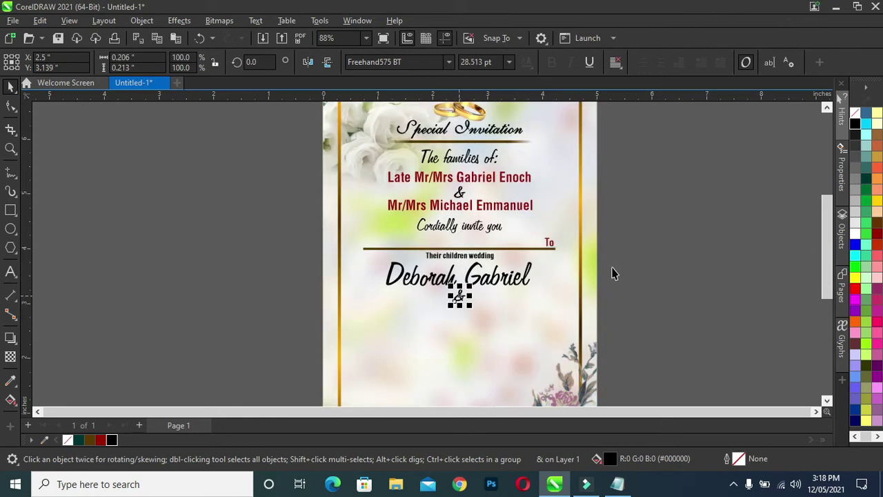
{"action": "left_click", "coordinate": [483, 285]}
{"action": "left_click_drag", "start_coordinate": [483, 284], "coordinate": [476, 327]}
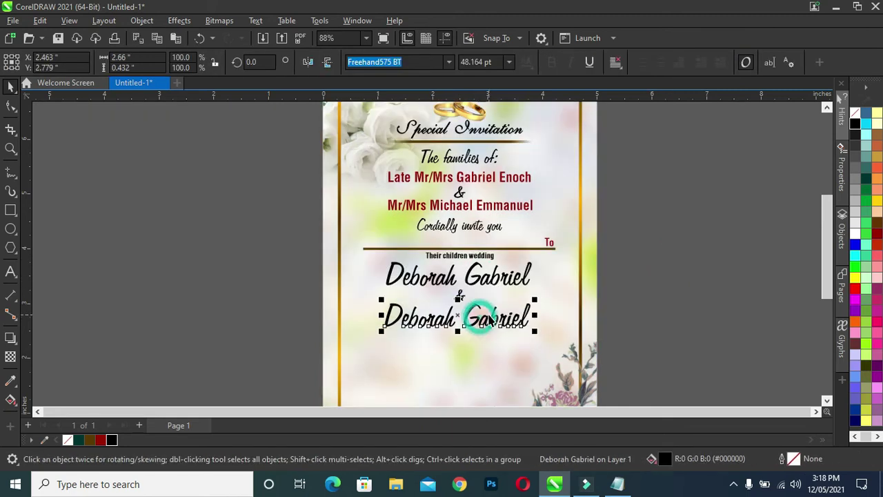
Replace the lower name copy with the second partner's name from the notes.
{"action": "double_click", "coordinate": [476, 323]}
{"action": "key", "text": "ctrl+a"}
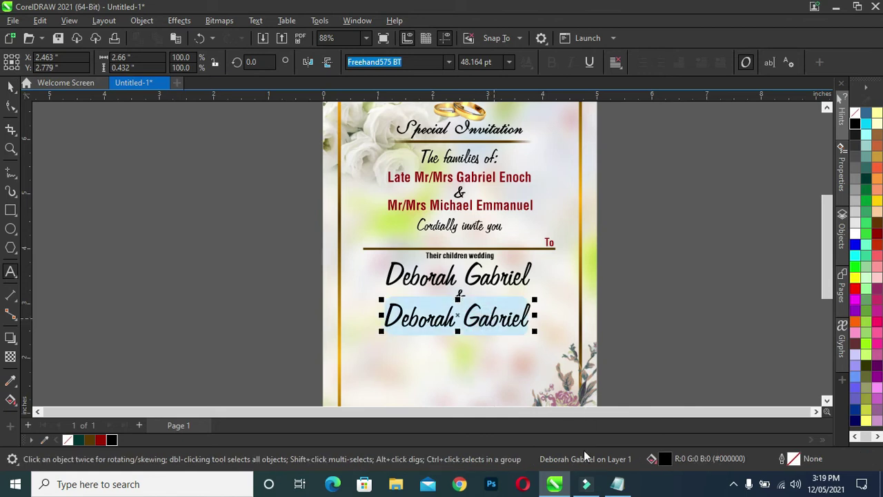
{"action": "left_click", "coordinate": [621, 488]}
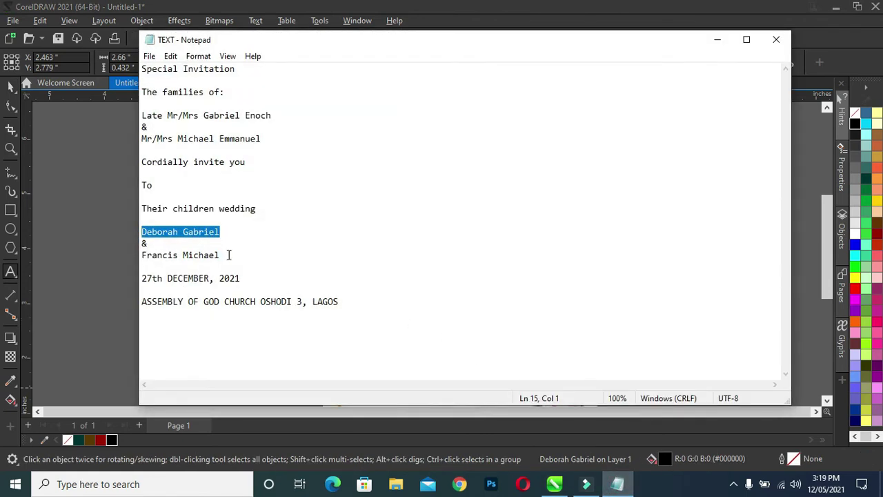
{"action": "left_click_drag", "start_coordinate": [226, 255], "coordinate": [128, 256]}
{"action": "key", "text": "ctrl+c"}
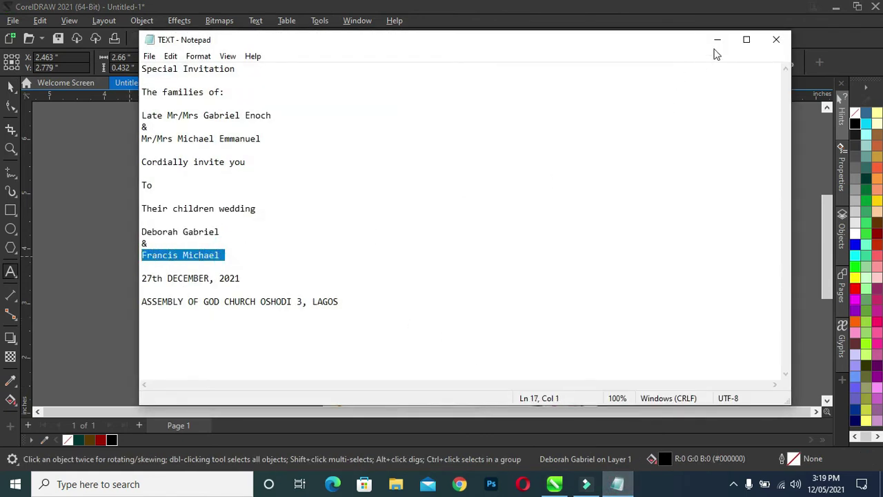
{"action": "left_click", "coordinate": [717, 39]}
{"action": "key", "text": "ctrl+v"}
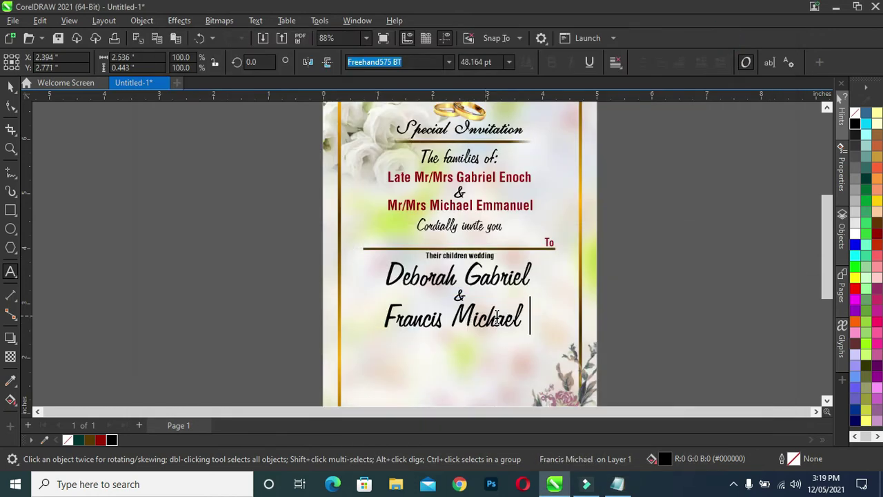
{"action": "left_click", "coordinate": [8, 87]}
Centre the two names and the ampersand on each other.
{"action": "left_click", "coordinate": [704, 274]}
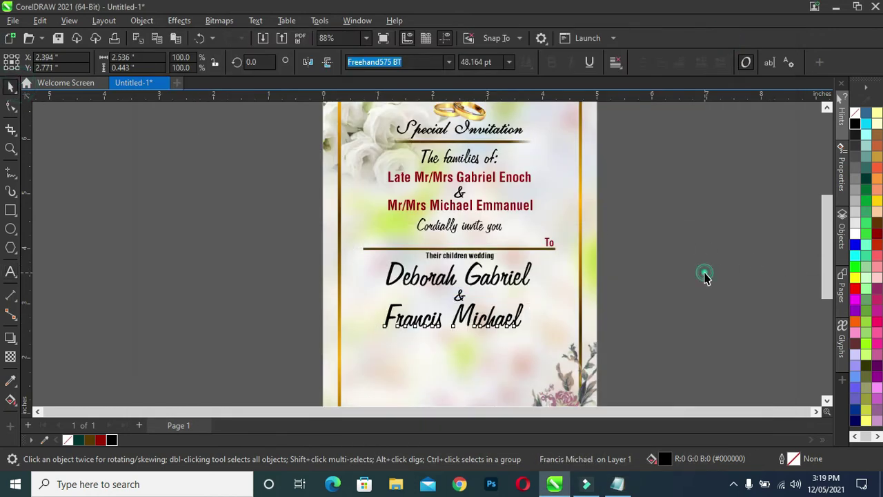
{"action": "left_click_drag", "start_coordinate": [279, 263], "coordinate": [611, 339]}
{"action": "left_click_drag", "start_coordinate": [268, 253], "coordinate": [575, 342]}
{"action": "left_click", "coordinate": [288, 264]}
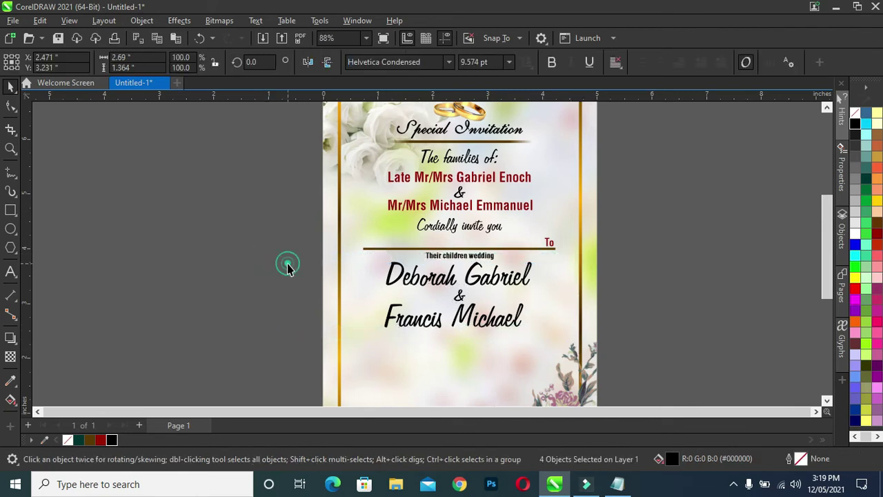
{"action": "mouse_move", "coordinate": [298, 260]}
{"action": "left_mouse_down"}
{"action": "mouse_move", "coordinate": [609, 329]}
{"action": "mouse_move", "coordinate": [601, 351]}
{"action": "left_mouse_up"}
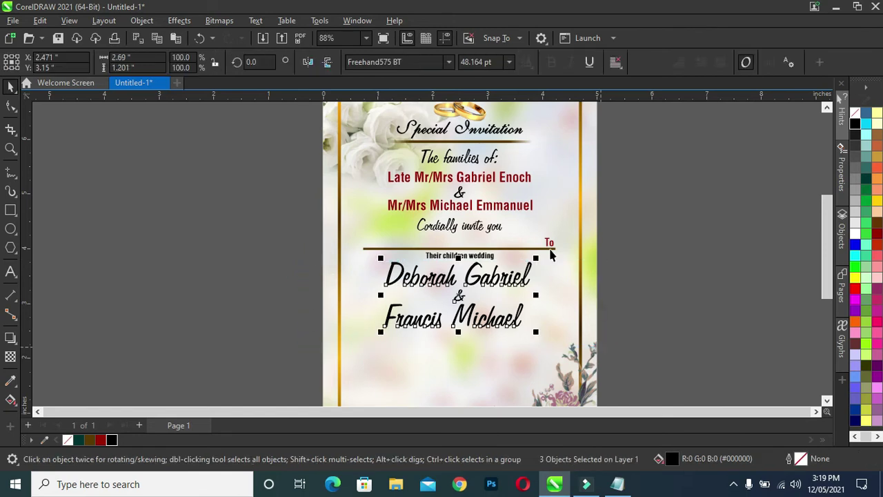
{"action": "left_click", "coordinate": [704, 265]}
{"action": "scroll", "coordinate": [492, 297], "scroll_direction": "down", "scroll_amount": 1}
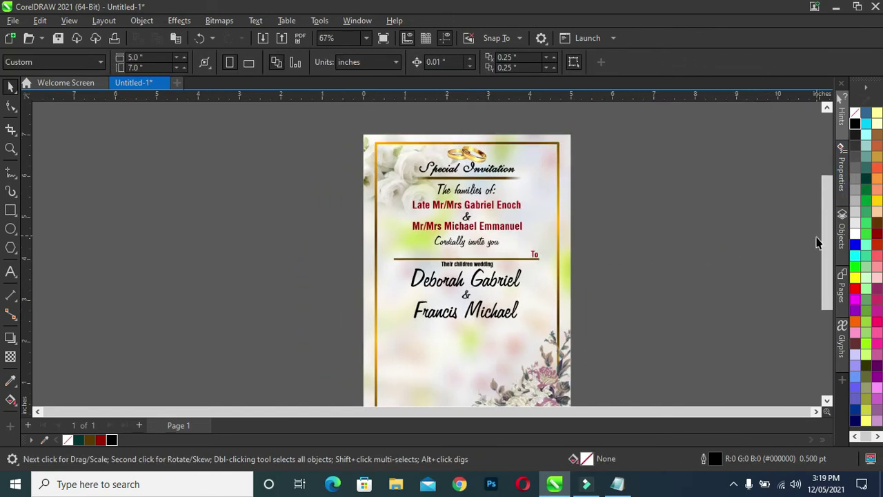
Copy the wedding date line from the invitation wording notes.
{"action": "left_click_drag", "start_coordinate": [825, 258], "coordinate": [805, 285]}
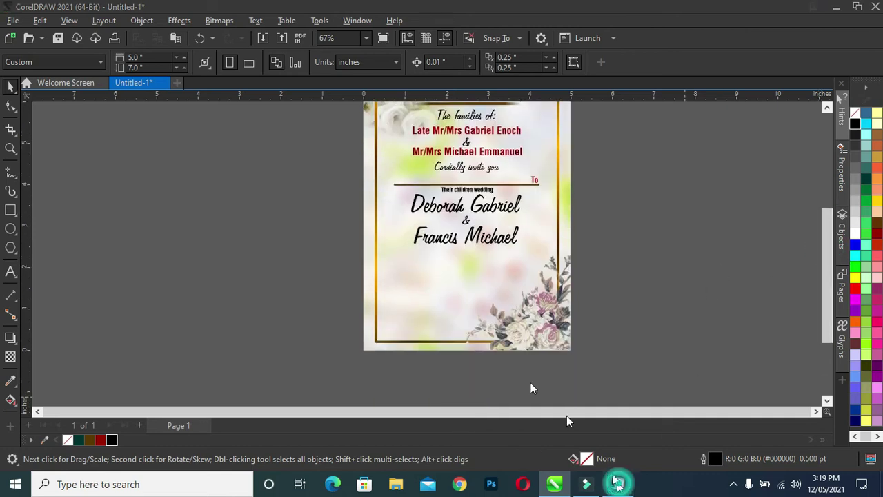
{"action": "left_click", "coordinate": [617, 483]}
{"action": "left_click_drag", "start_coordinate": [255, 277], "coordinate": [106, 283]}
{"action": "key", "text": "ctrl+c"}
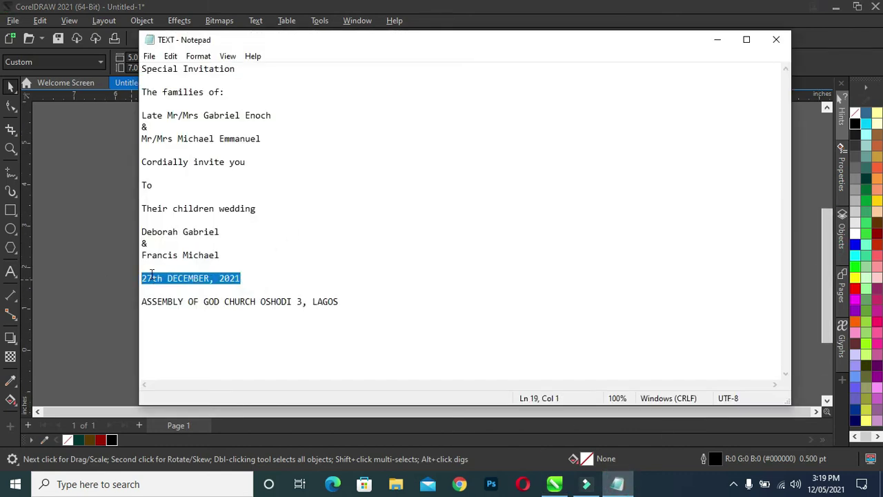
{"action": "left_click", "coordinate": [717, 39]}
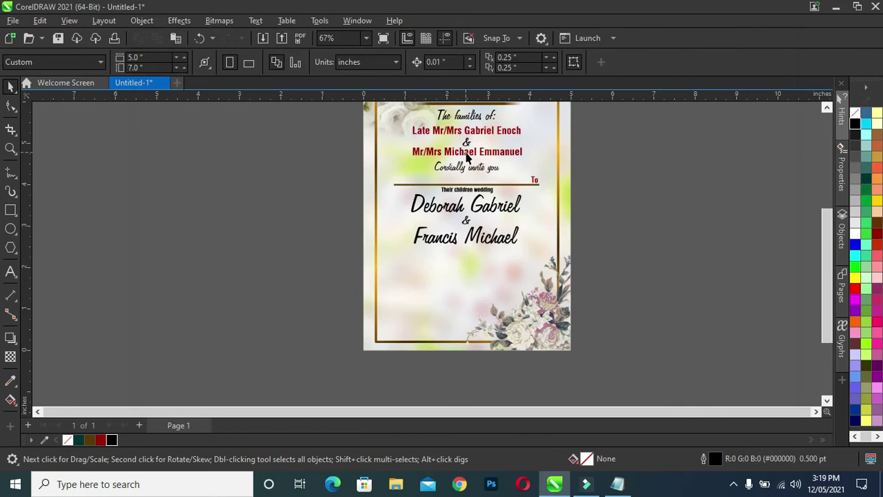
Copy the red family-name line below the couple's names and replace its text with '27th DECEMBER, 2021'.
{"action": "left_click", "coordinate": [466, 155]}
{"action": "left_click_drag", "start_coordinate": [466, 155], "coordinate": [468, 270]}
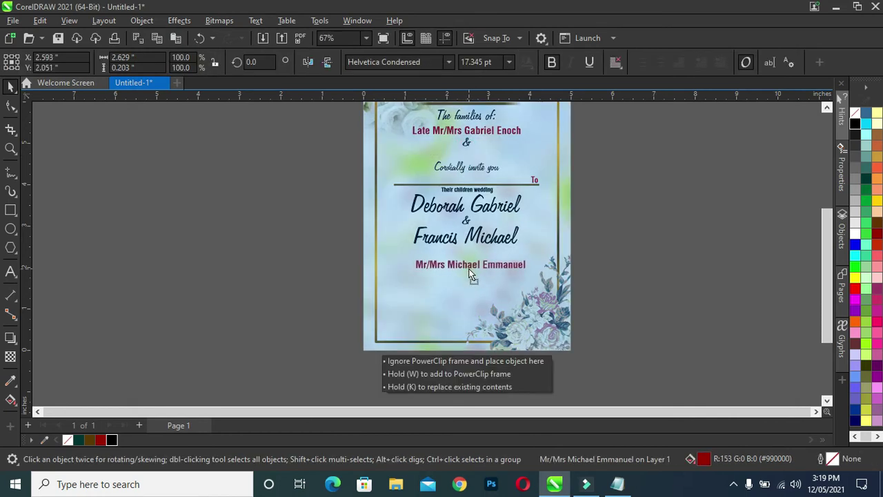
{"action": "right_click", "coordinate": [469, 268]}
{"action": "key", "text": "F8"}
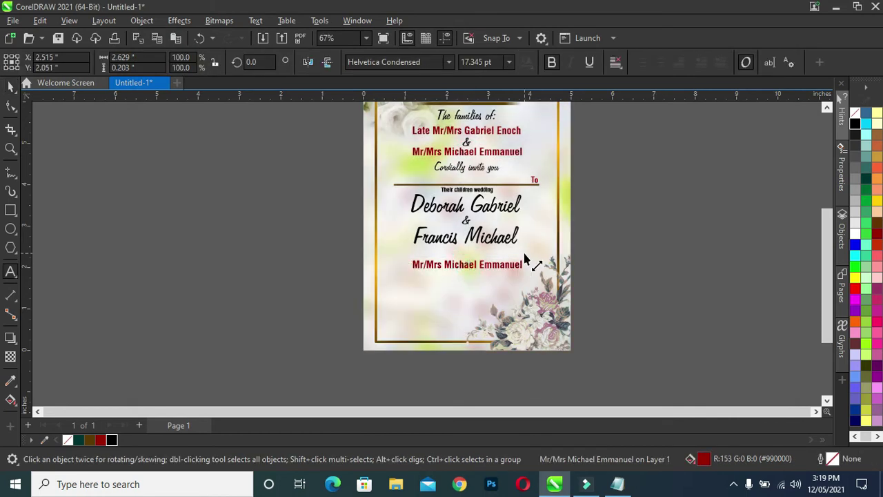
{"action": "key", "text": "ctrl+v"}
{"action": "key", "text": "Escape"}
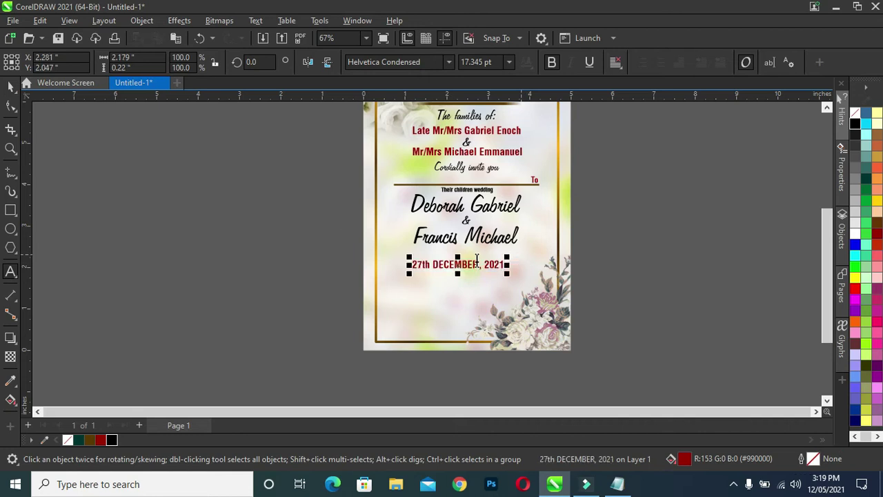
Centre the date line horizontally on the page.
{"action": "left_click", "coordinate": [424, 301], "text": "shift"}
{"action": "key", "text": "c"}
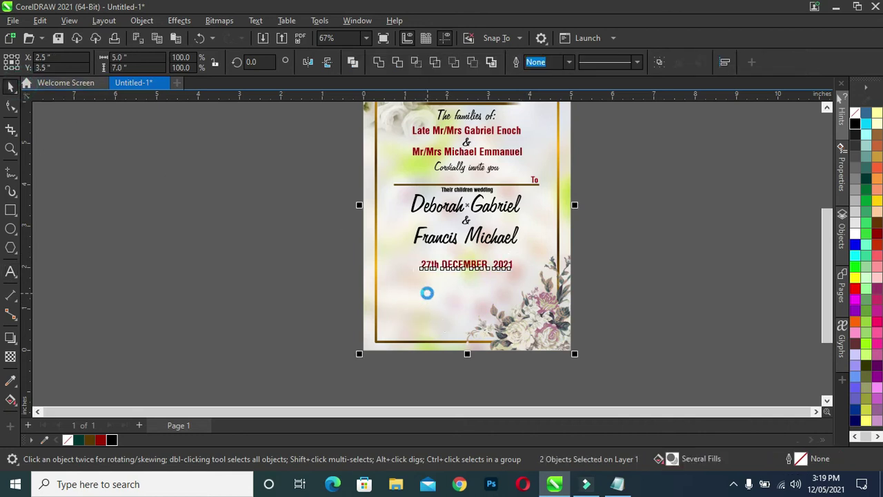
{"action": "left_click", "coordinate": [671, 267]}
{"action": "scroll", "coordinate": [465, 274], "scroll_direction": "up", "scroll_amount": 1}
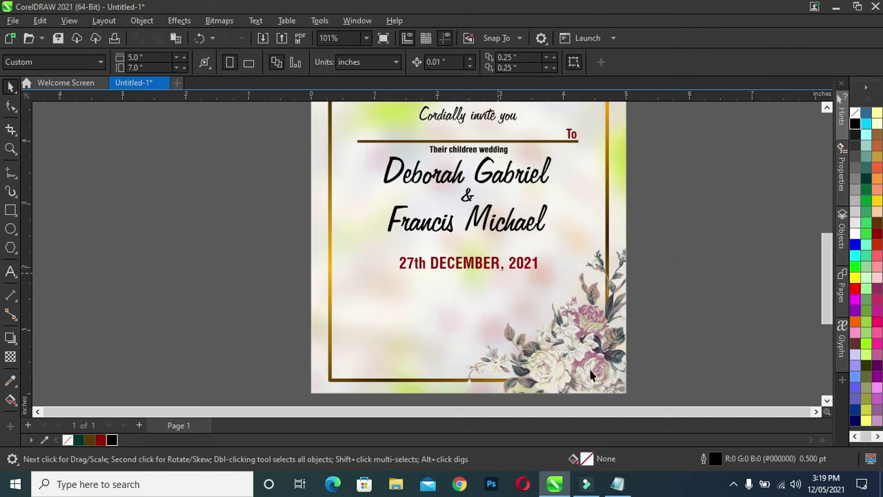
{"action": "left_click", "coordinate": [617, 484]}
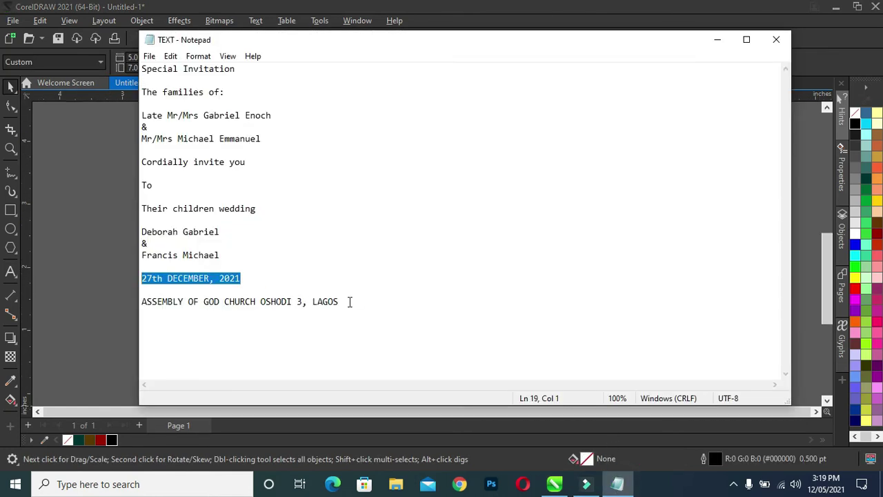
Copy the church venue line from the notes and paste it over a copy of the date.
{"action": "left_click_drag", "start_coordinate": [350, 302], "coordinate": [126, 302]}
{"action": "key", "text": "ctrl+c"}
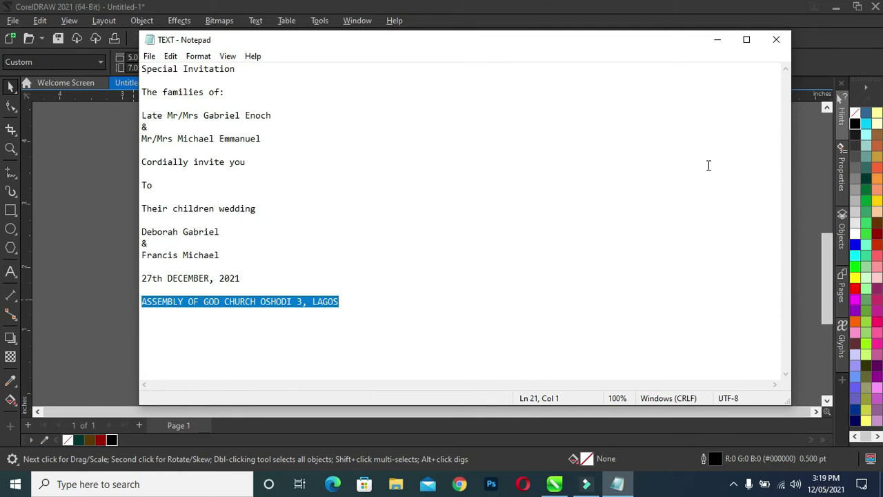
{"action": "left_click", "coordinate": [718, 39]}
{"action": "left_click", "coordinate": [467, 263]}
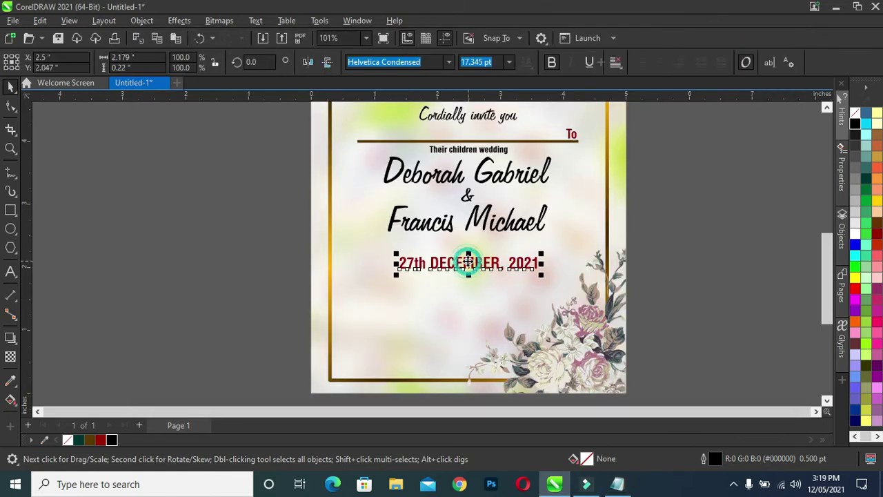
{"action": "left_click_drag", "start_coordinate": [469, 292], "coordinate": [468, 301]}
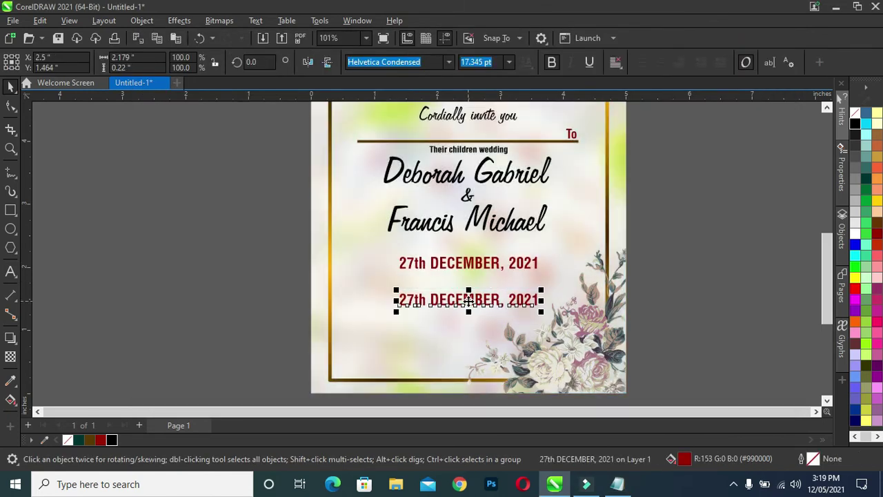
{"action": "double_click", "coordinate": [523, 295]}
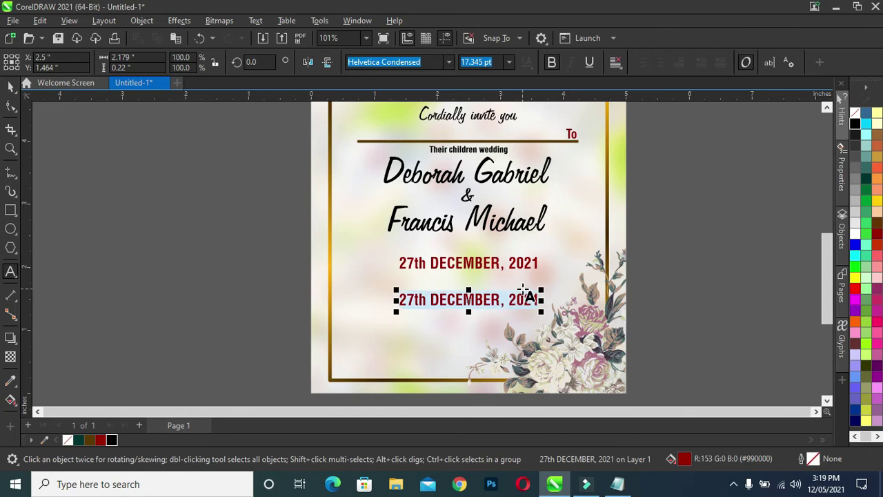
{"action": "key", "text": "ctrl+v"}
Shrink the venue line to about 11 pt, centre it on the page, and move it just below the date.
{"action": "left_click", "coordinate": [10, 85]}
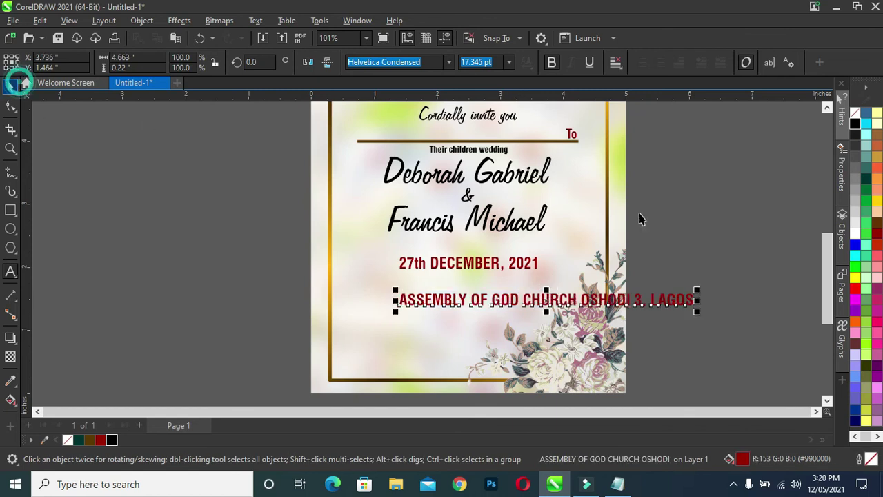
{"action": "left_click_drag", "start_coordinate": [697, 312], "coordinate": [598, 307]}
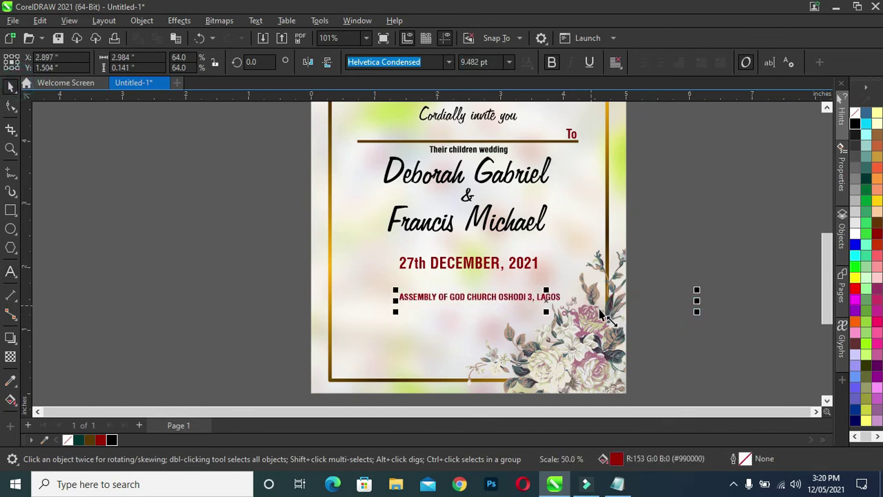
{"action": "left_click", "coordinate": [406, 360], "text": "shift"}
{"action": "key", "text": "c"}
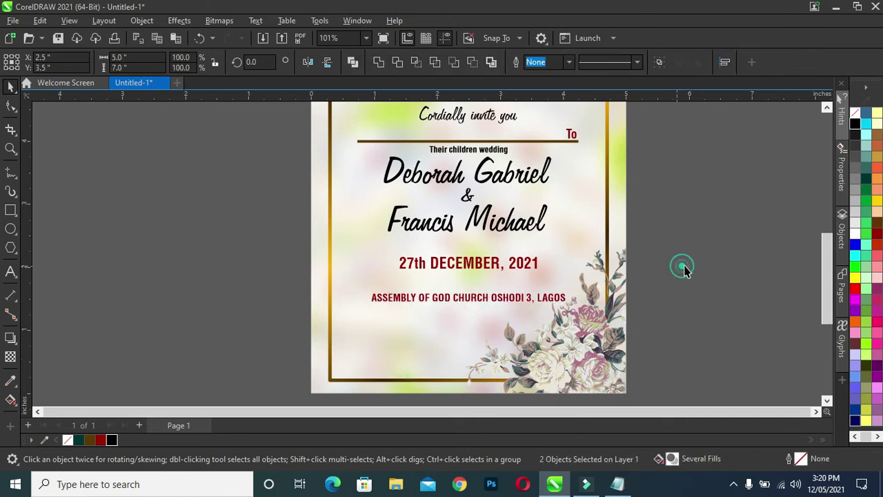
{"action": "left_click", "coordinate": [684, 269]}
{"action": "left_click", "coordinate": [497, 297]}
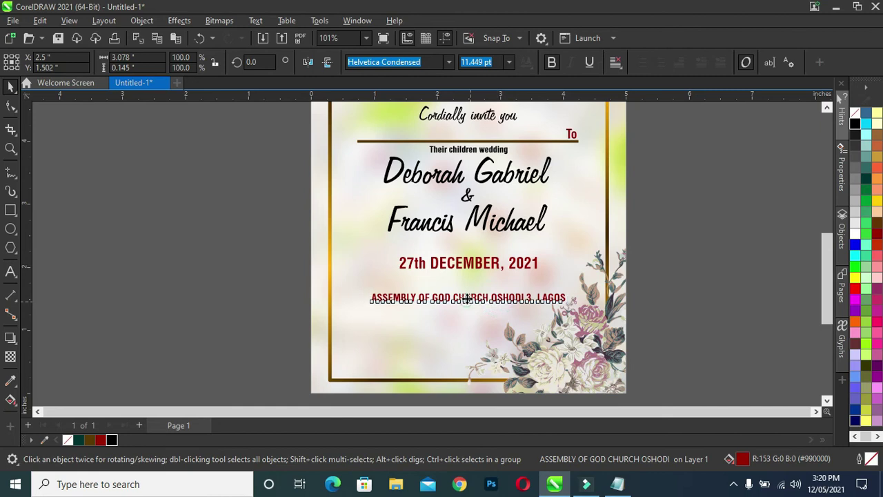
{"action": "left_click_drag", "start_coordinate": [467, 298], "coordinate": [467, 281]}
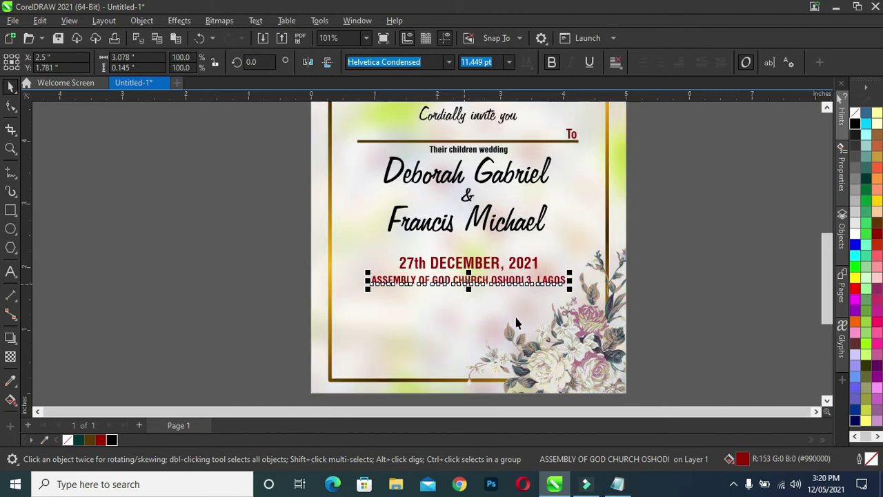
{"action": "left_click", "coordinate": [701, 284]}
{"action": "scroll", "coordinate": [521, 282], "scroll_direction": "down", "scroll_amount": 2}
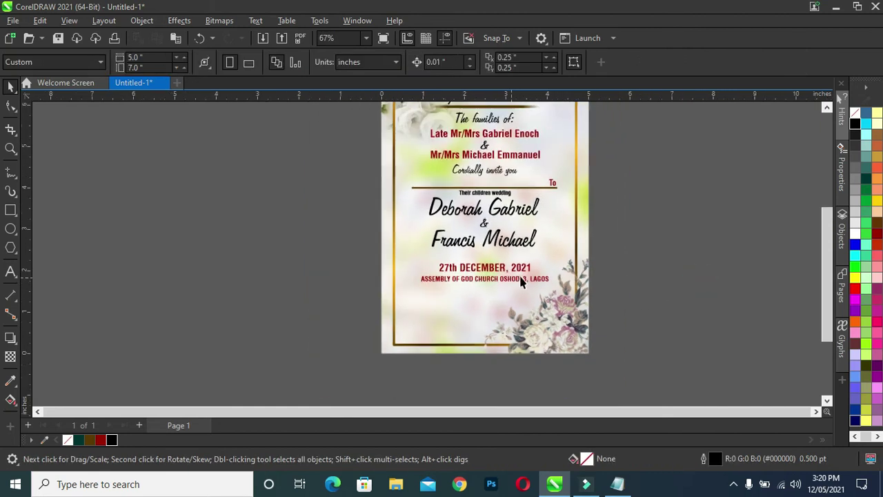
Add a new 'RSVP:' text line and move it onto the card.
{"action": "left_click", "coordinate": [622, 266]}
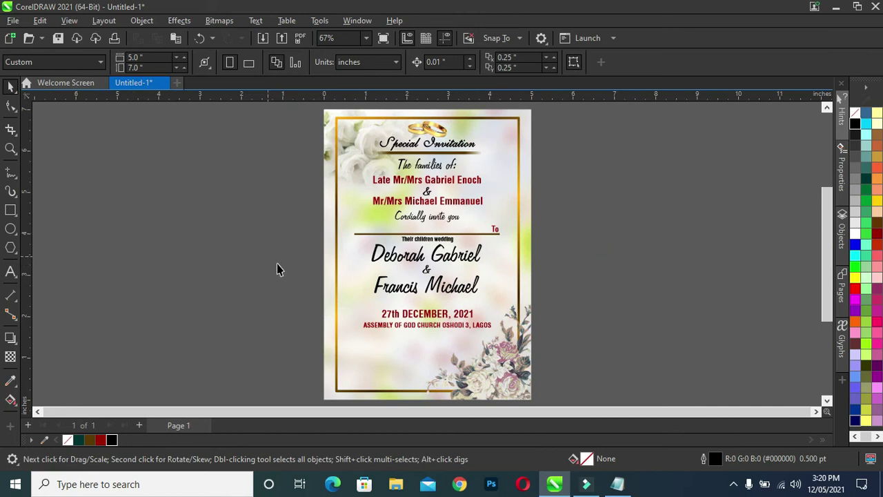
{"action": "scroll", "coordinate": [428, 356], "scroll_direction": "up", "scroll_amount": 2}
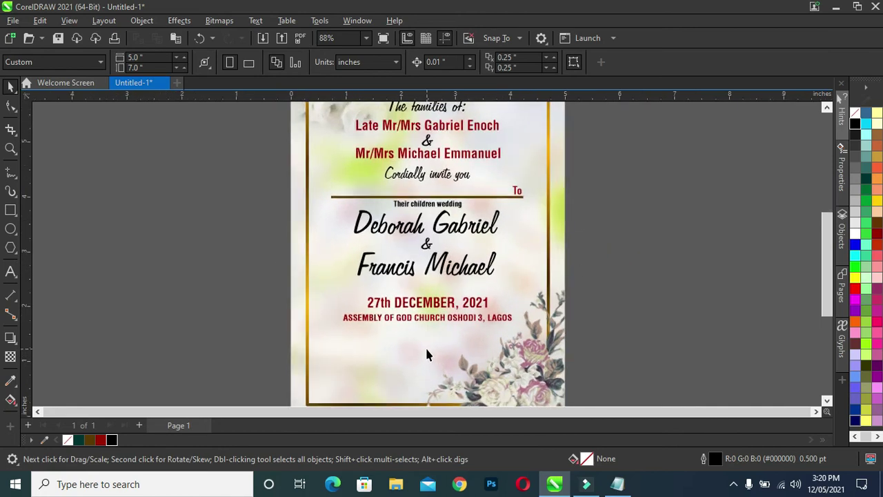
{"action": "scroll", "coordinate": [425, 355], "scroll_direction": "up", "scroll_amount": 1}
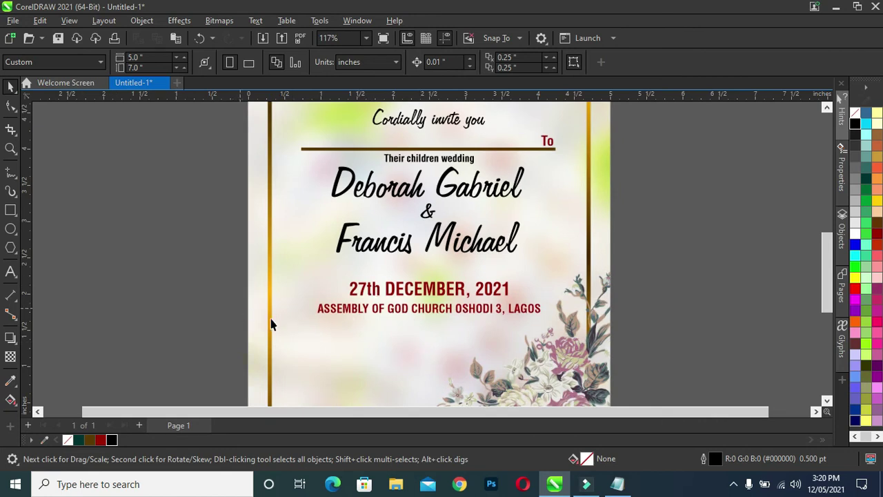
{"action": "left_click", "coordinate": [10, 271]}
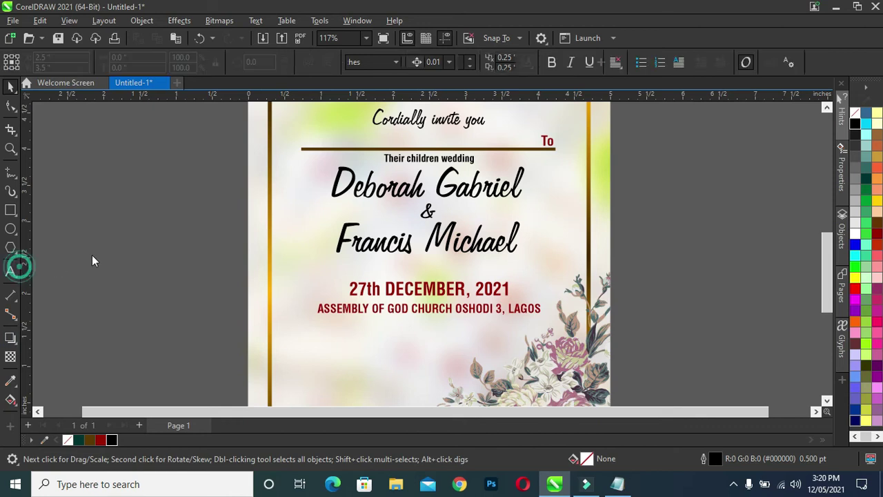
{"action": "left_click", "coordinate": [148, 252]}
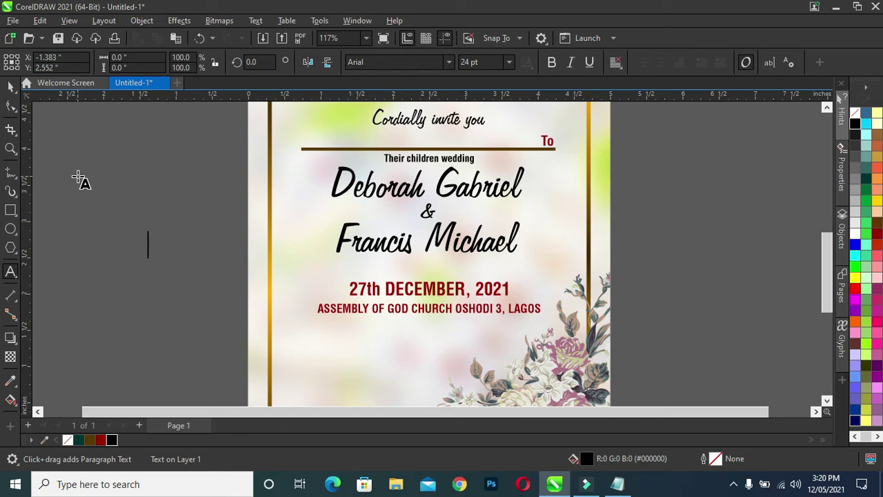
{"action": "type", "text": "RSVP"}
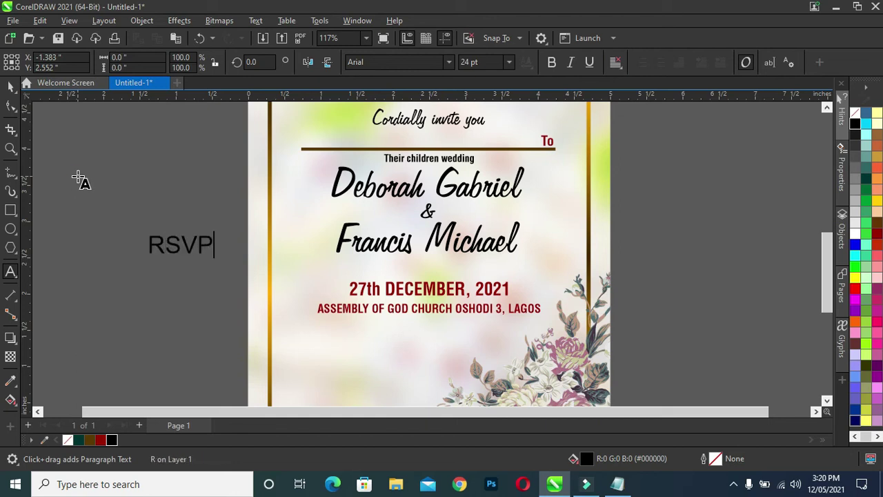
{"action": "type", "text": ":"}
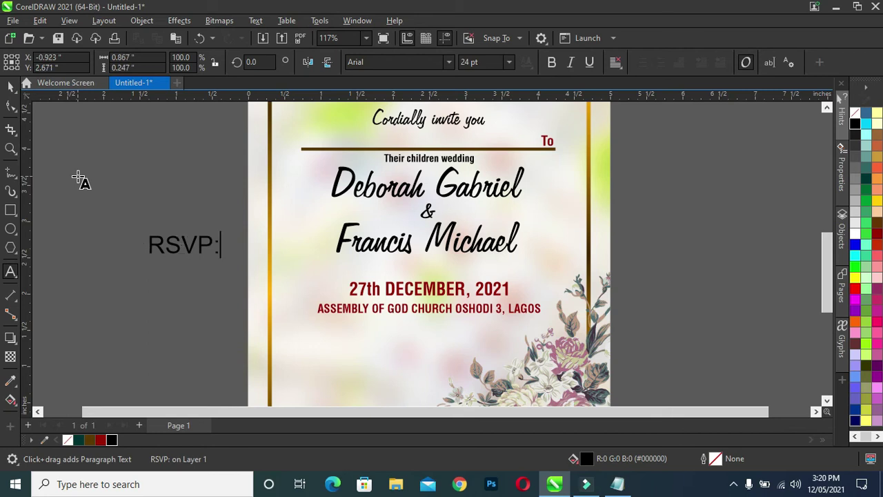
{"action": "key", "text": "ctrl+space"}
{"action": "left_click_drag", "start_coordinate": [198, 245], "coordinate": [379, 361]}
Make 'RSVP:' Helvetica Condensed in Ruby Red, centred below the venue line.
{"action": "left_click", "coordinate": [448, 62]}
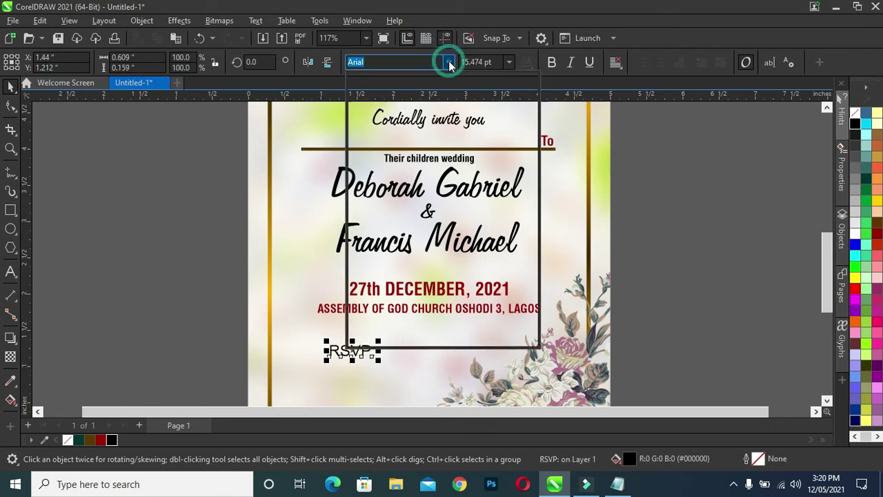
{"action": "left_click", "coordinate": [444, 104]}
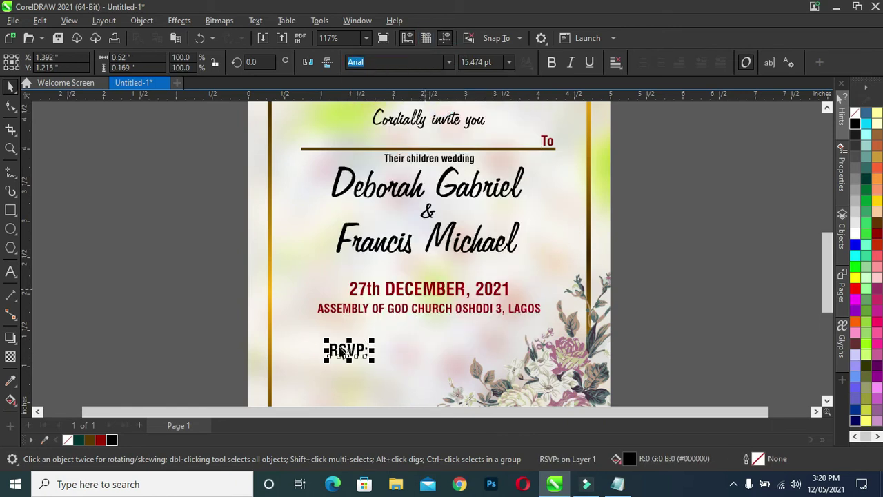
{"action": "left_click", "coordinate": [102, 440]}
{"action": "left_click", "coordinate": [151, 336]}
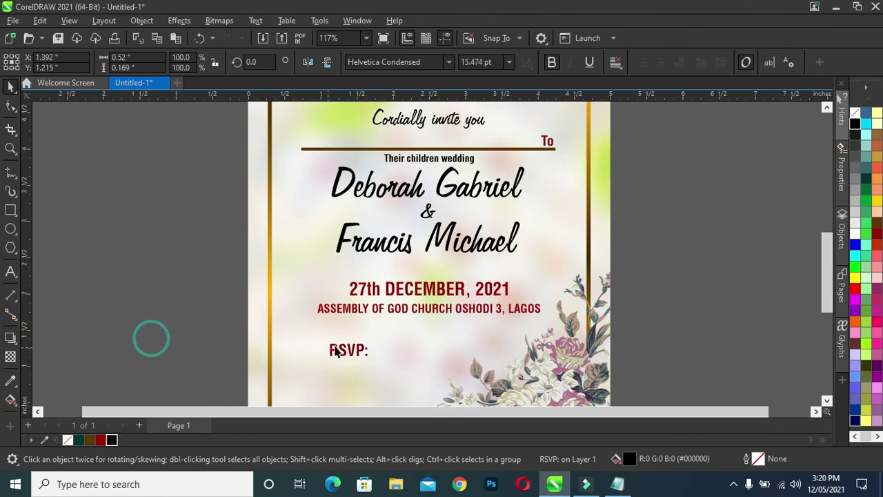
{"action": "left_click", "coordinate": [348, 351]}
{"action": "left_click_drag", "start_coordinate": [350, 351], "coordinate": [431, 348]}
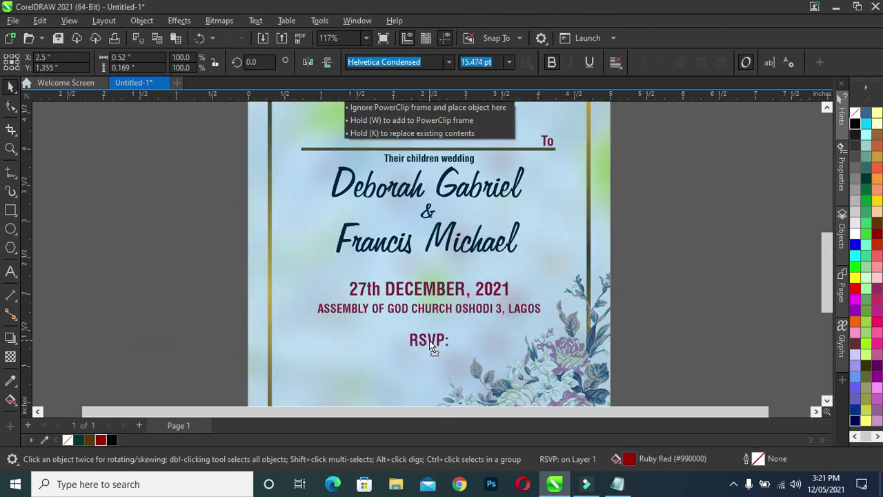
{"action": "left_click_drag", "start_coordinate": [430, 343], "coordinate": [429, 342]}
{"action": "left_click", "coordinate": [338, 358], "text": "shift"}
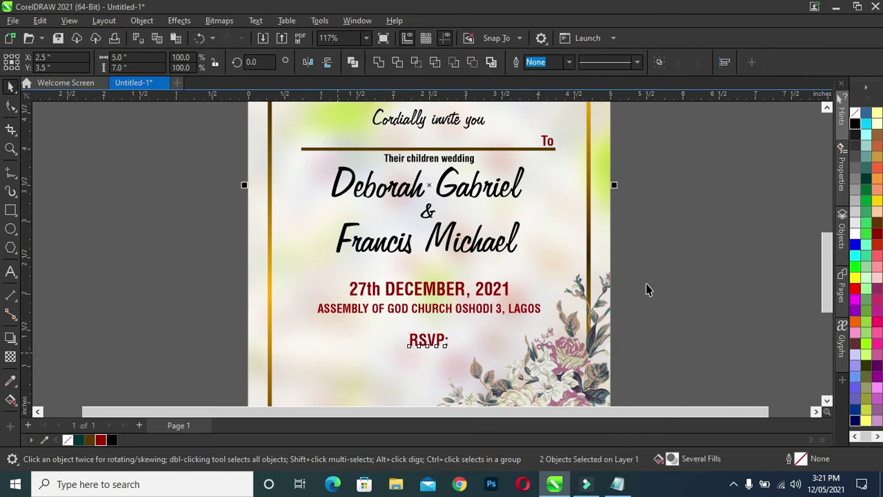
{"action": "left_click", "coordinate": [670, 272]}
Place a copy of the 'RSVP:' heading just beneath it.
{"action": "scroll", "coordinate": [455, 330], "scroll_direction": "down", "scroll_amount": 1}
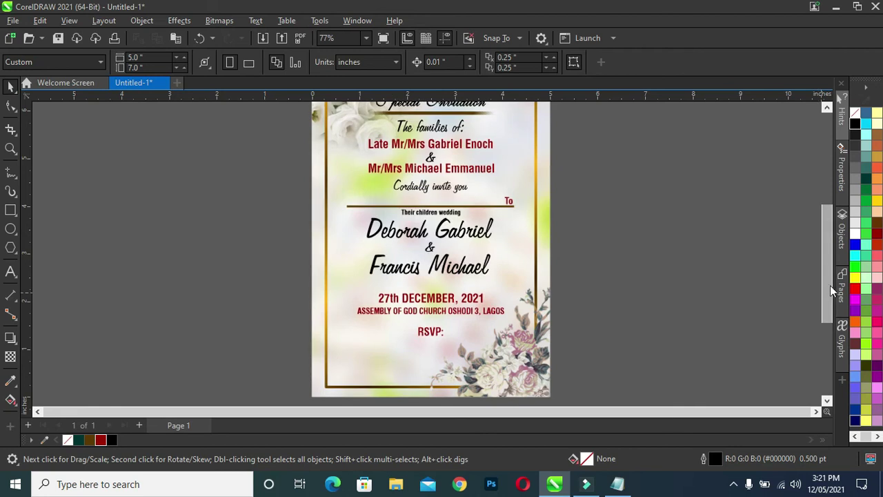
{"action": "left_click_drag", "start_coordinate": [828, 287], "coordinate": [824, 303]}
{"action": "scroll", "coordinate": [460, 277], "scroll_direction": "up", "scroll_amount": 1}
{"action": "scroll", "coordinate": [460, 281], "scroll_direction": "up", "scroll_amount": 1}
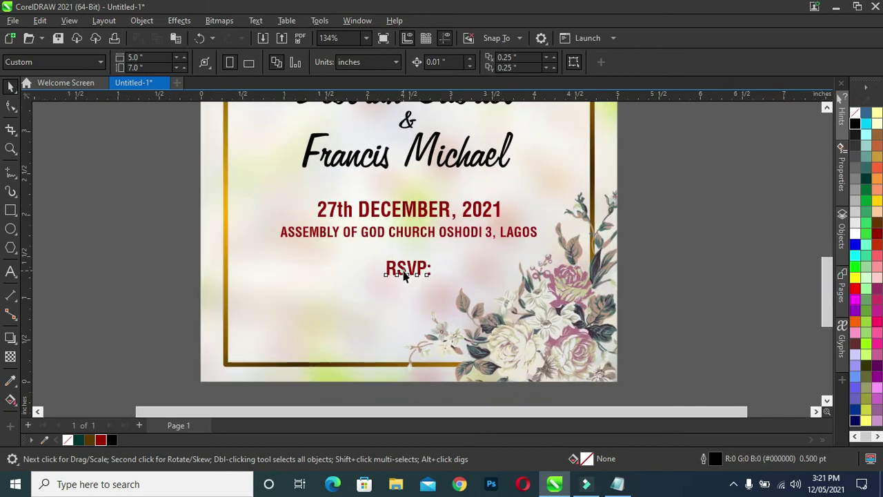
{"action": "left_click", "coordinate": [404, 273]}
{"action": "mouse_move", "coordinate": [404, 273]}
{"action": "left_mouse_down"}
{"action": "mouse_move", "coordinate": [385, 309]}
{"action": "mouse_move", "coordinate": [368, 294]}
{"action": "left_mouse_up"}
Shrink the RSVP copy, retype it as the first phone number, and centre it under 'RSVP:'.
{"action": "key", "text": "F8"}
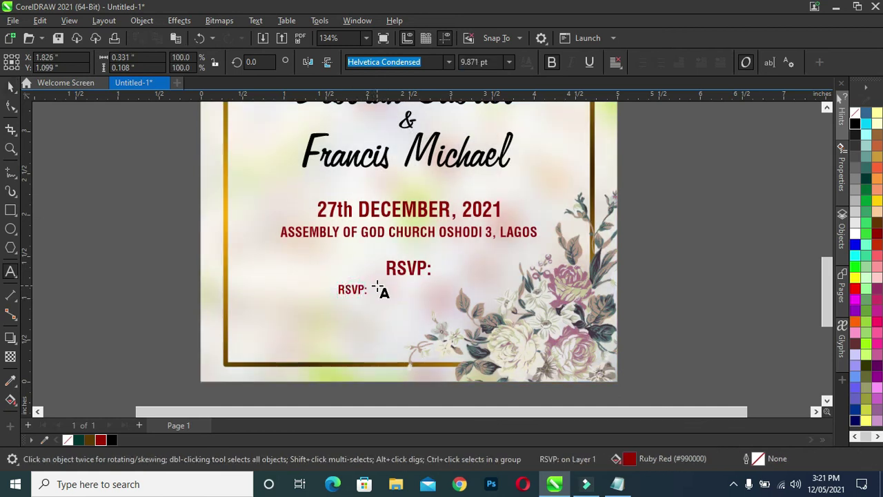
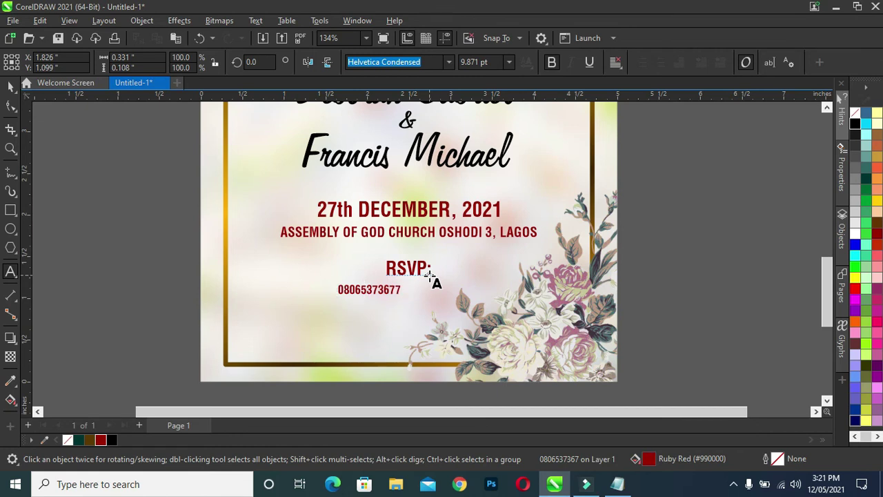
{"action": "key", "text": "ctrl+space"}
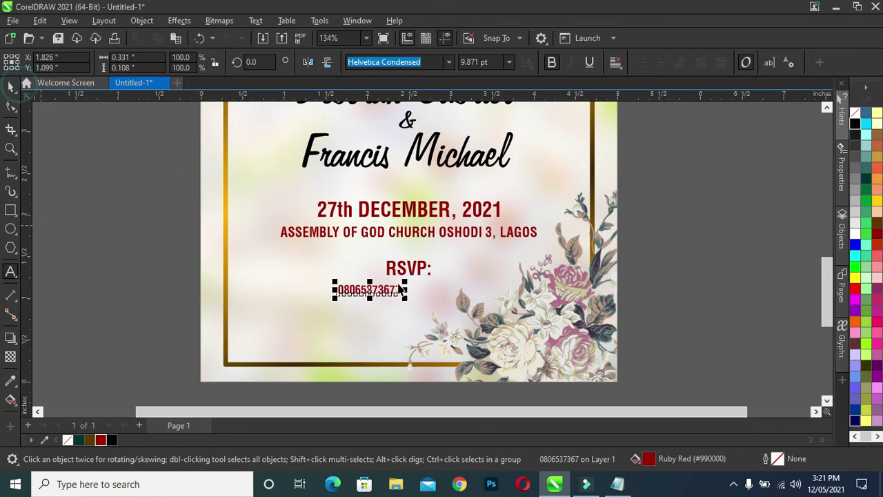
{"action": "left_click_drag", "start_coordinate": [370, 287], "coordinate": [410, 291]}
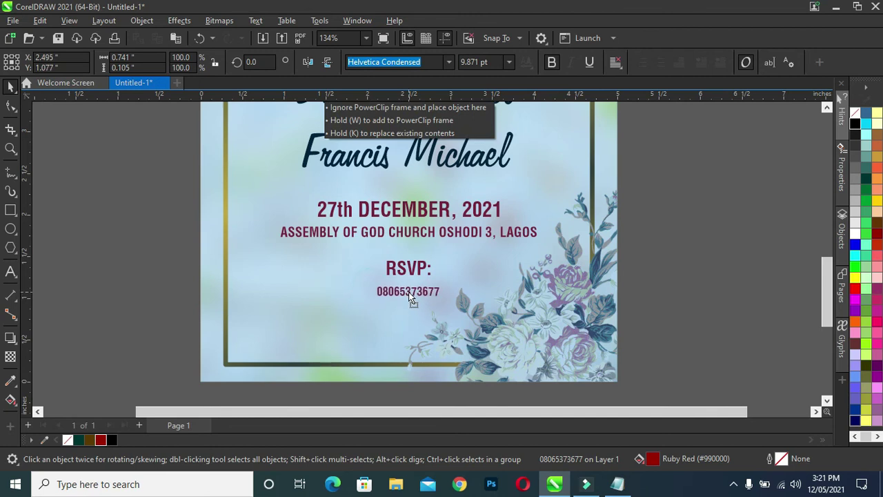
{"action": "left_click_drag", "start_coordinate": [410, 289], "coordinate": [410, 288]}
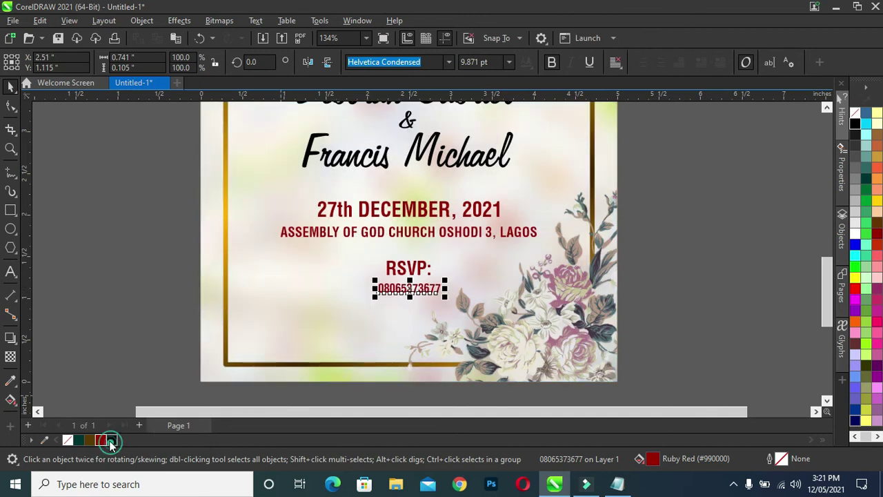
Duplicate the phone number line below and start typing the second number.
{"action": "mouse_move", "coordinate": [410, 290]}
{"action": "left_mouse_down"}
{"action": "mouse_move", "coordinate": [411, 308]}
{"action": "mouse_move", "coordinate": [411, 301]}
{"action": "left_mouse_up"}
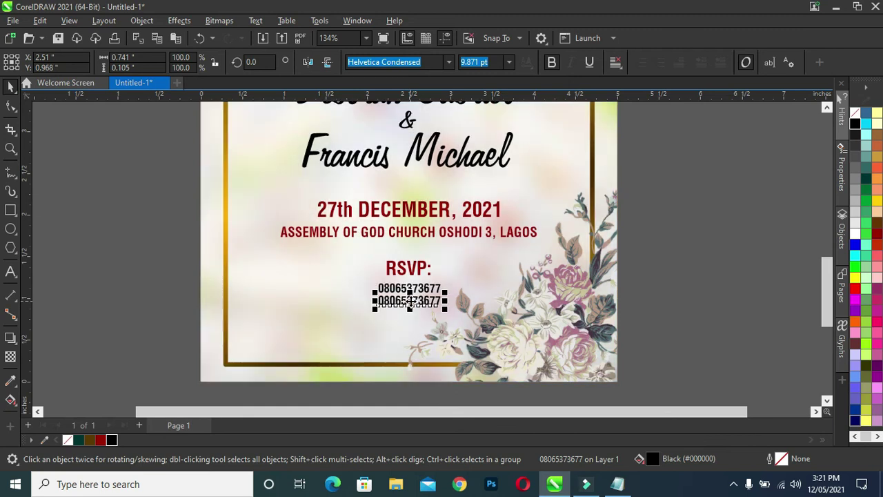
{"action": "left_click", "coordinate": [410, 302]}
{"action": "double_click", "coordinate": [443, 301]}
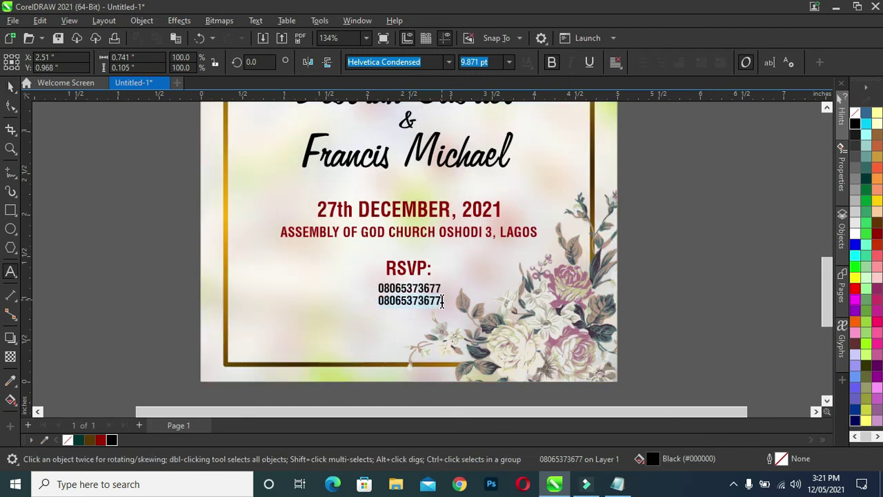
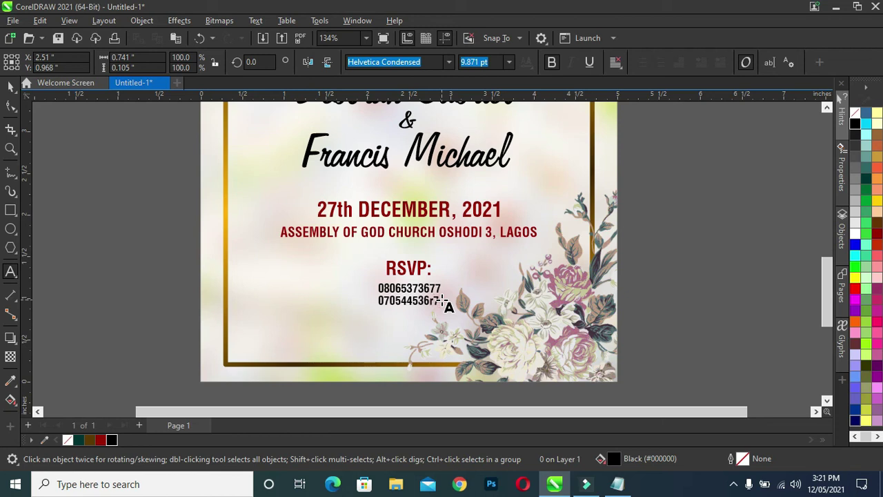
Append the final digits 57 to the second RSVP phone number.
{"action": "key", "text": "Escape"}
{"action": "left_click", "coordinate": [442, 301]}
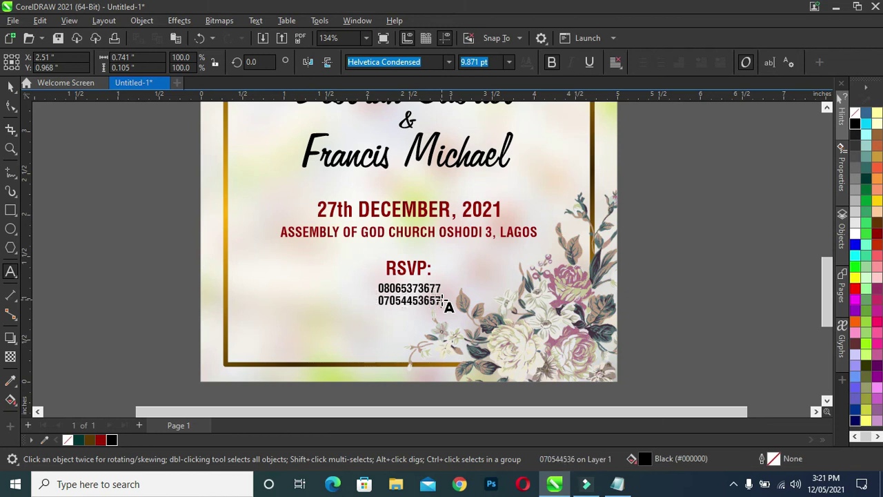
{"action": "key", "text": "Escape"}
{"action": "left_click", "coordinate": [11, 86]}
{"action": "left_click", "coordinate": [96, 202]}
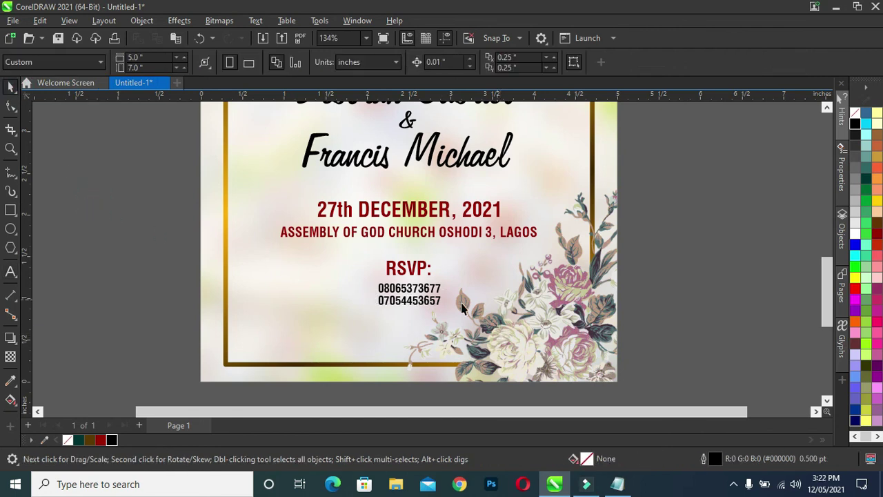
Check the two phone-number lines and fit the whole invitation page in view.
{"action": "scroll", "coordinate": [468, 304], "scroll_direction": "down", "scroll_amount": 1}
{"action": "scroll", "coordinate": [463, 300], "scroll_direction": "down", "scroll_amount": 1}
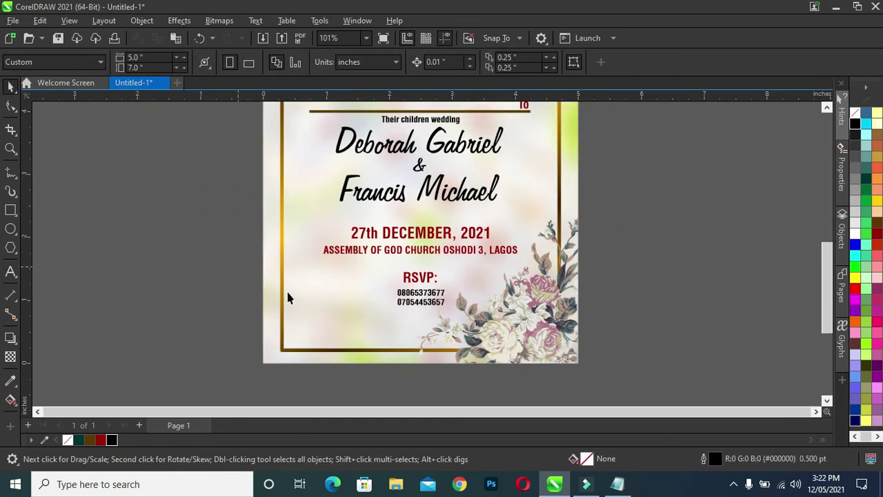
{"action": "left_click_drag", "start_coordinate": [235, 279], "coordinate": [473, 325]}
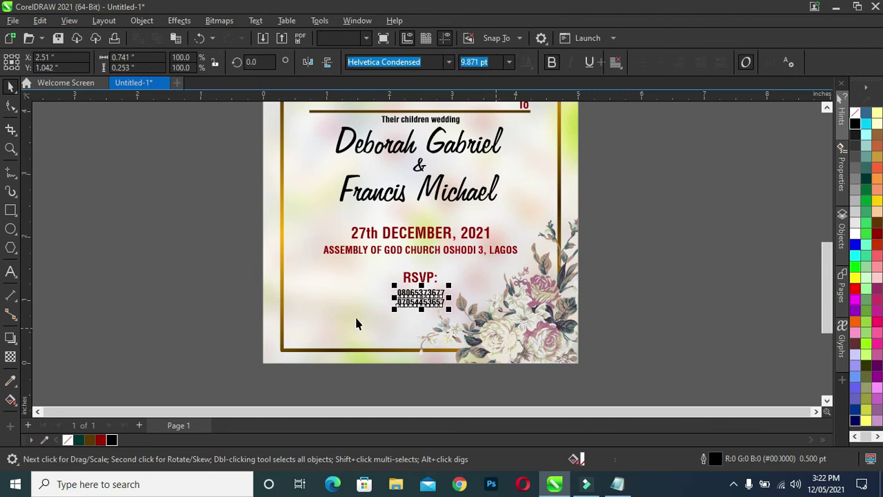
{"action": "left_click", "coordinate": [329, 312], "text": "shift"}
{"action": "left_click", "coordinate": [330, 312], "text": "shift"}
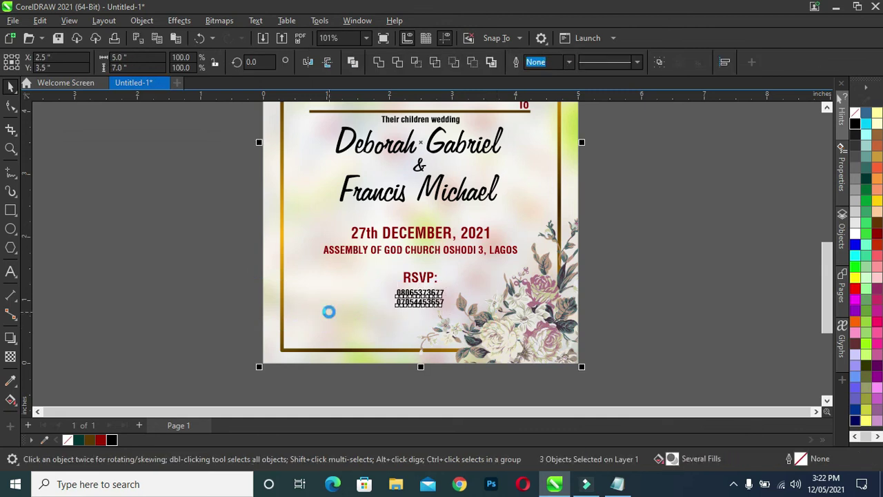
{"action": "key", "text": "Escape"}
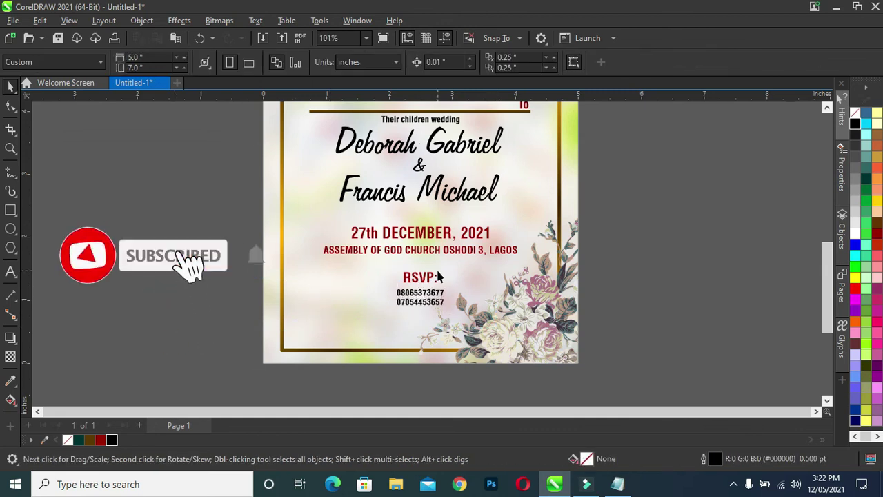
{"action": "scroll", "coordinate": [463, 306], "scroll_direction": "up", "scroll_amount": 1}
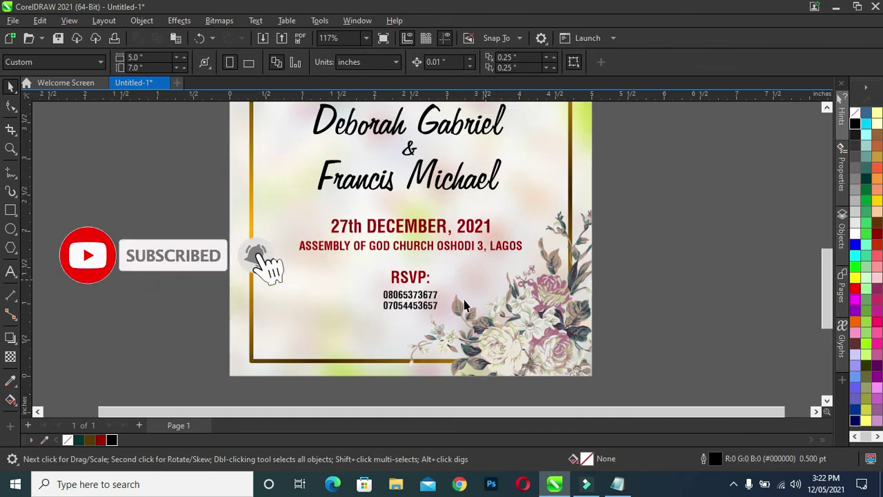
{"action": "left_click", "coordinate": [418, 311]}
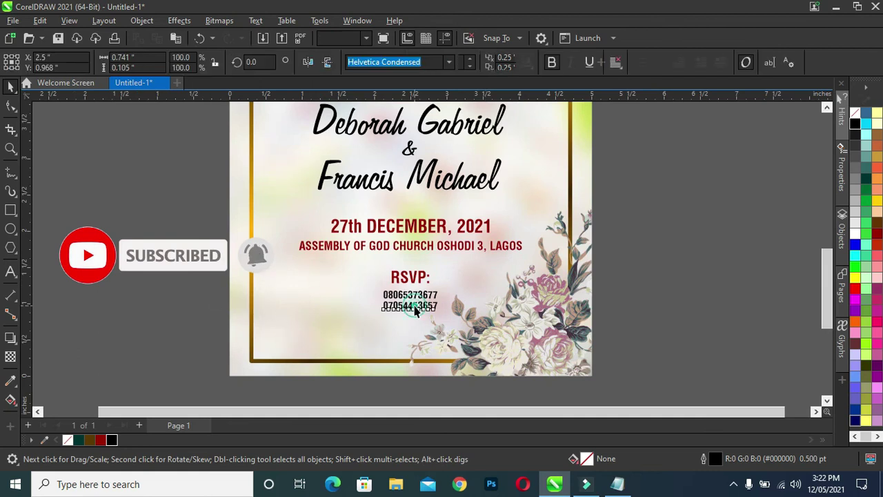
{"action": "left_click", "coordinate": [675, 290]}
{"action": "key", "text": "shift+F4"}
{"action": "left_click", "coordinate": [627, 246]}
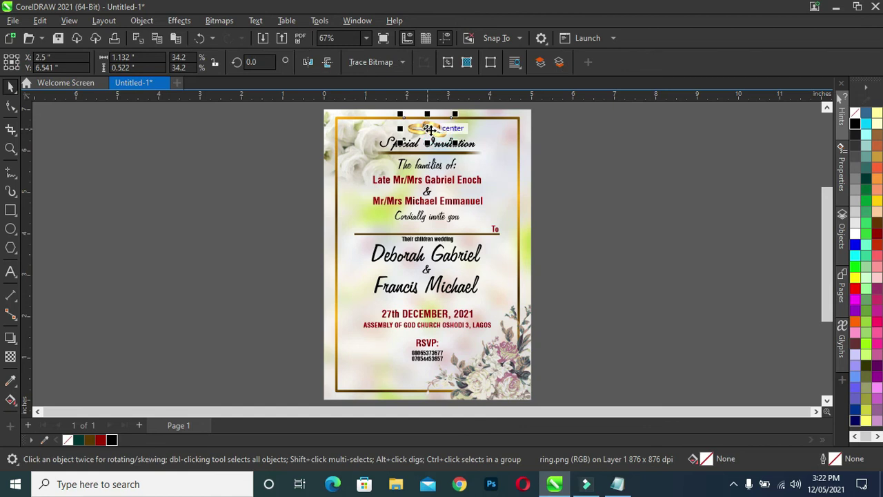
Move the ring image down over the names and scale it to about 96%.
{"action": "left_click_drag", "start_coordinate": [435, 123], "coordinate": [436, 239]}
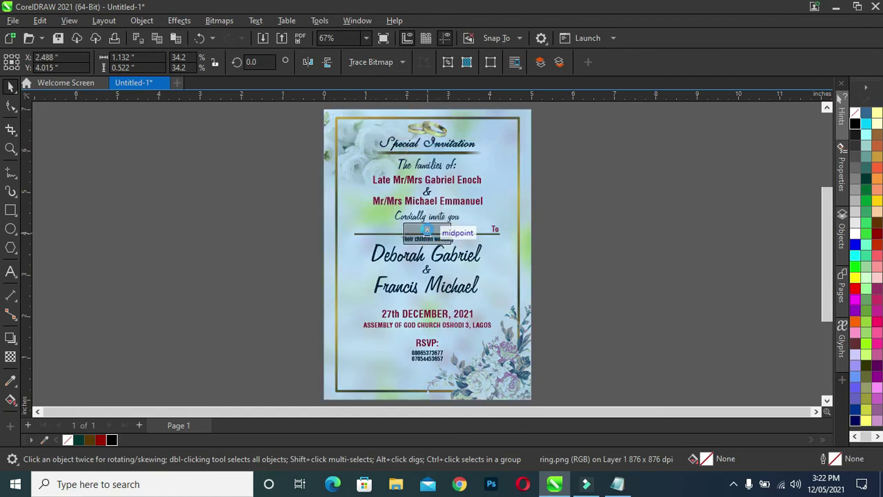
{"action": "scroll", "coordinate": [436, 240], "scroll_direction": "up", "scroll_amount": 2}
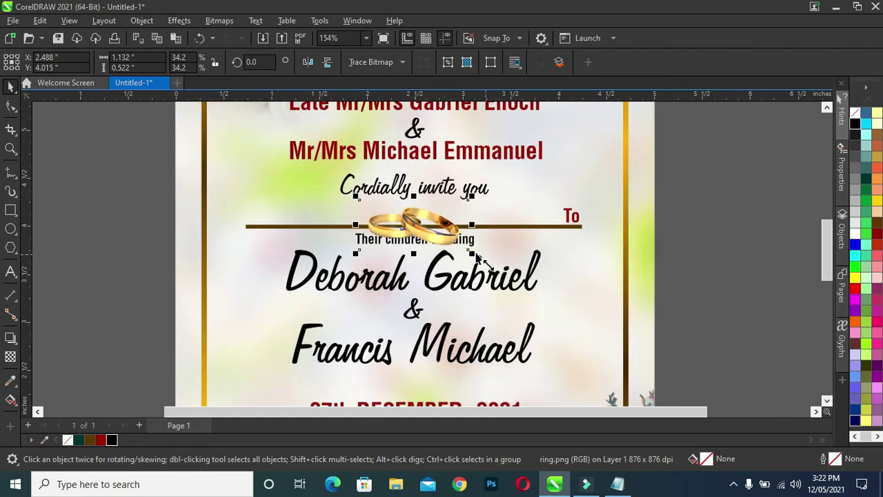
{"action": "left_click_drag", "start_coordinate": [472, 254], "coordinate": [559, 330]}
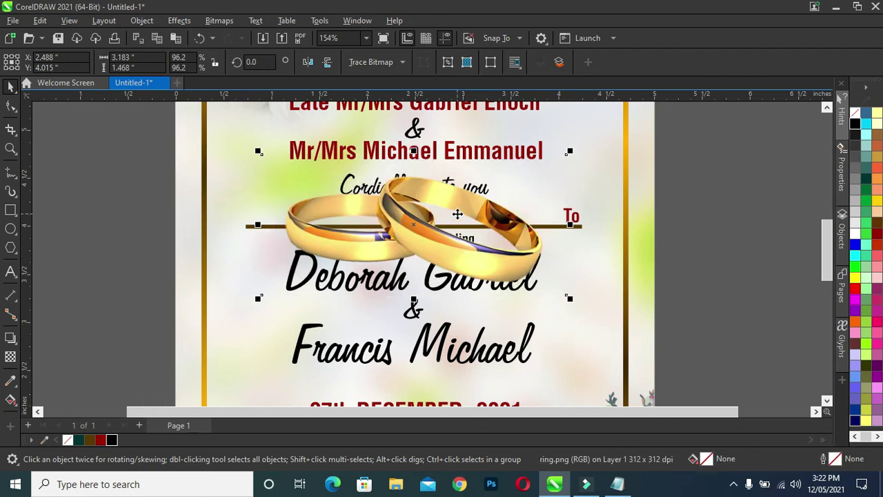
{"action": "scroll", "coordinate": [461, 220], "scroll_direction": "down", "scroll_amount": 1}
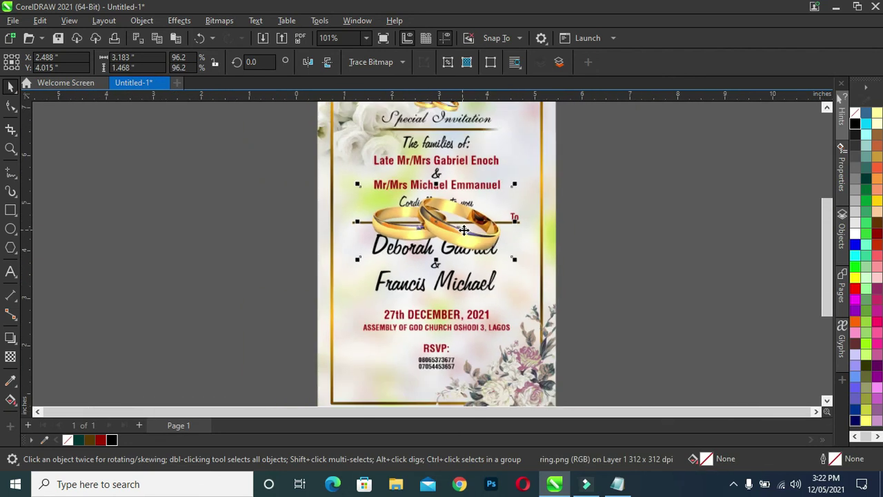
Centre the ring on the background and enlarge it to 115.2% (3.81 × 1.758 in).
{"action": "left_click", "coordinate": [547, 271], "text": "shift"}
{"action": "key", "text": "e"}
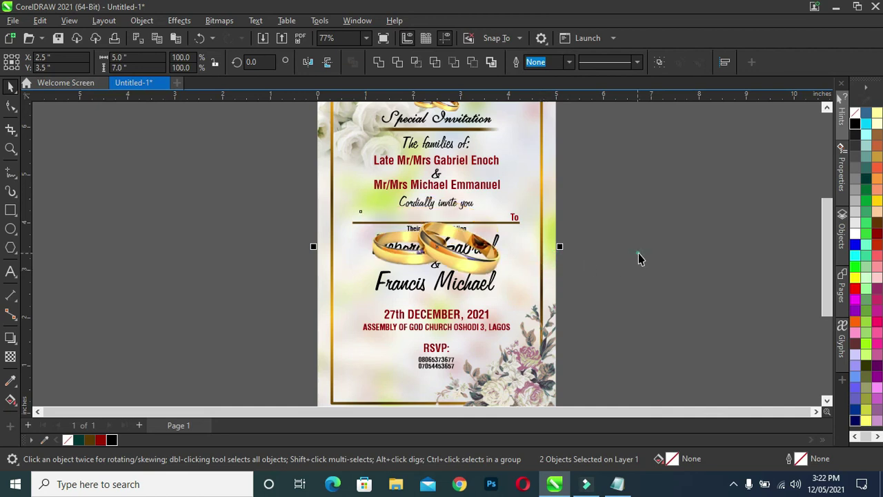
{"action": "left_click", "coordinate": [496, 250]}
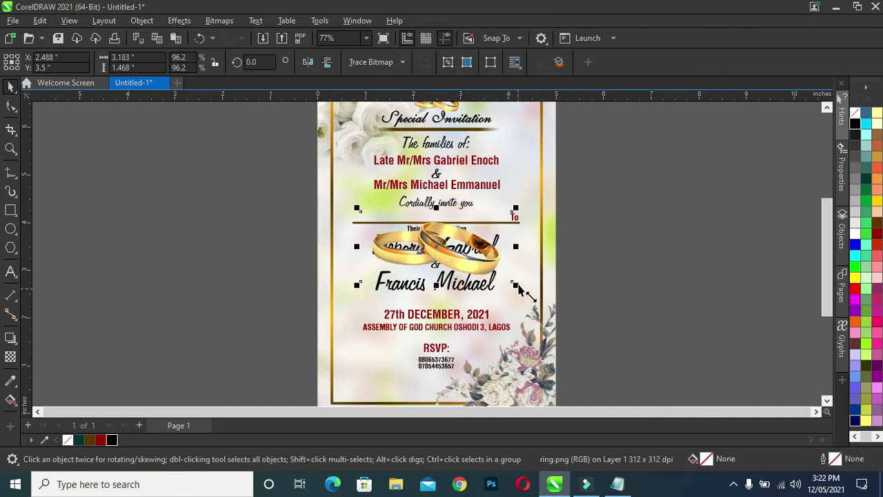
{"action": "left_click_drag", "start_coordinate": [519, 288], "coordinate": [535, 297]}
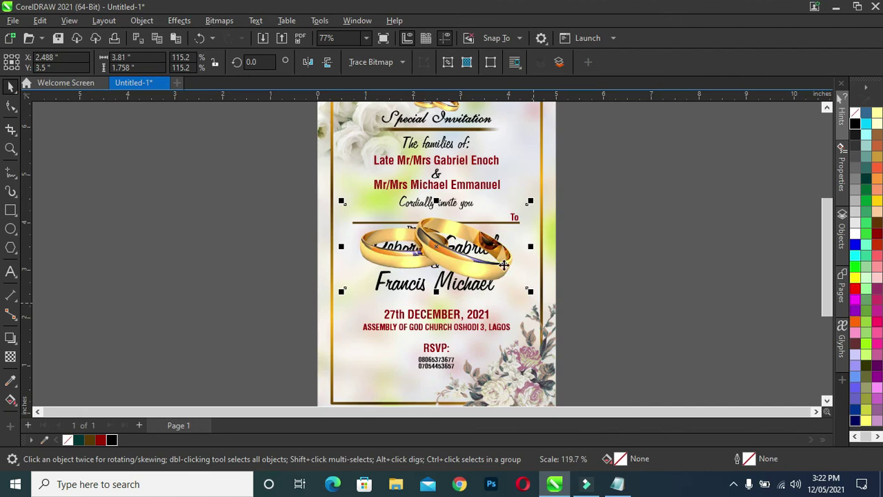
Fade the ring image to 81 transparency.
{"action": "left_click", "coordinate": [10, 357]}
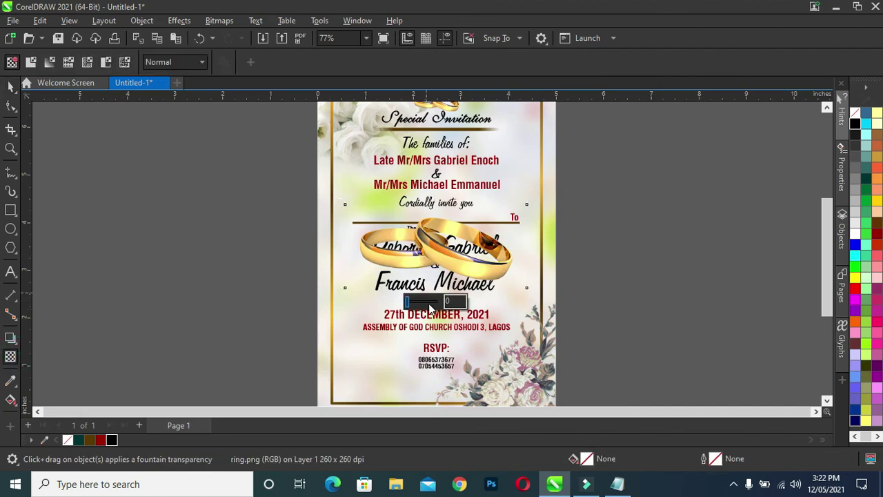
{"action": "left_click_drag", "start_coordinate": [429, 306], "coordinate": [434, 303]}
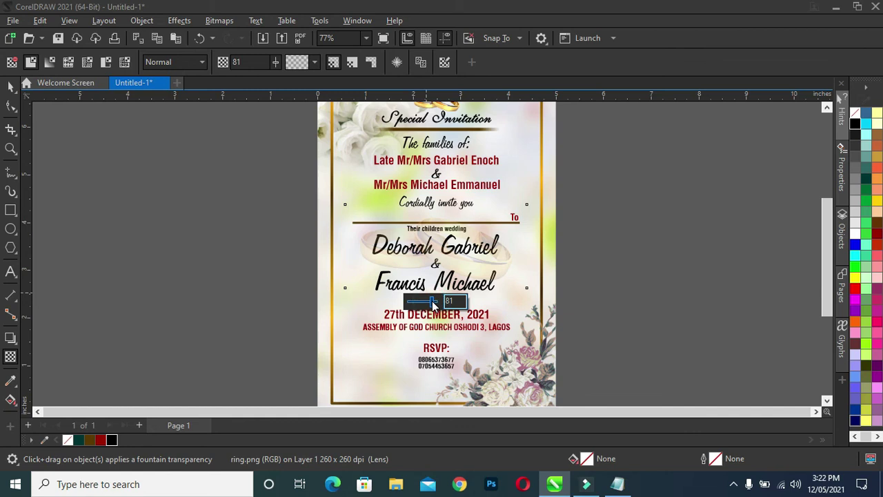
{"action": "left_click", "coordinate": [11, 87]}
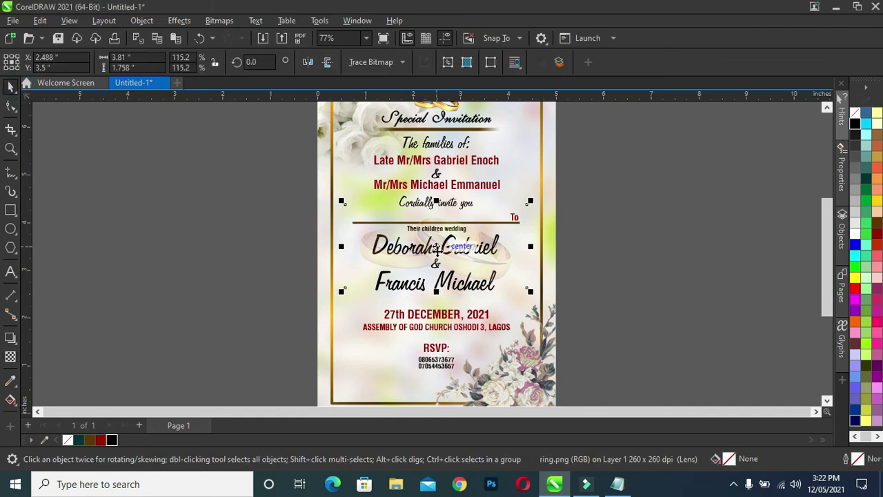
PowerClip the ring image inside the card's background rectangle.
{"action": "right_click", "coordinate": [436, 247]}
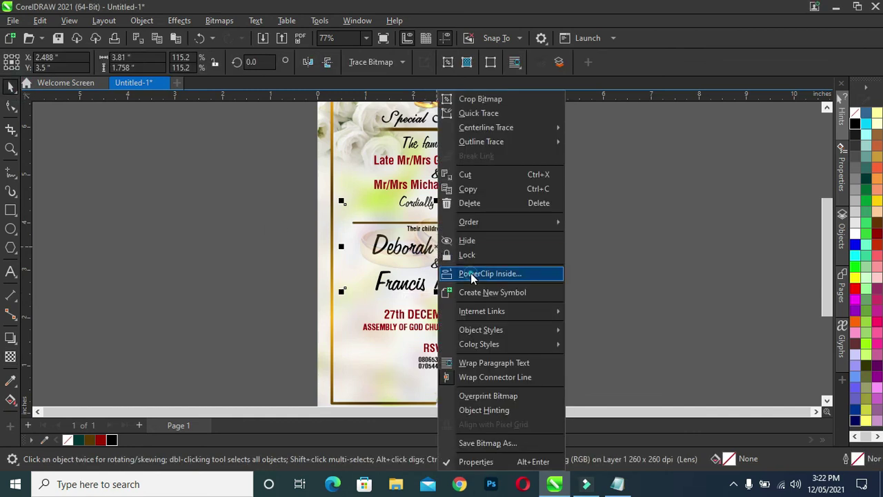
{"action": "left_click", "coordinate": [471, 272]}
{"action": "left_click", "coordinate": [359, 378]}
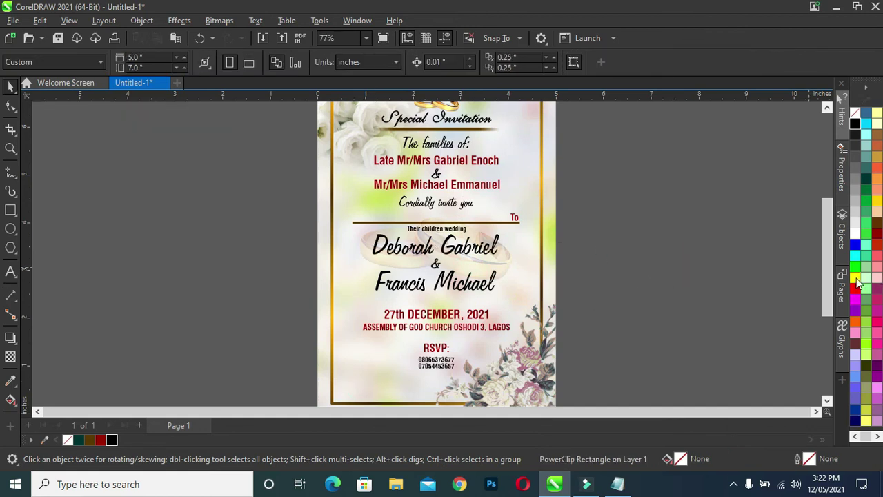
{"action": "mouse_move", "coordinate": [824, 295]}
{"action": "left_mouse_down"}
{"action": "mouse_move", "coordinate": [824, 285]}
{"action": "mouse_move", "coordinate": [822, 302]}
{"action": "left_mouse_up"}
{"action": "scroll", "coordinate": [666, 248], "scroll_direction": "down", "scroll_amount": 1}
{"action": "scroll", "coordinate": [666, 250], "scroll_direction": "down", "scroll_amount": 1}
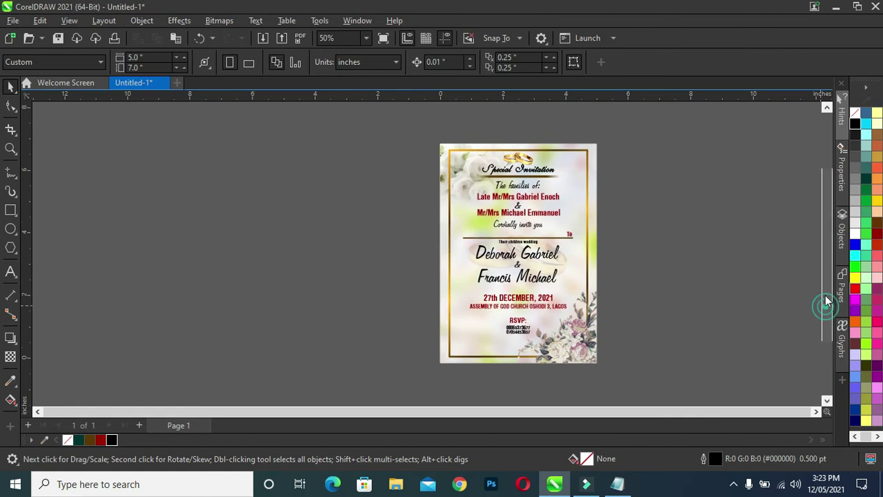
{"action": "scroll", "coordinate": [706, 278], "scroll_direction": "up", "scroll_amount": 1}
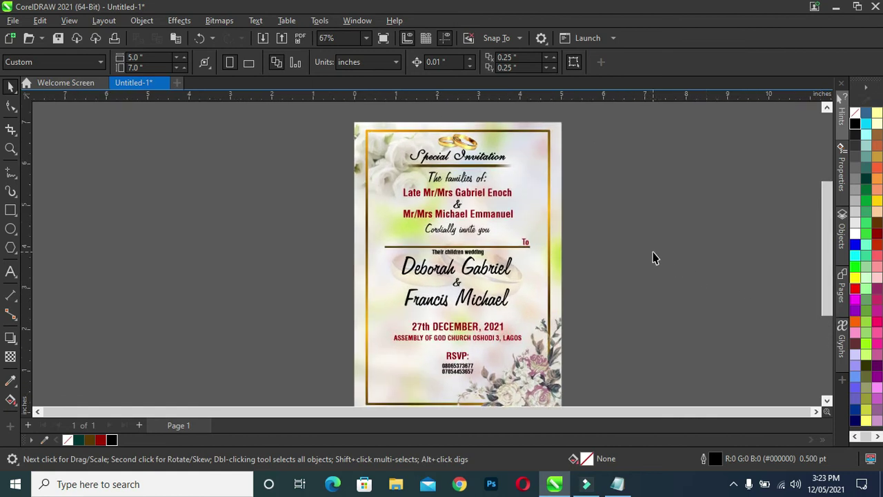